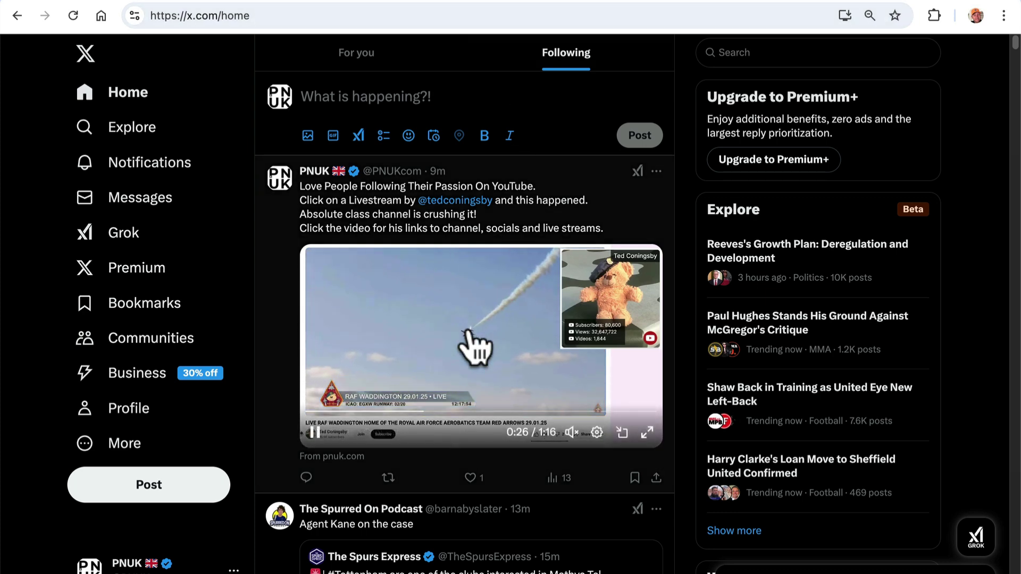
Step: Go to the PNUK profile and scroll through its posts
click(145, 408)
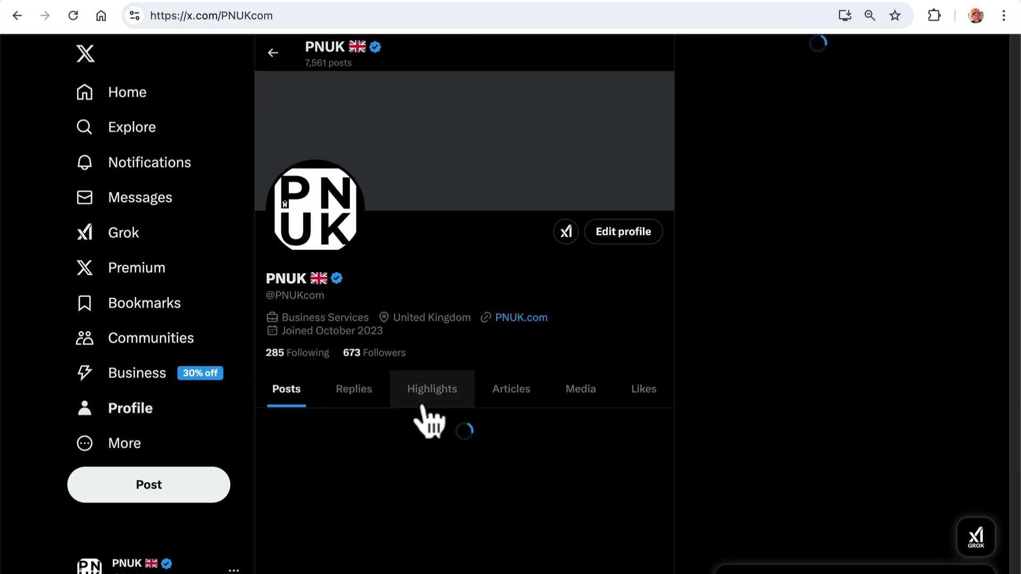
scroll(430, 420, down, 9)
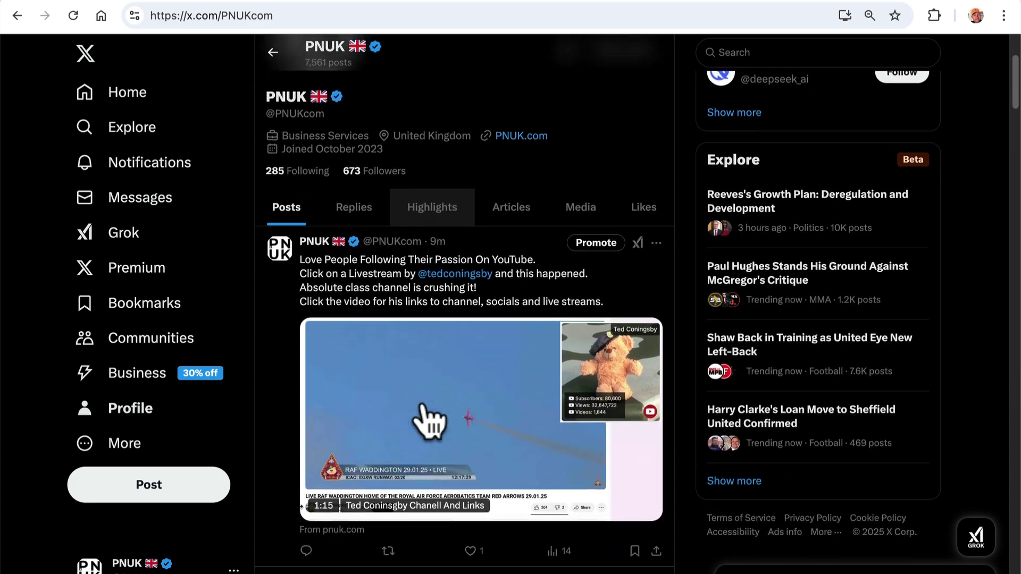
scroll(429, 420, down, 13)
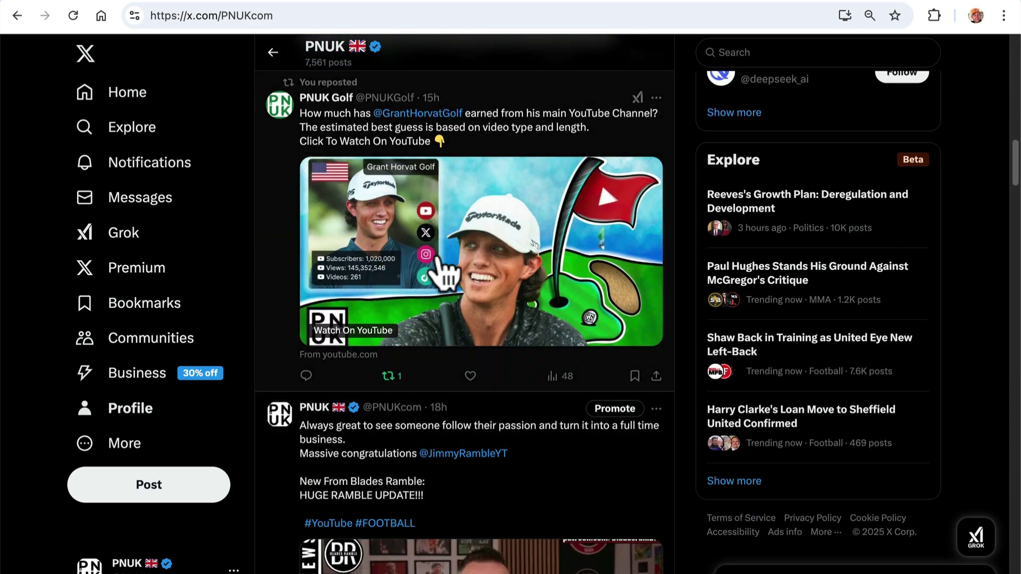
scroll(444, 273, up, 11)
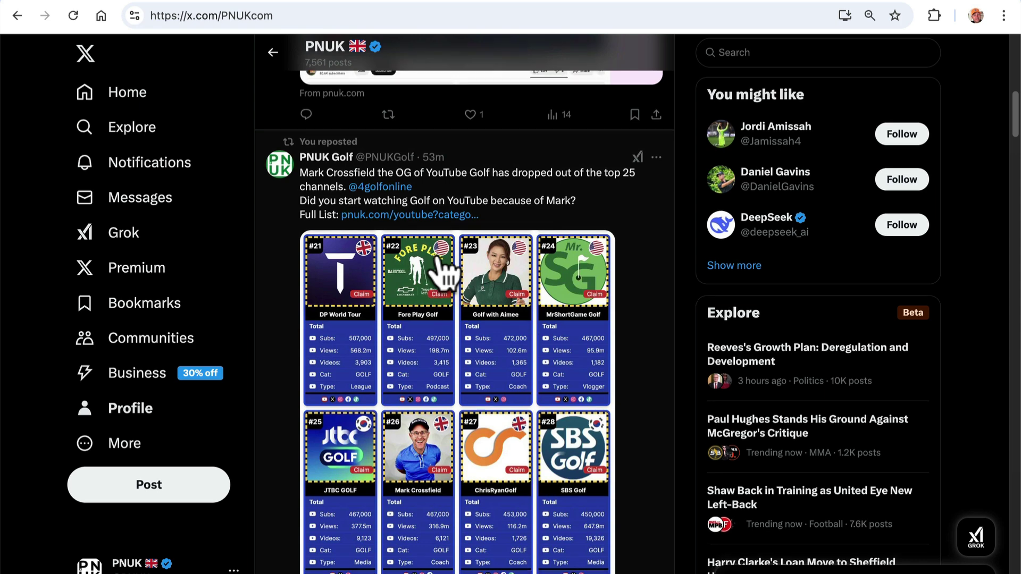
scroll(444, 269, down, 1)
scroll(444, 270, up, 9)
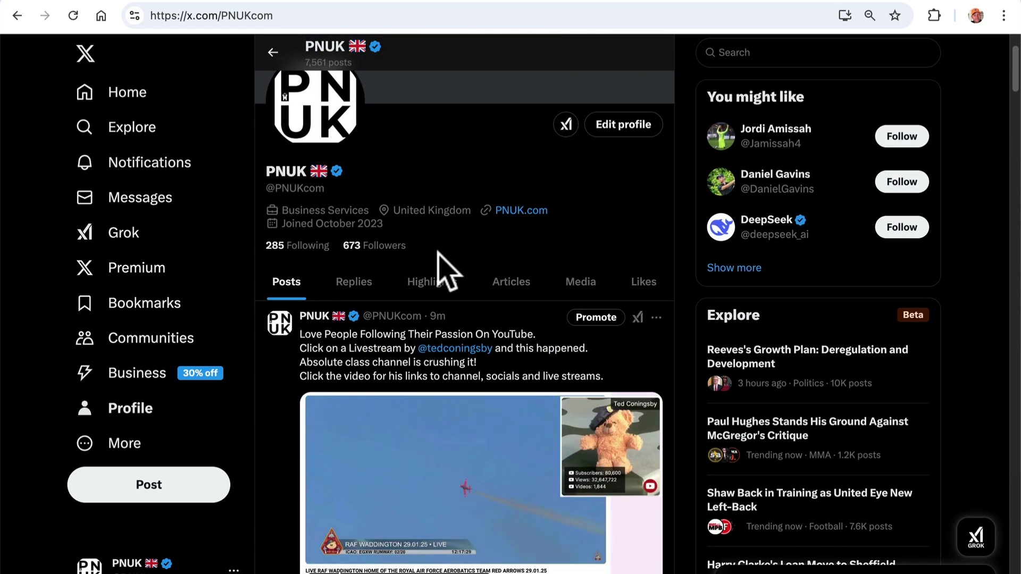
scroll(353, 337, down, 2)
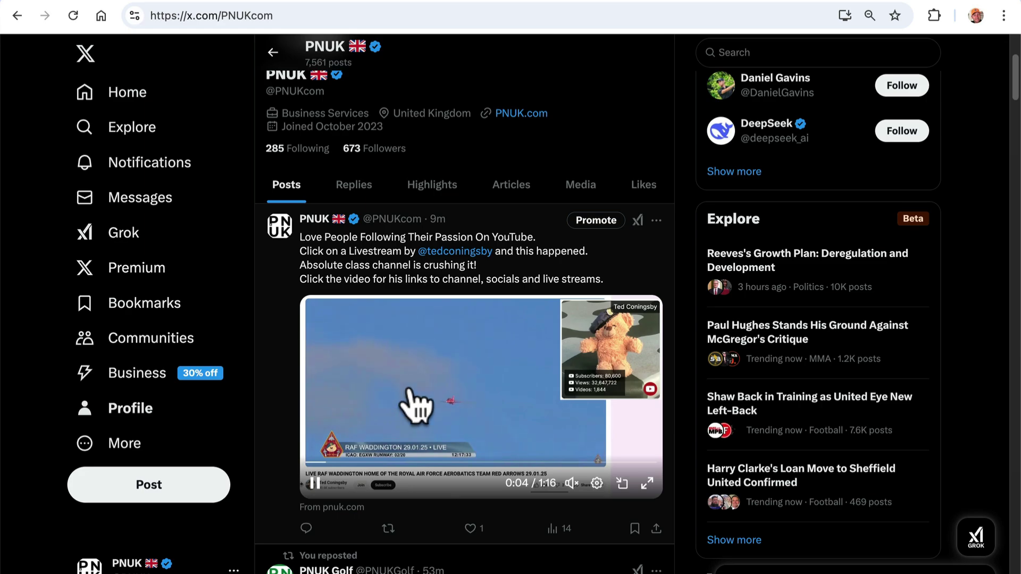
Step: Open tedconingsby.pnuk.com from the pinned video card and scroll through the site
click(409, 391)
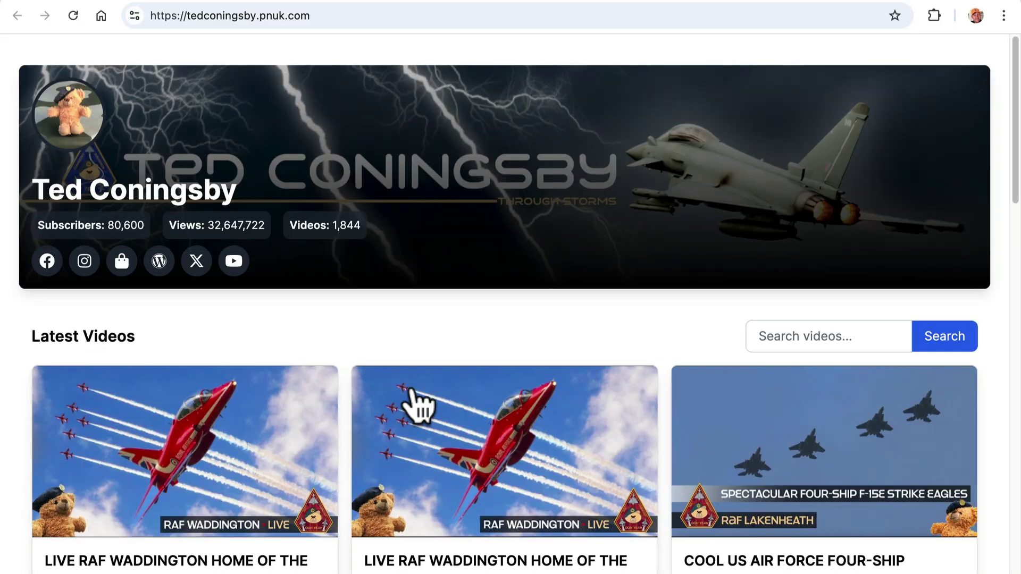
scroll(403, 362, down, 6)
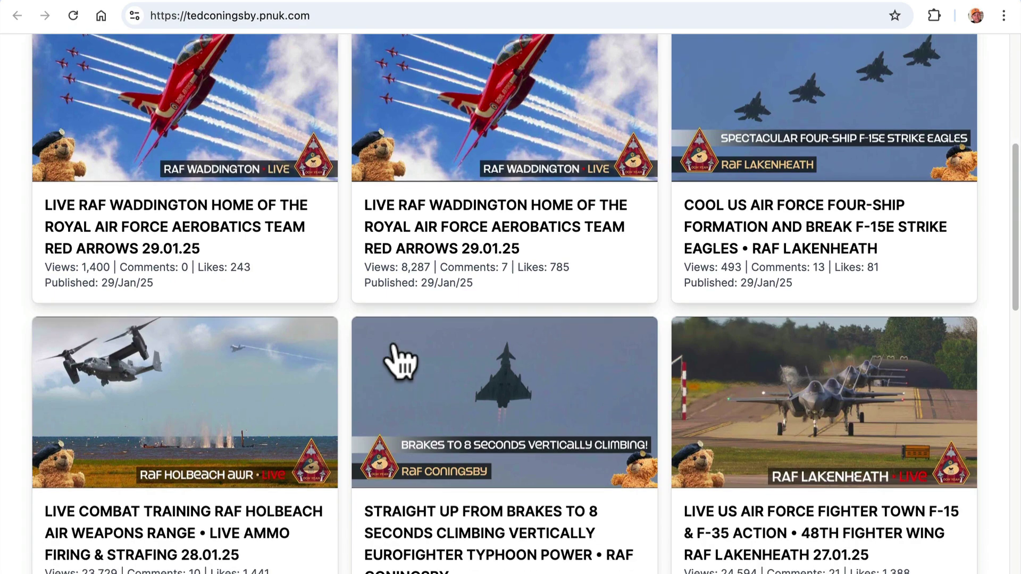
scroll(399, 361, up, 7)
key(alt+Left)
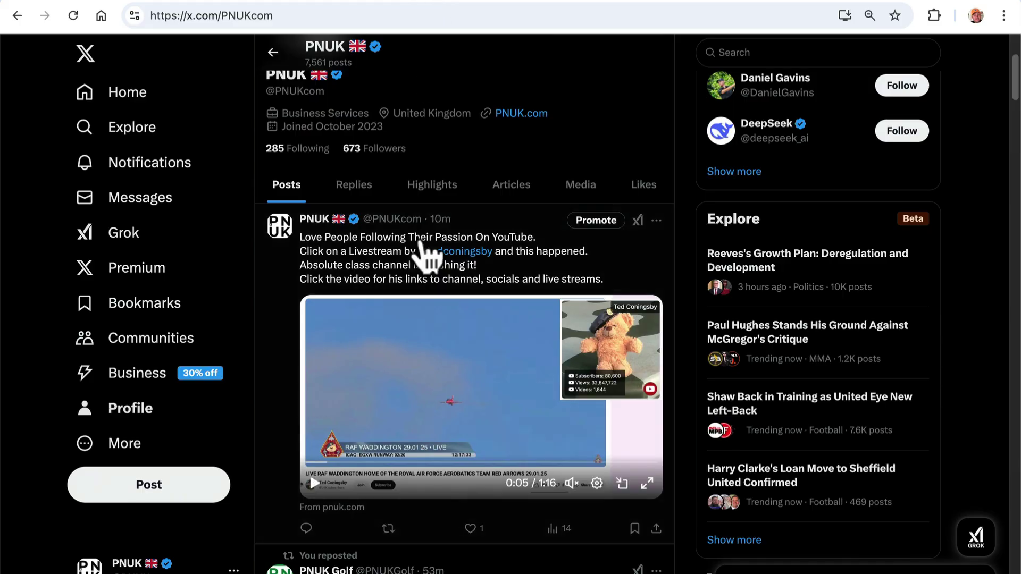
scroll(426, 255, down, 10)
scroll(426, 255, up, 5)
scroll(426, 254, up, 12)
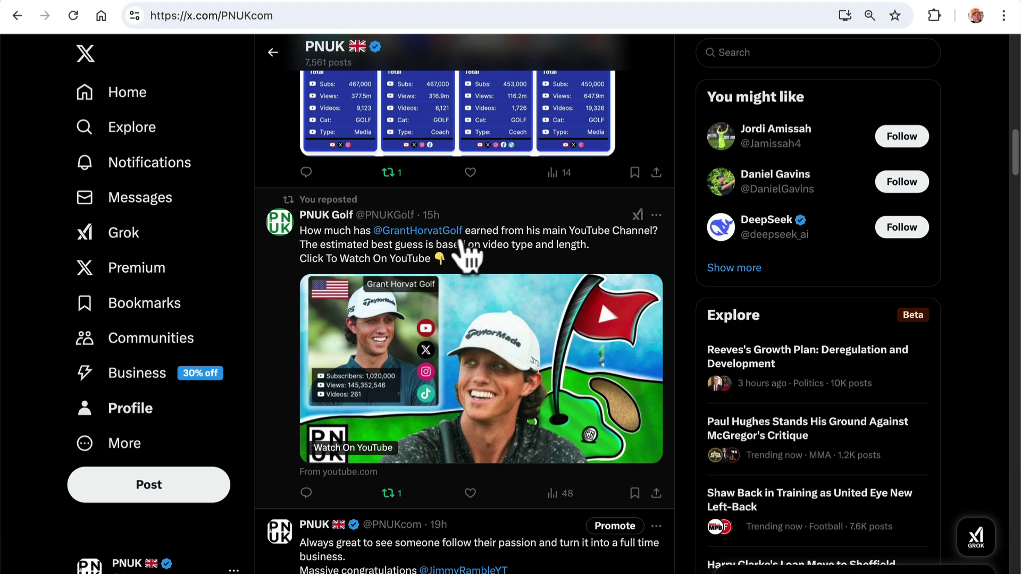
mouse_move(331, 220)
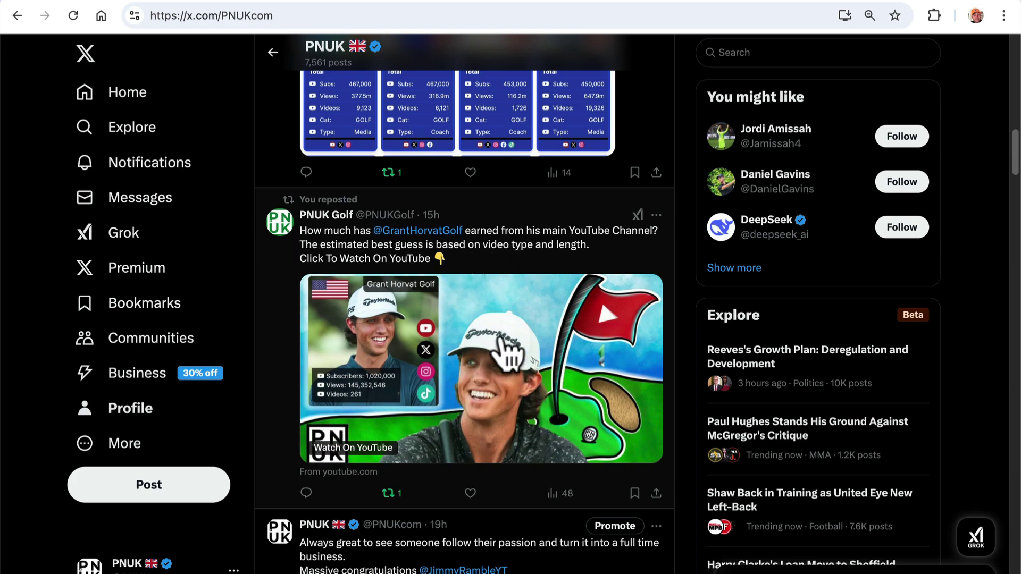
scroll(508, 351, up, 6)
click(502, 353)
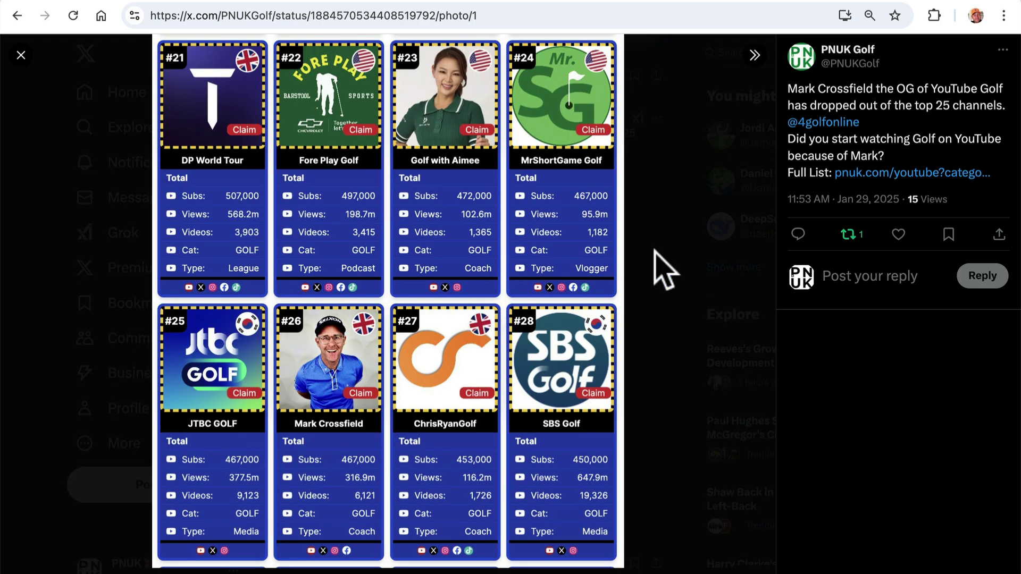
click(689, 271)
scroll(561, 376, down, 8)
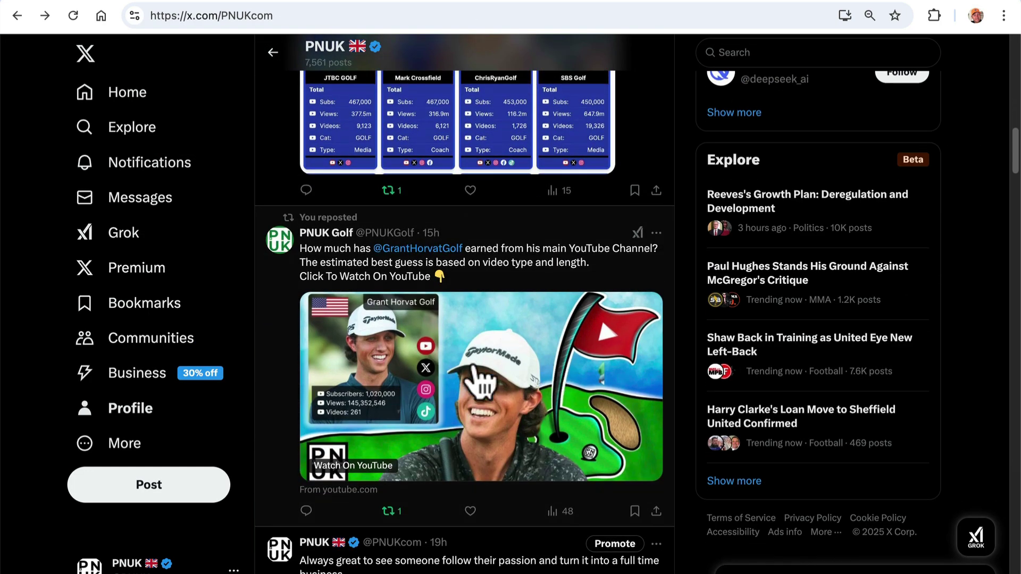
click(481, 417)
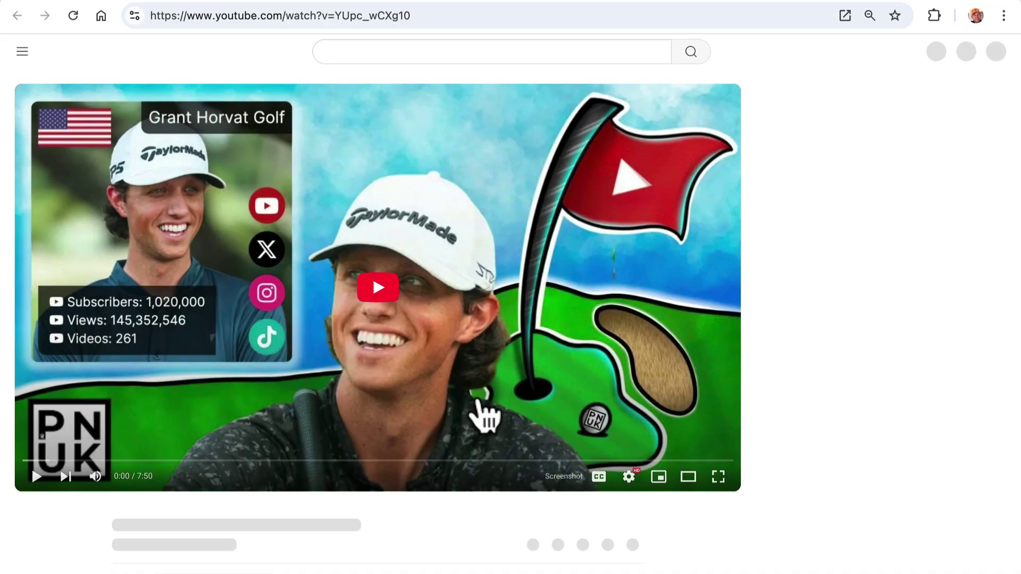
key(alt+Left)
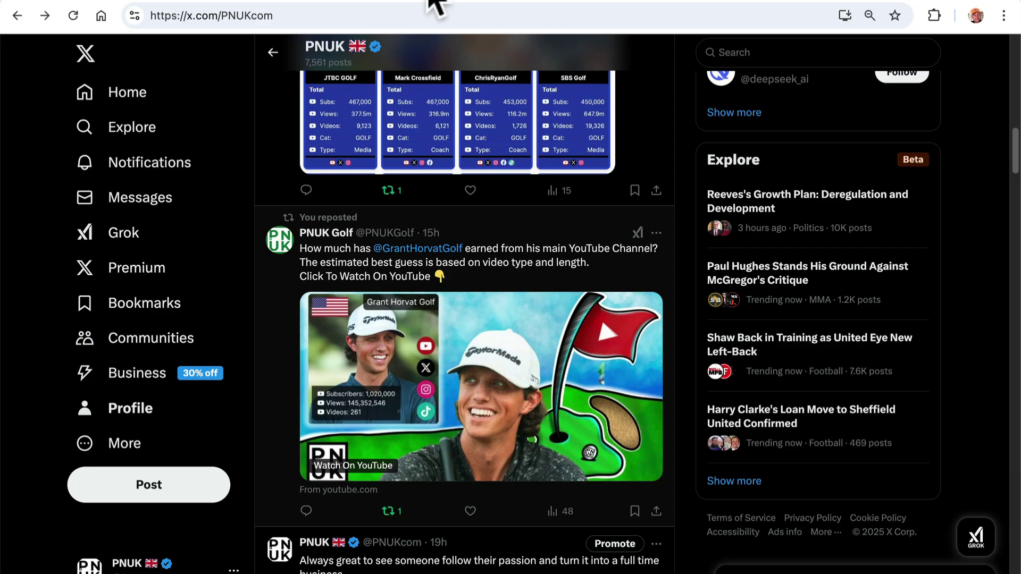
scroll(433, 383, down, 8)
scroll(435, 383, down, 15)
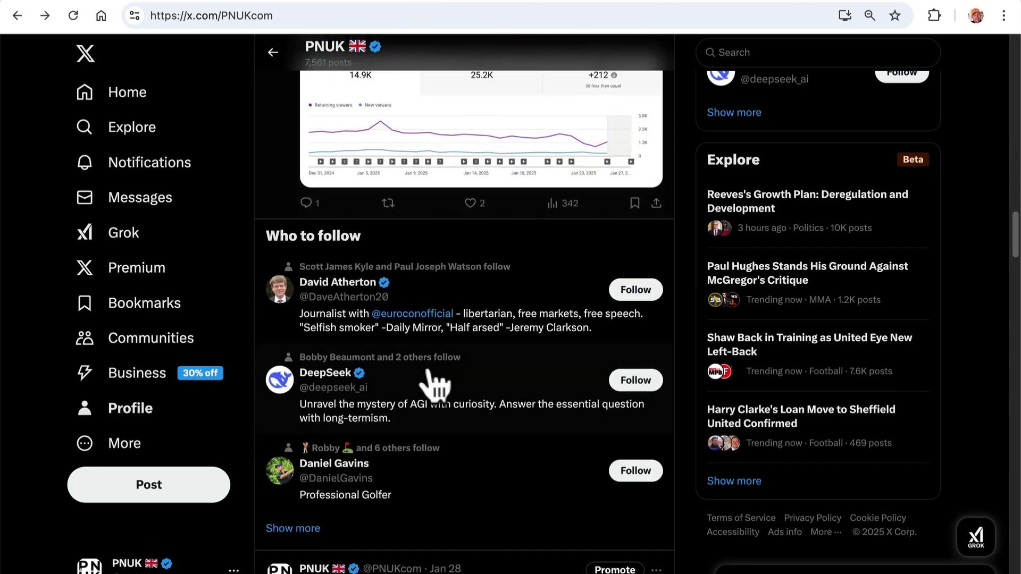
scroll(435, 384, down, 15)
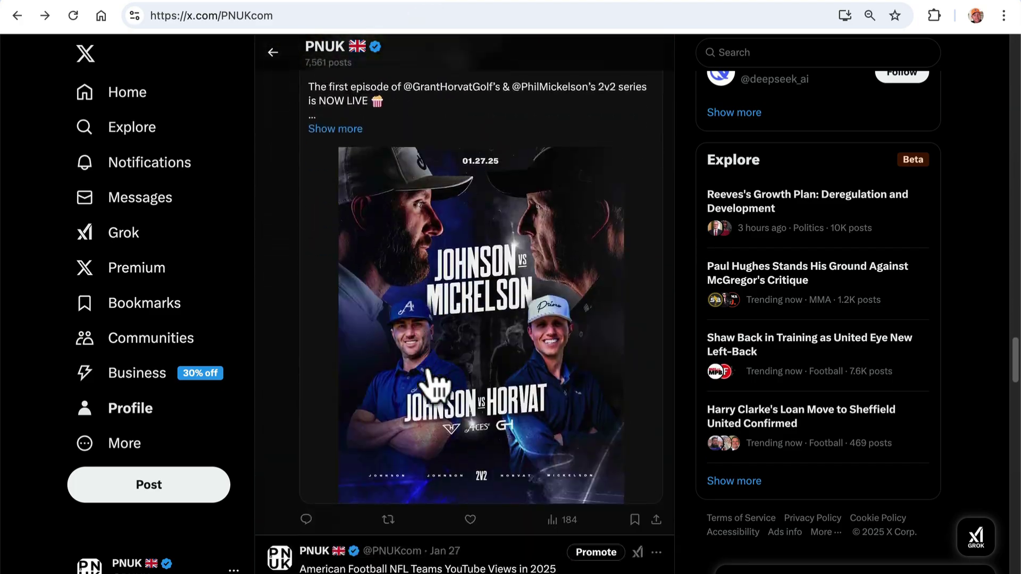
scroll(434, 383, down, 1)
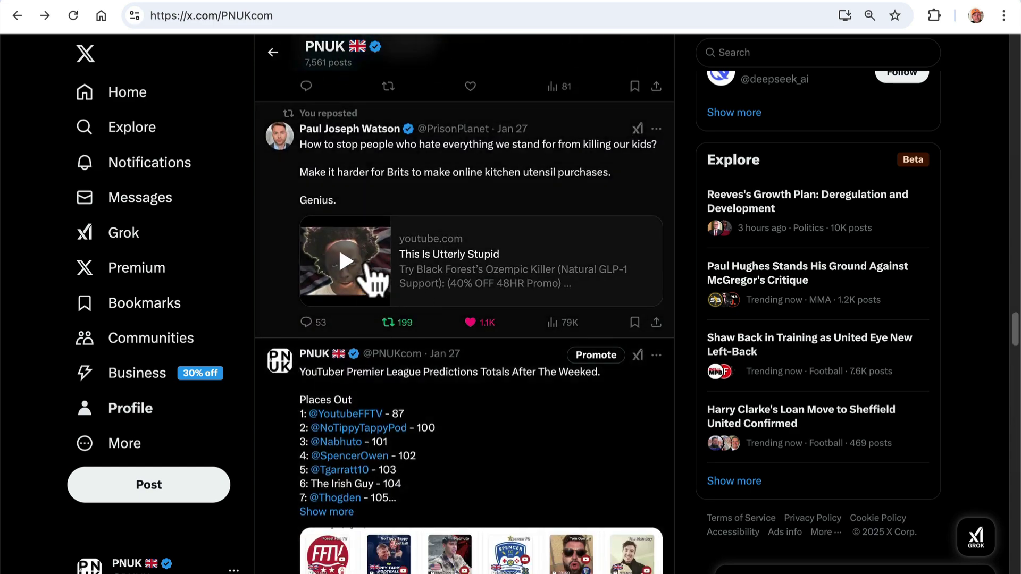
click(466, 270)
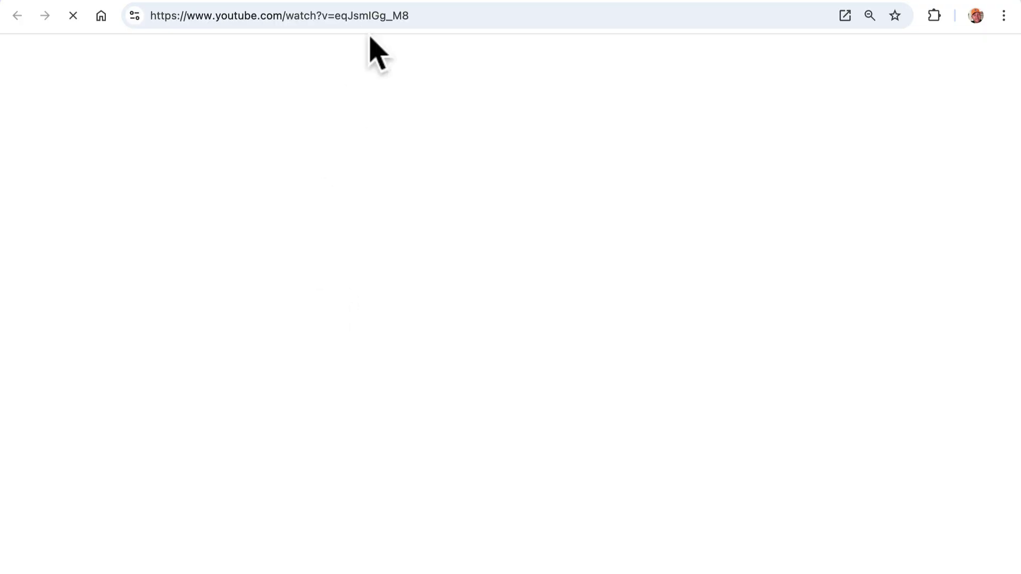
key(alt+Left)
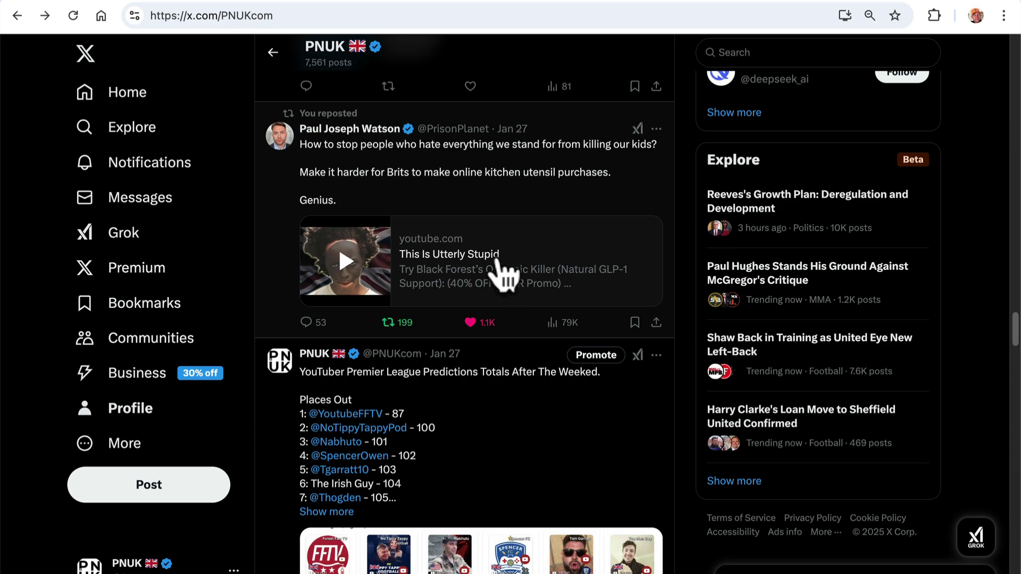
scroll(449, 343, up, 20)
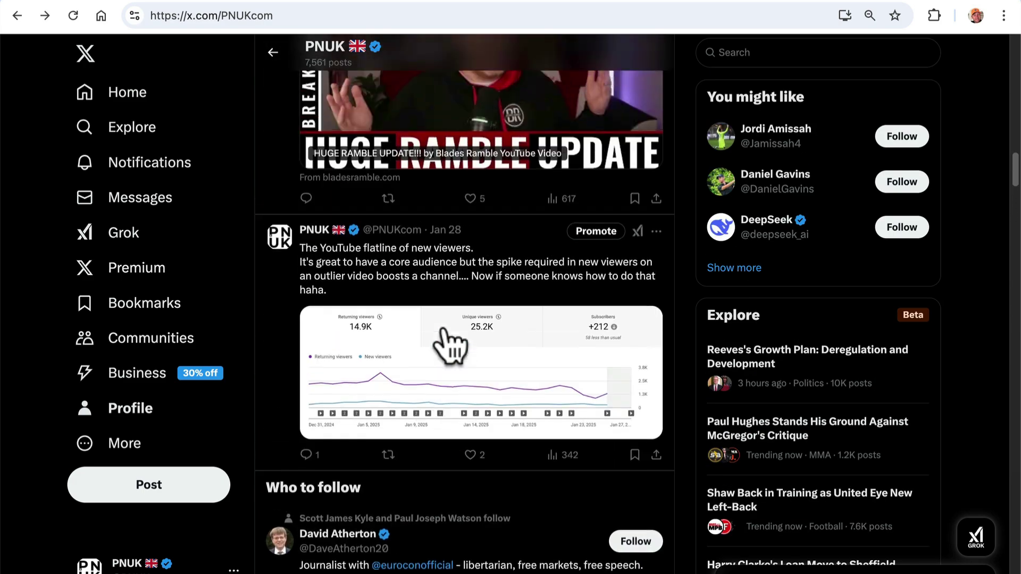
scroll(452, 343, up, 2)
scroll(471, 348, up, 2)
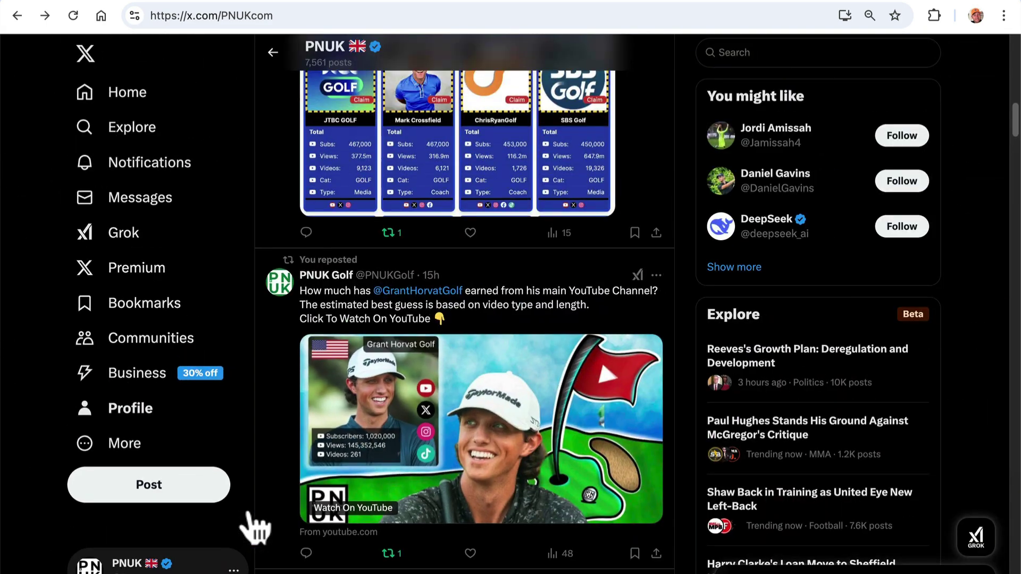
scroll(524, 354, down, 1)
scroll(524, 353, up, 2)
scroll(250, 515, up, 10)
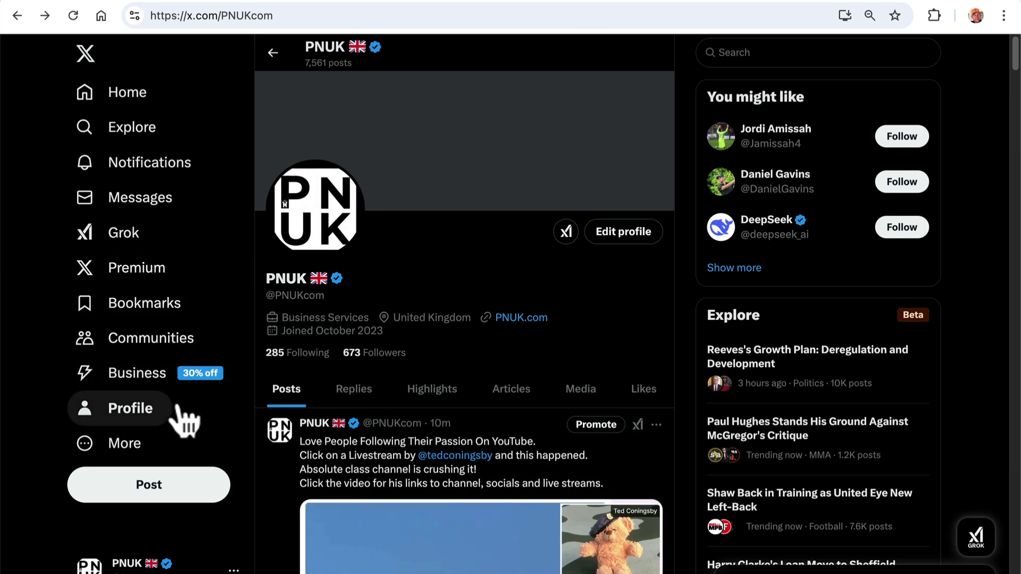
click(172, 443)
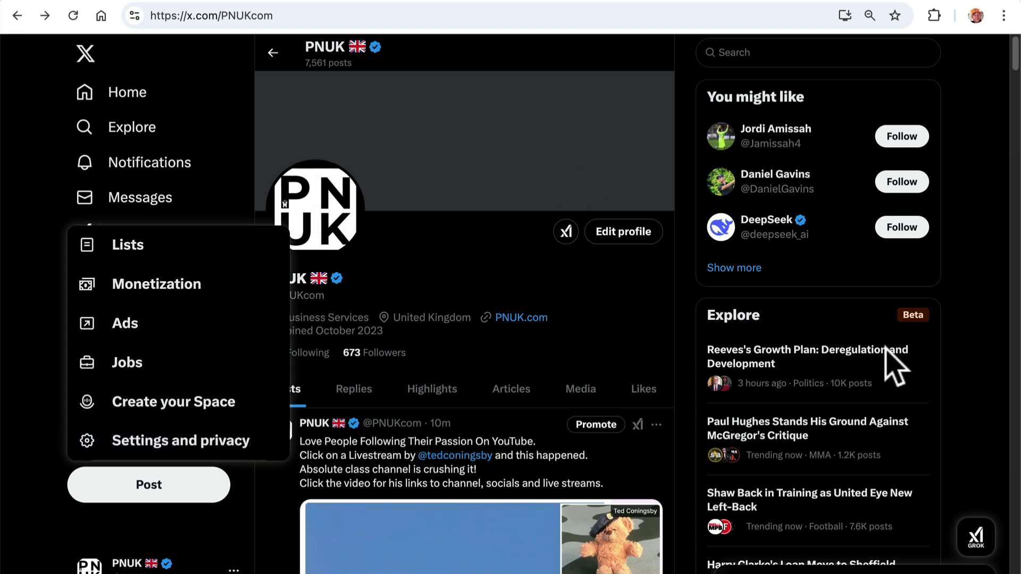
click(1013, 175)
scroll(984, 178, down, 10)
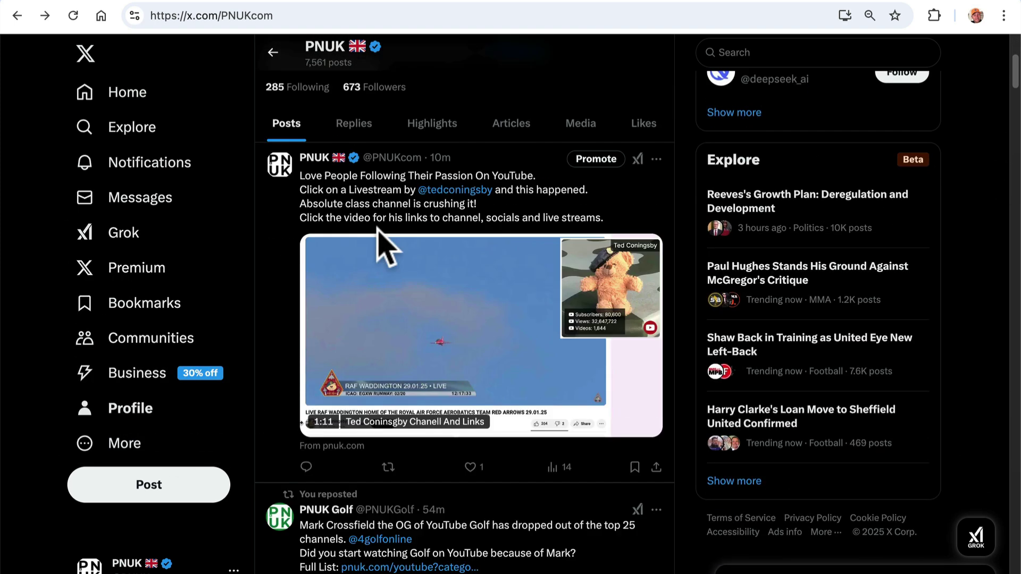
scroll(383, 247, up, 10)
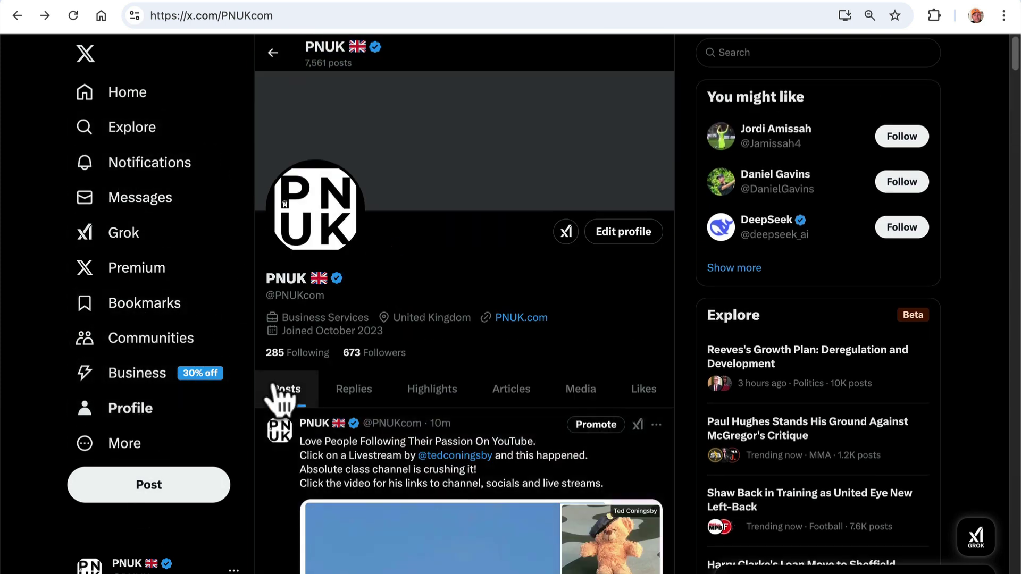
click(170, 555)
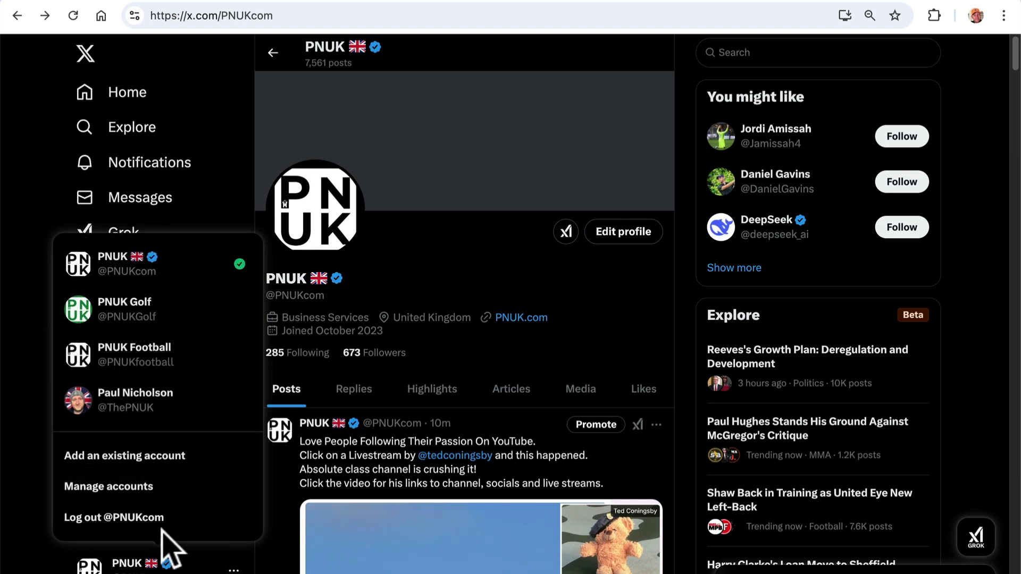
click(198, 313)
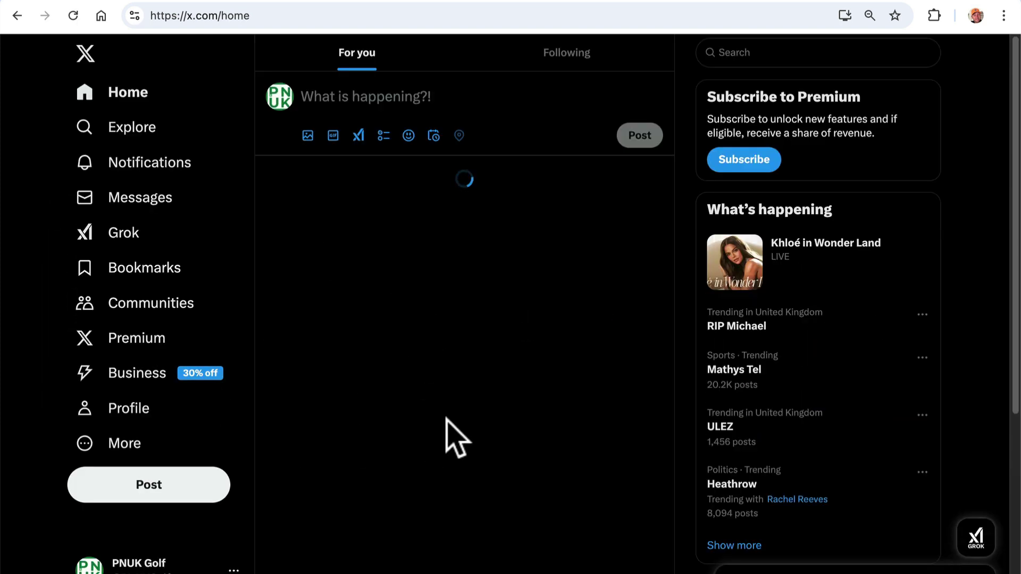
click(151, 417)
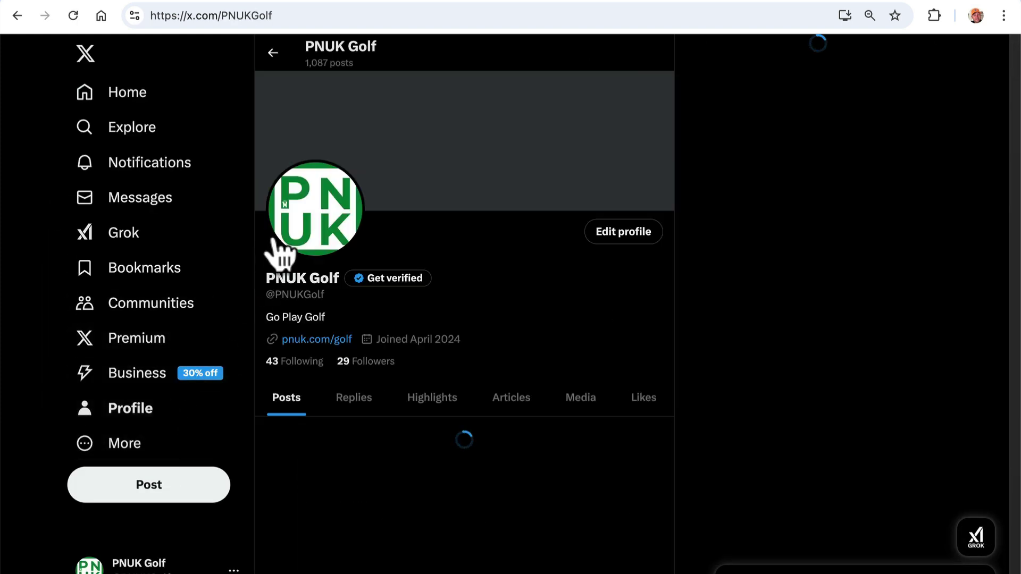
click(109, 343)
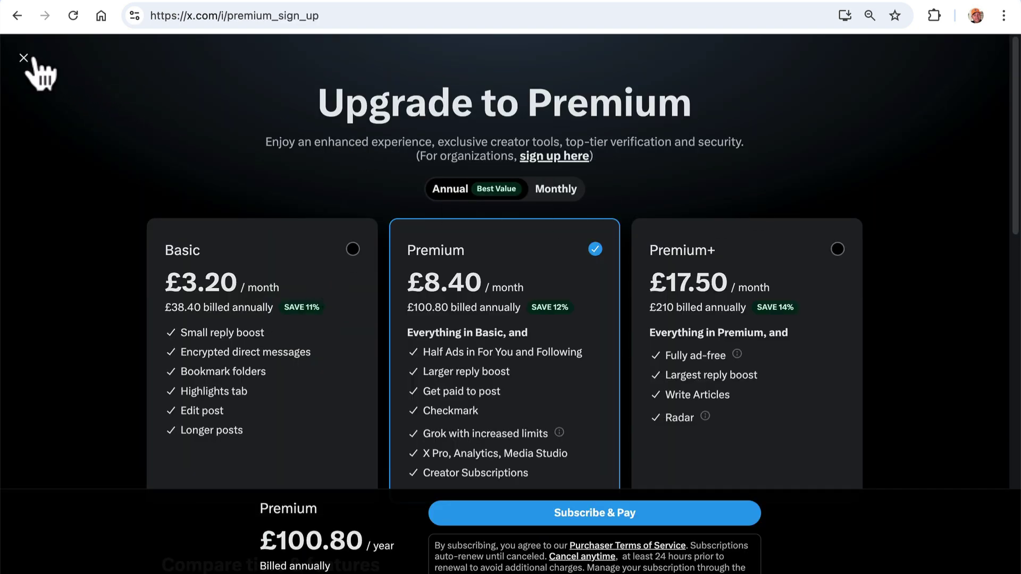
click(24, 58)
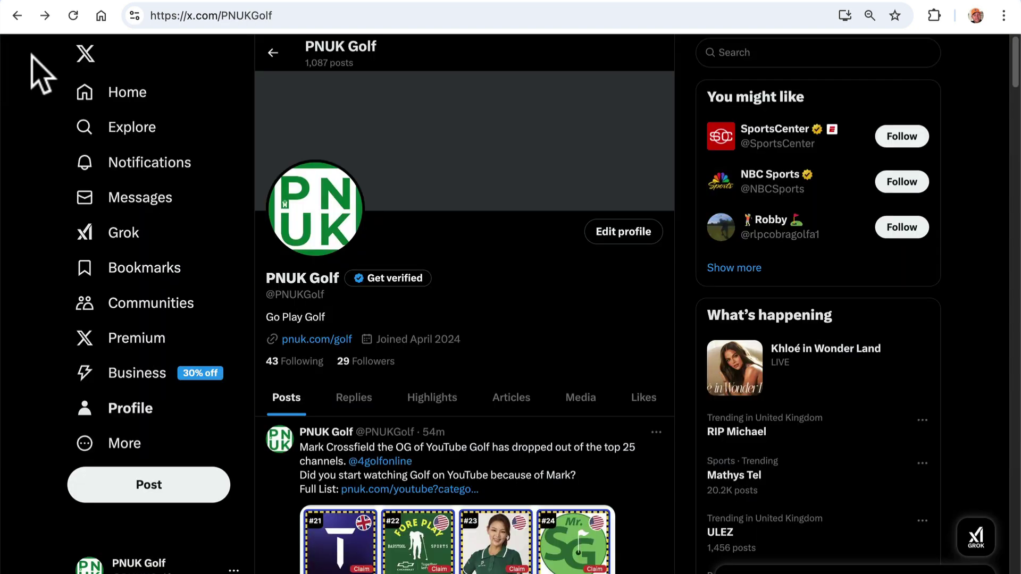
Step: From More > Ads, start a Simple campaign and open the Happy-Me Golf account menu
click(141, 449)
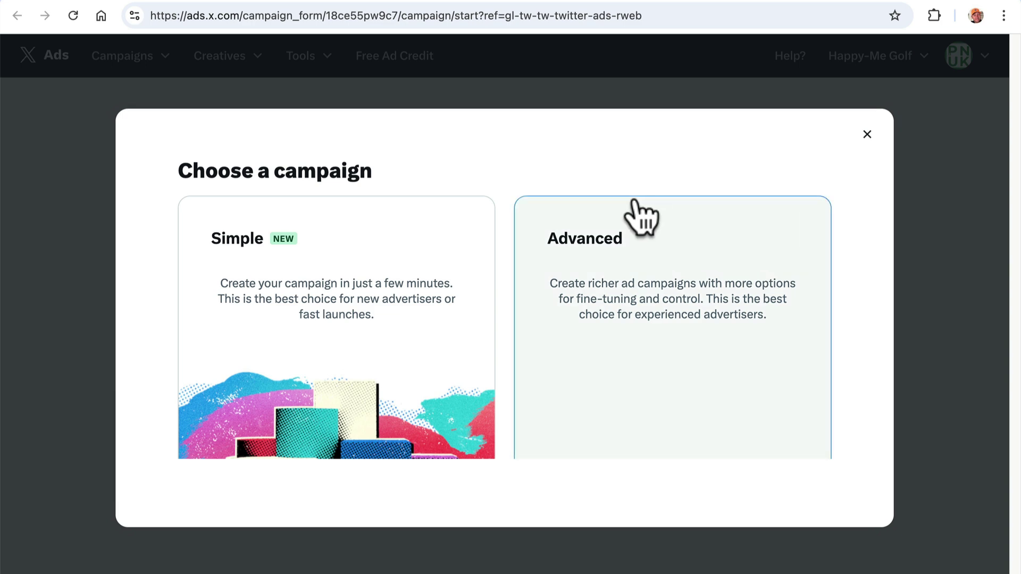
click(299, 299)
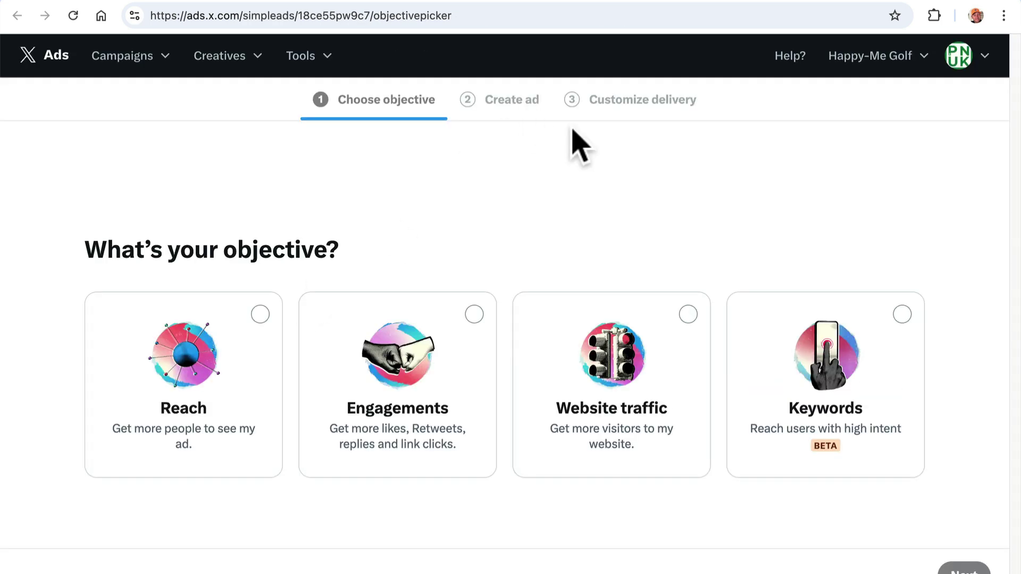
click(914, 62)
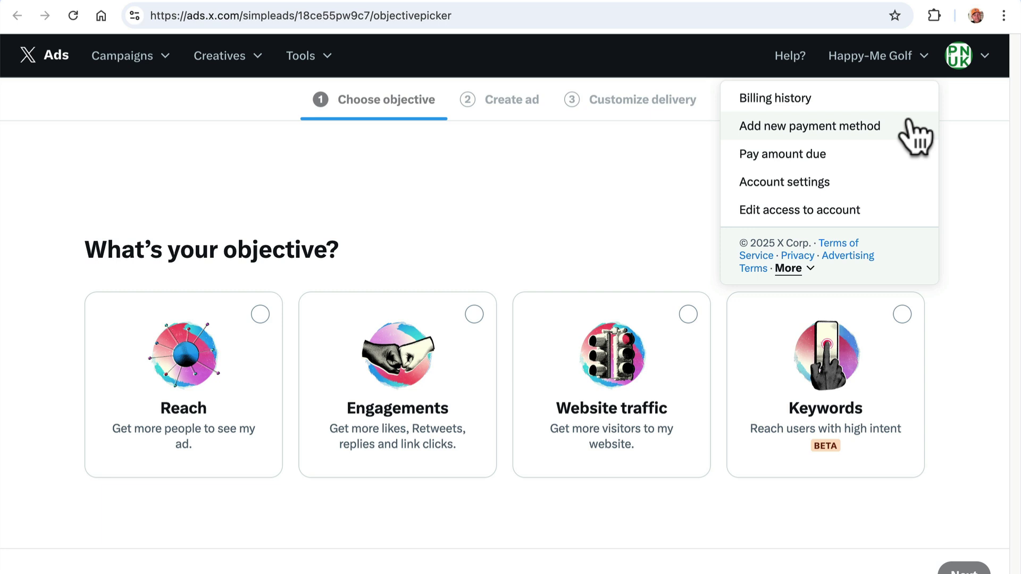
Step: View the Ads Manager campaigns dashboard (0 impressions, $0.00 spend), then return to the PNUK Golf profile
click(159, 64)
click(159, 101)
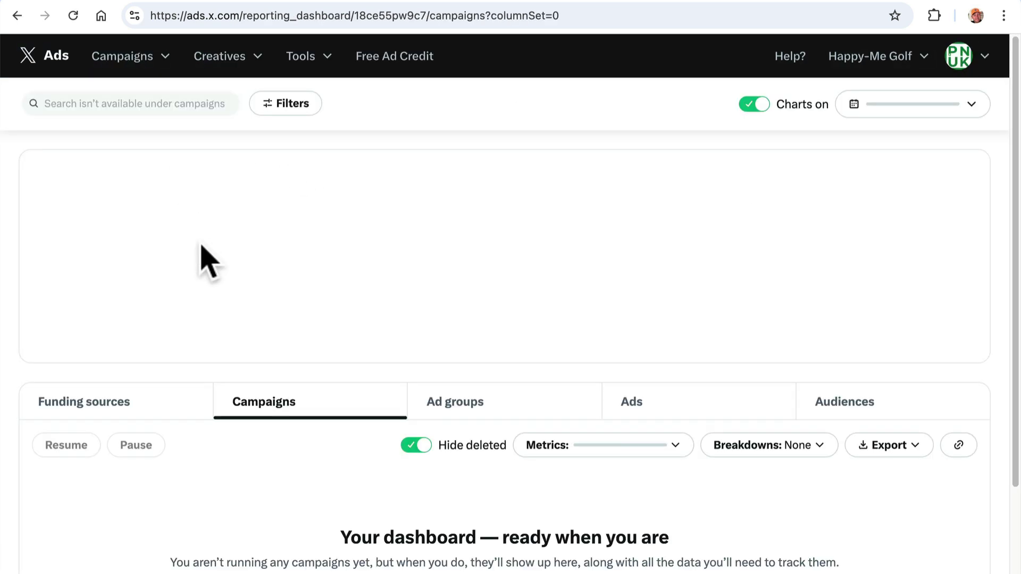
scroll(490, 444, down, 5)
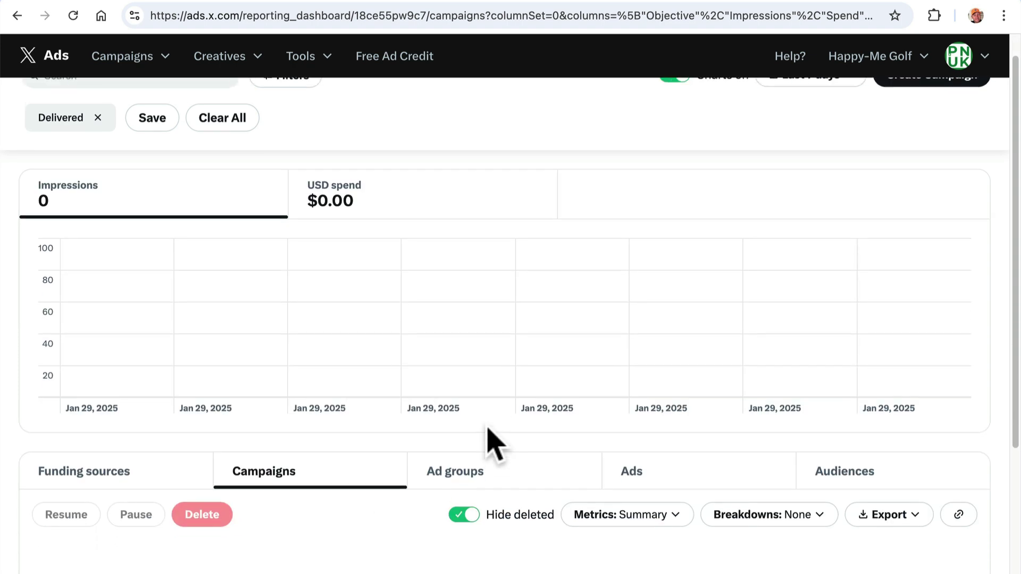
scroll(490, 445, up, 5)
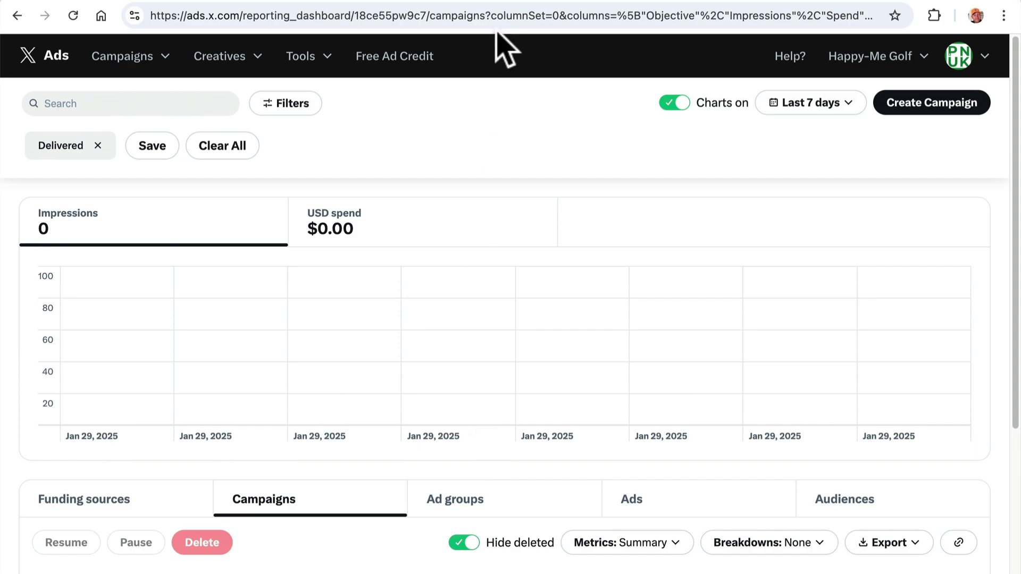
click(428, 5)
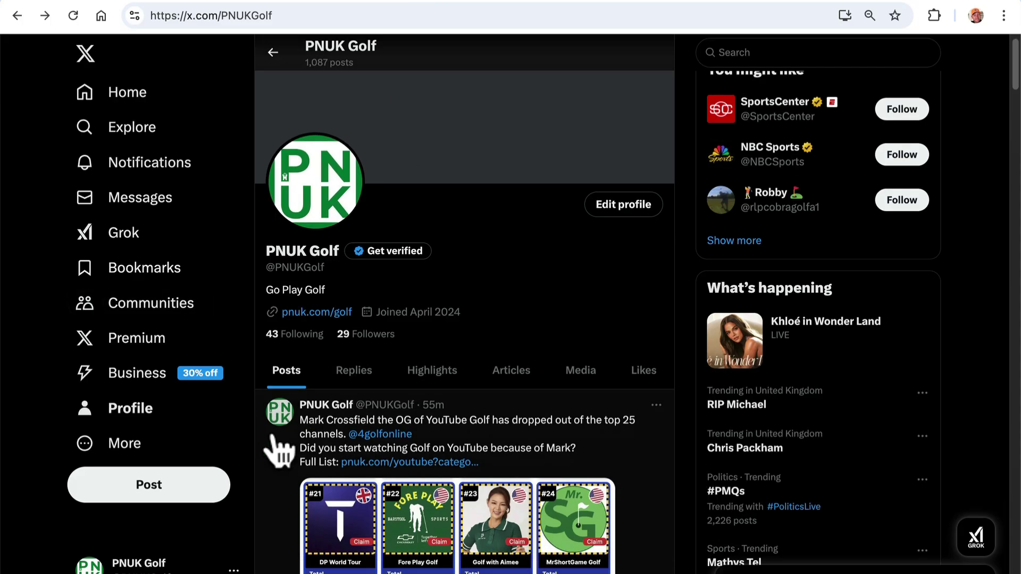
Step: Start a Simple campaign at 'What's your objective?' and open the Creatives menu
scroll(278, 451, up, 1)
scroll(144, 490, down, 1)
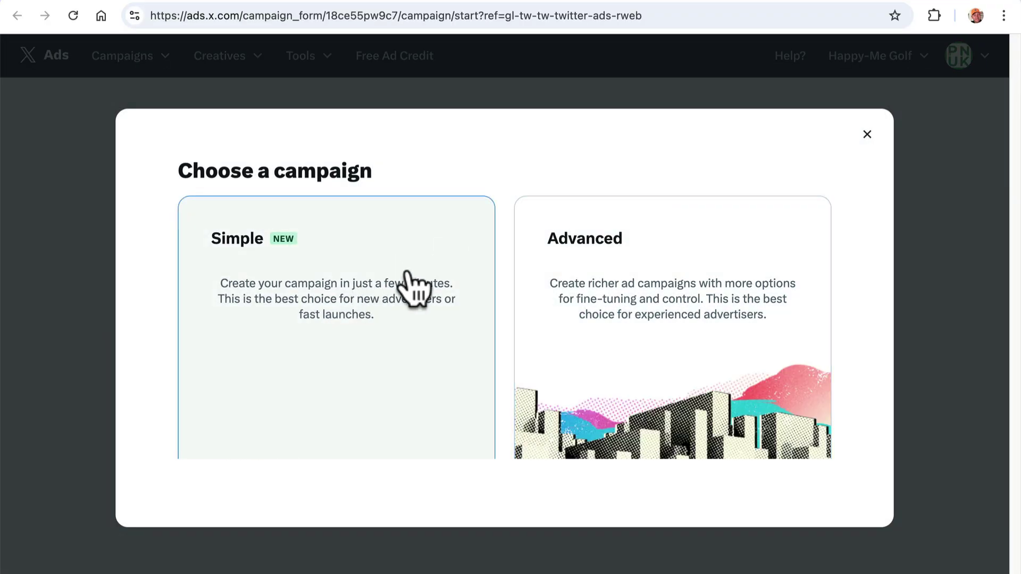
click(368, 315)
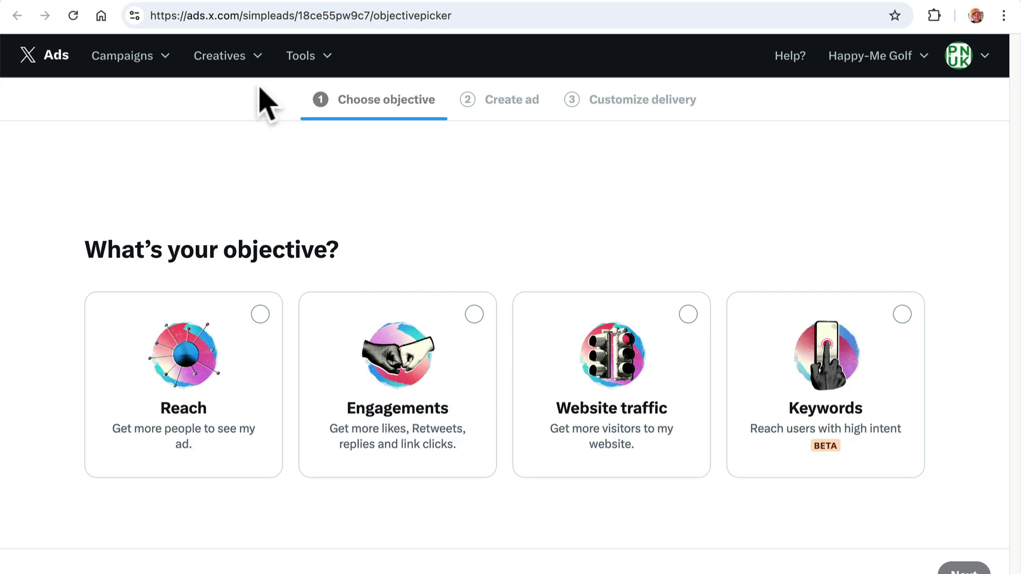
click(243, 62)
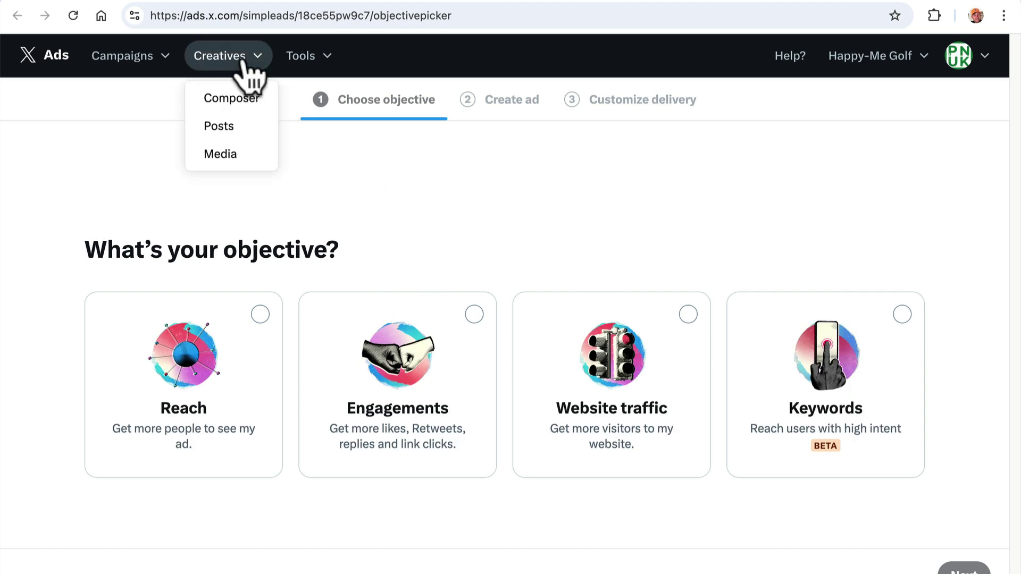
Step: Open Creatives > Composer for a PNUK Golf post and uncheck Promoted only
click(238, 106)
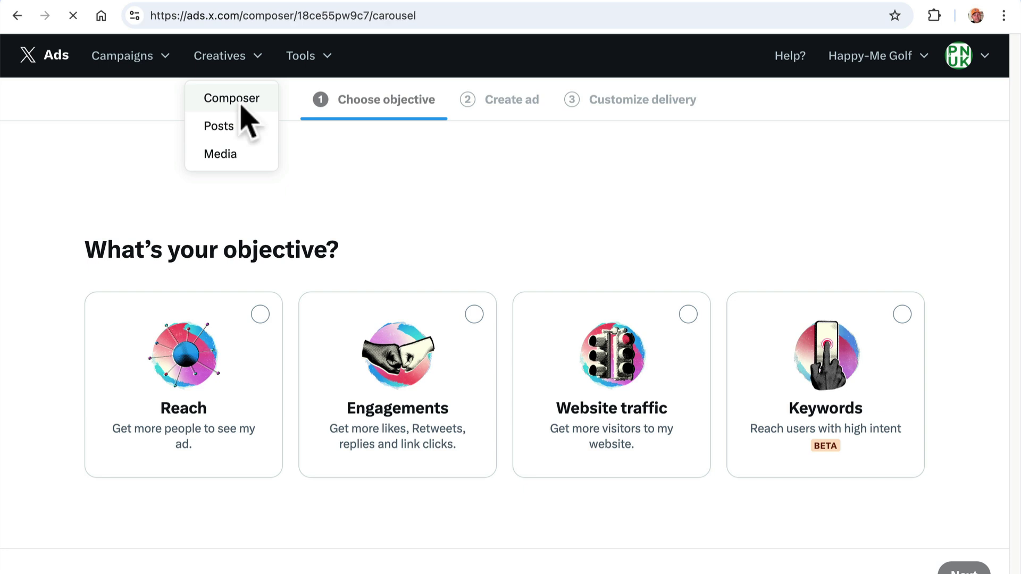
scroll(154, 356, down, 5)
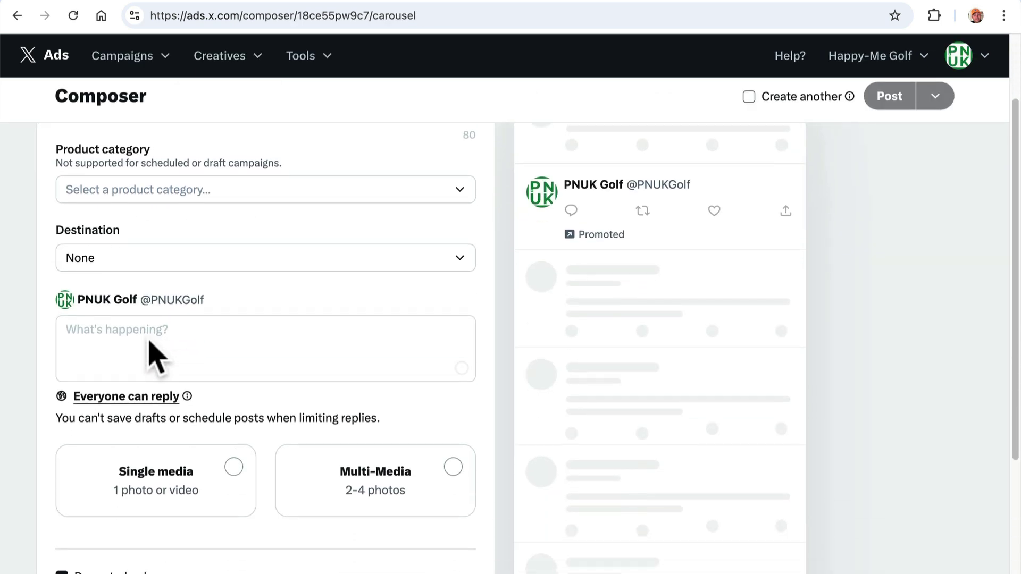
scroll(150, 351, up, 5)
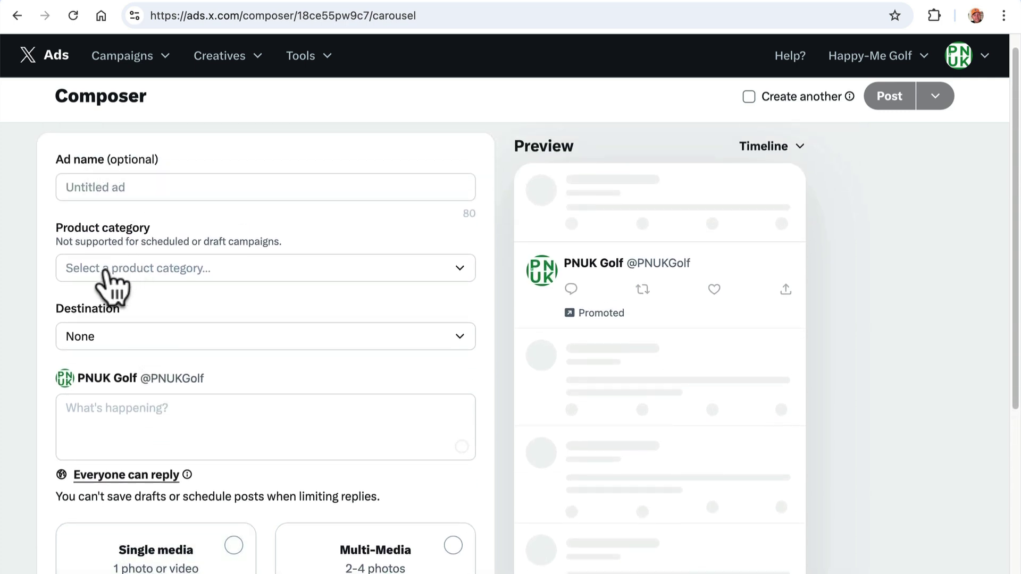
scroll(181, 276, down, 3)
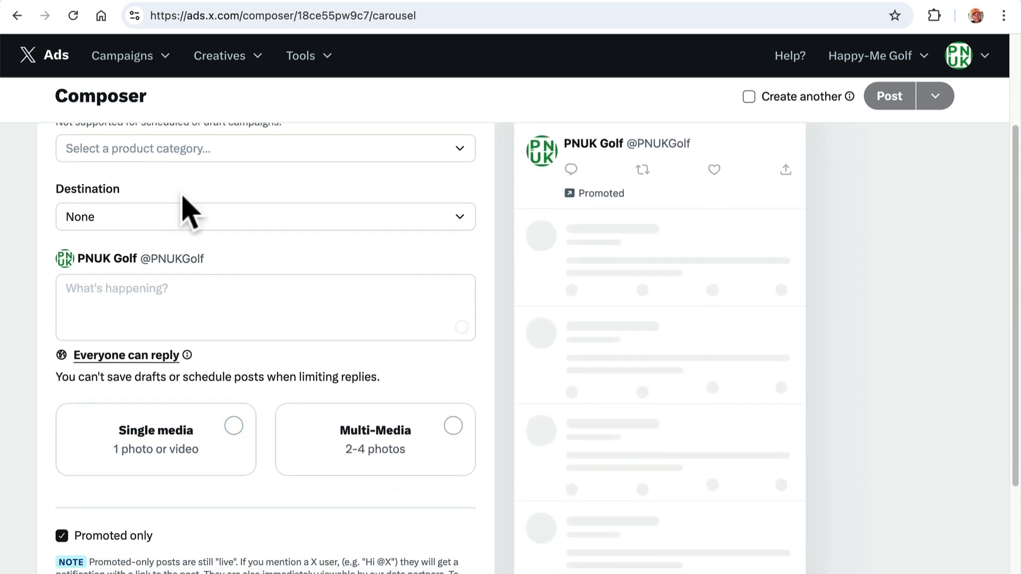
scroll(183, 200, down, 1)
scroll(180, 194, up, 1)
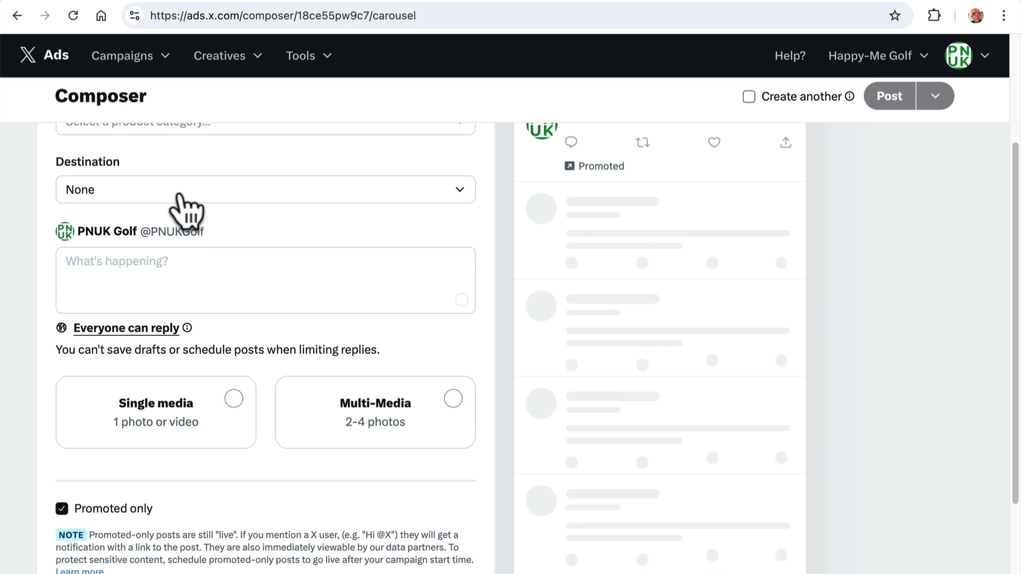
scroll(162, 210, down, 1)
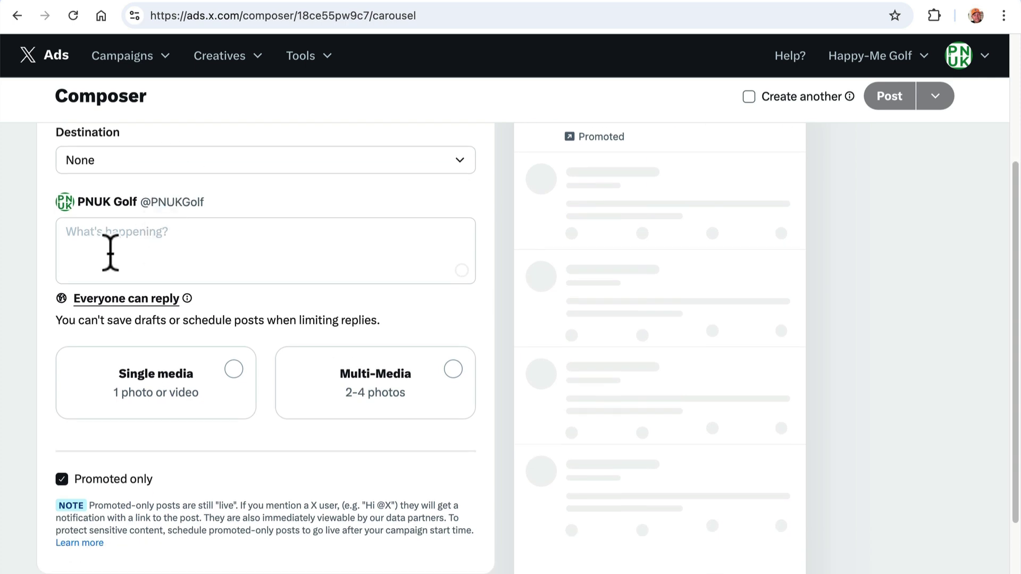
click(96, 479)
scroll(83, 473, up, 3)
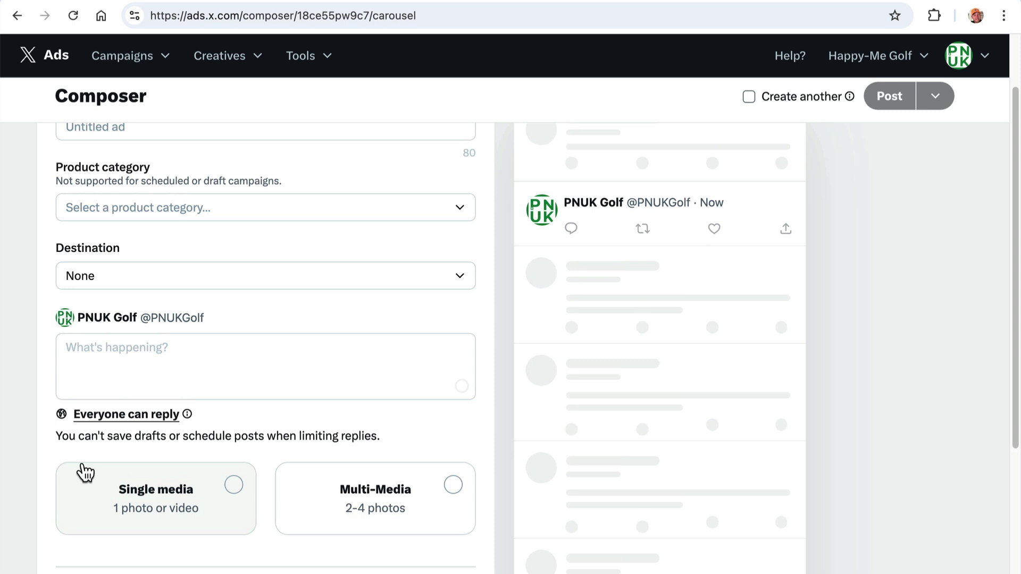
scroll(84, 471, up, 2)
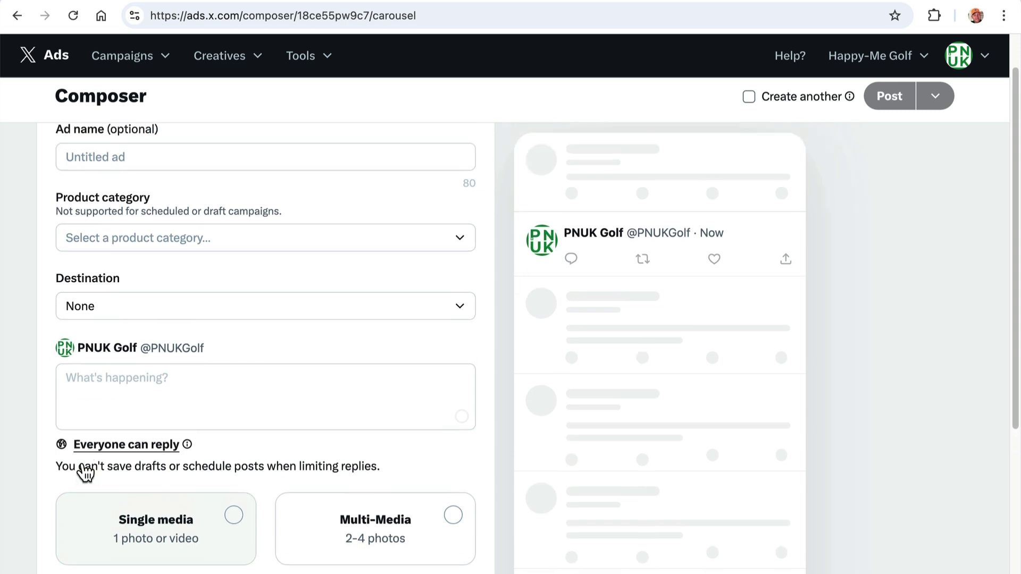
Step: Set the ad destination to Website and keep Media as the creative type
scroll(97, 398, down, 3)
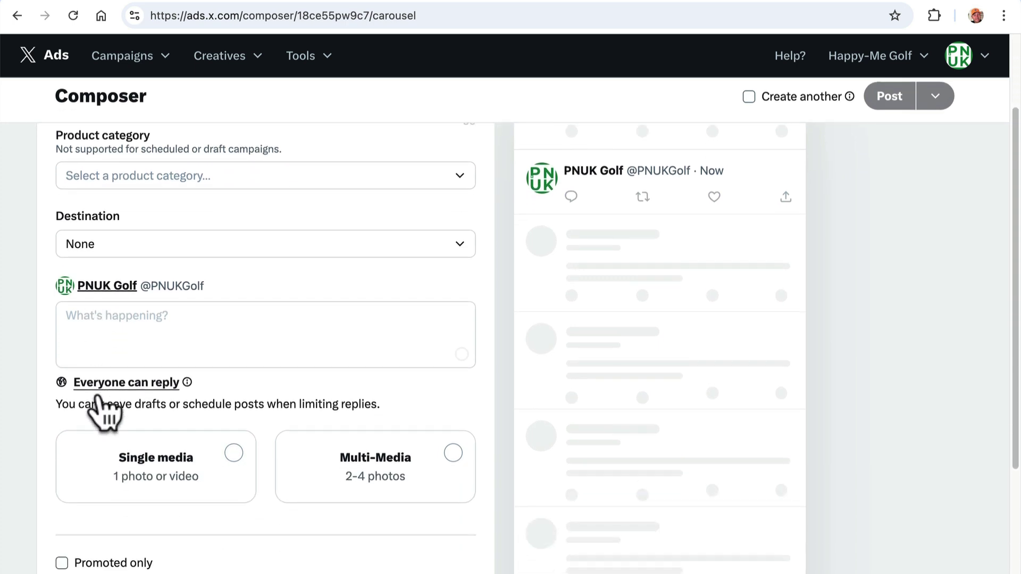
click(169, 256)
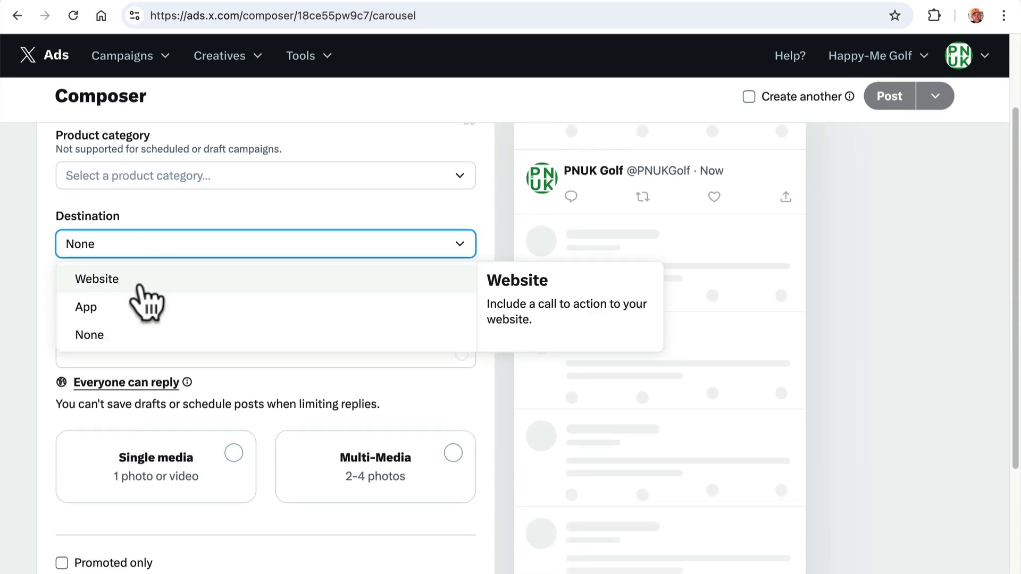
click(143, 280)
scroll(135, 319, down, 4)
scroll(123, 359, up, 5)
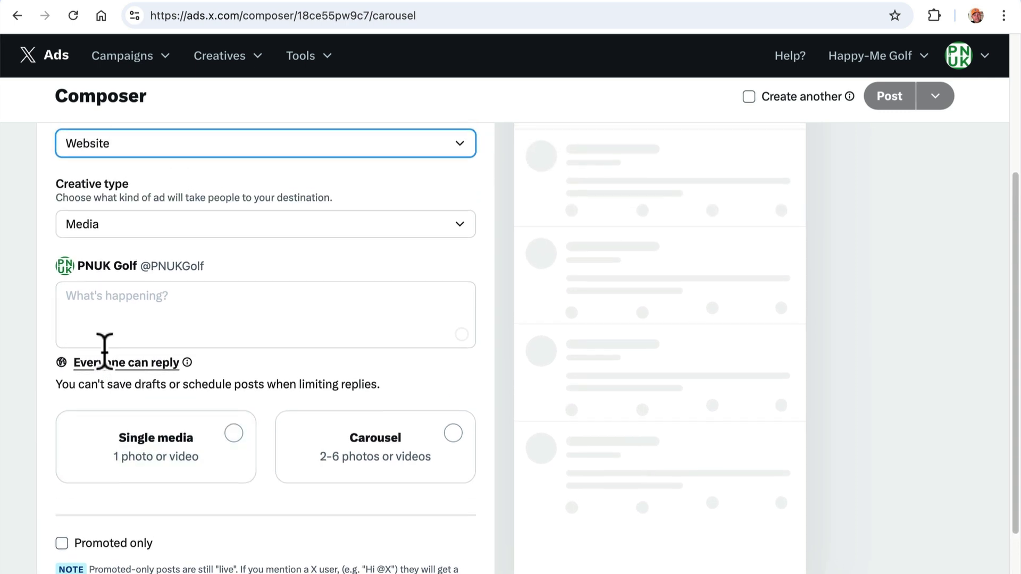
click(130, 311)
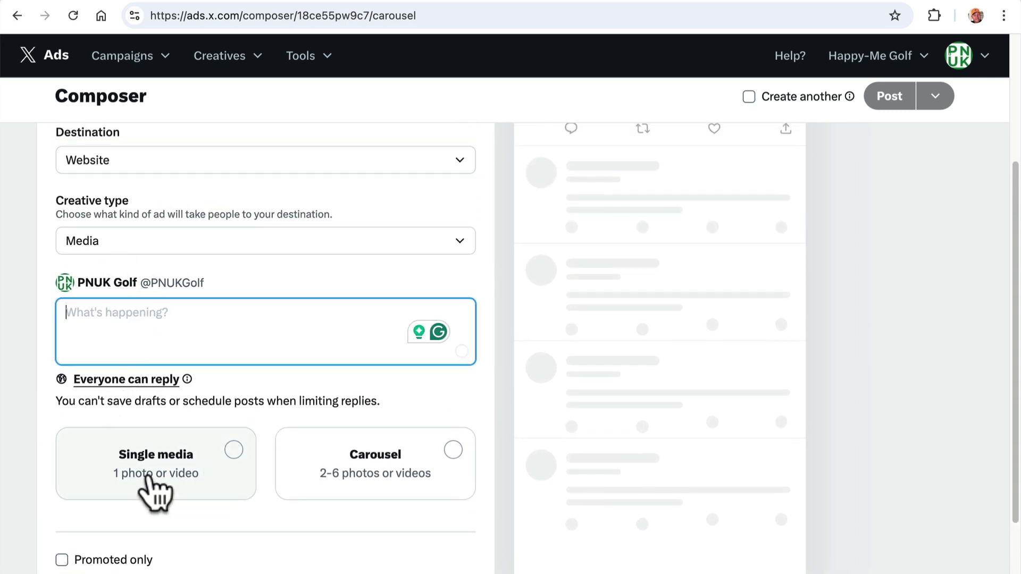
click(159, 250)
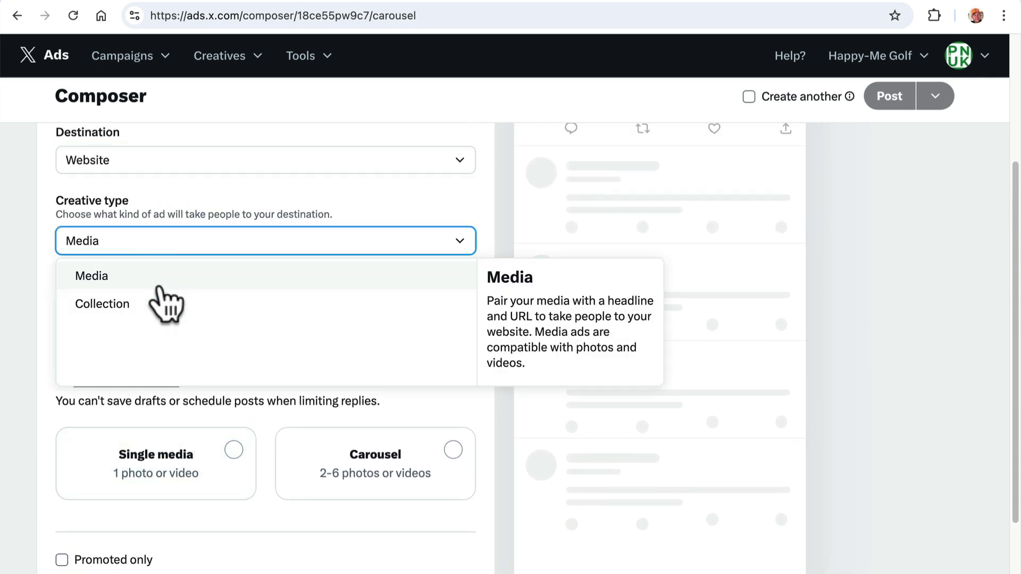
click(81, 247)
click(133, 162)
click(137, 202)
Step: Choose the Single media format for one photo or video
scroll(125, 319, down, 3)
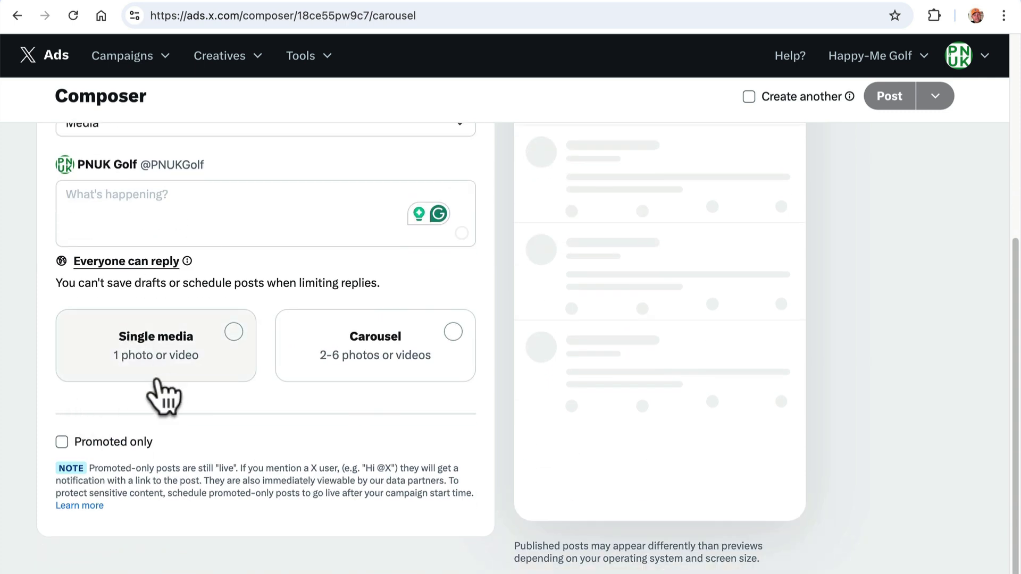
click(170, 345)
scroll(154, 373, down, 1)
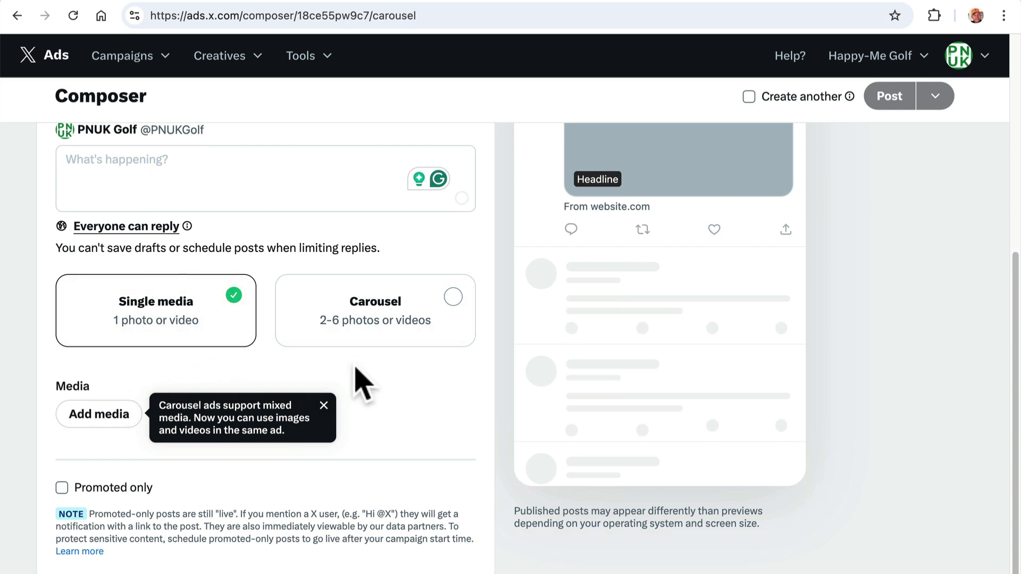
Step: Upload Youtube live.mp4 from the computer as the ad's single media
click(324, 406)
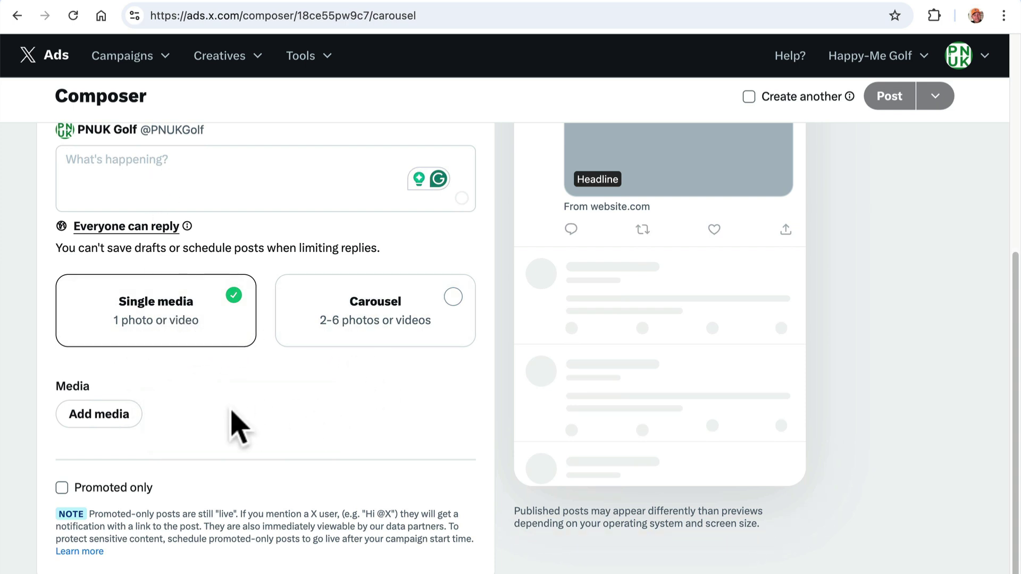
click(119, 417)
click(252, 420)
click(244, 180)
double_click(245, 180)
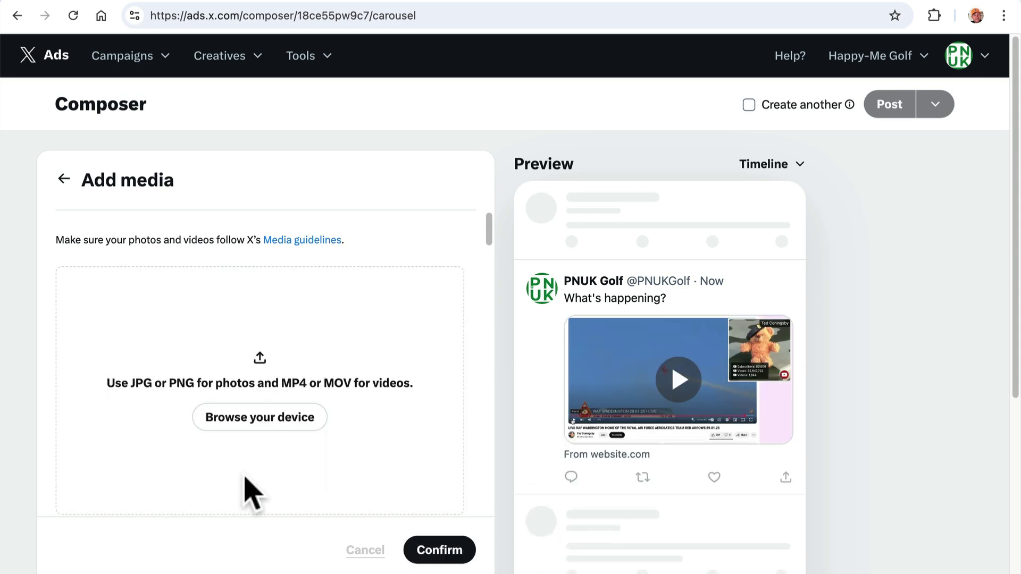
Step: Confirm the video, give it the headline 'Watch On YouTube', and begin the website URL with 'ht'
click(453, 549)
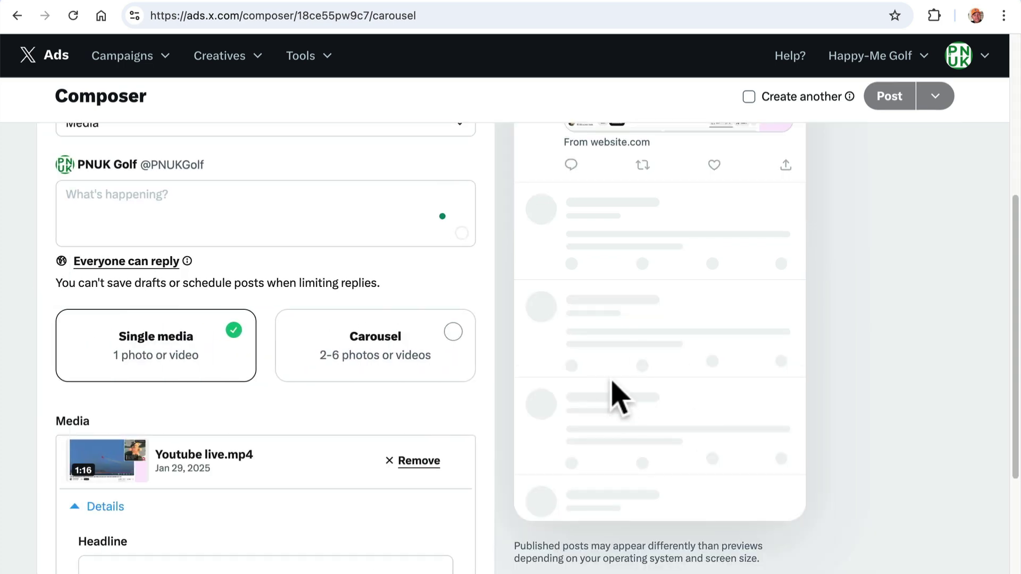
scroll(425, 480, down, 2)
scroll(425, 480, up, 2)
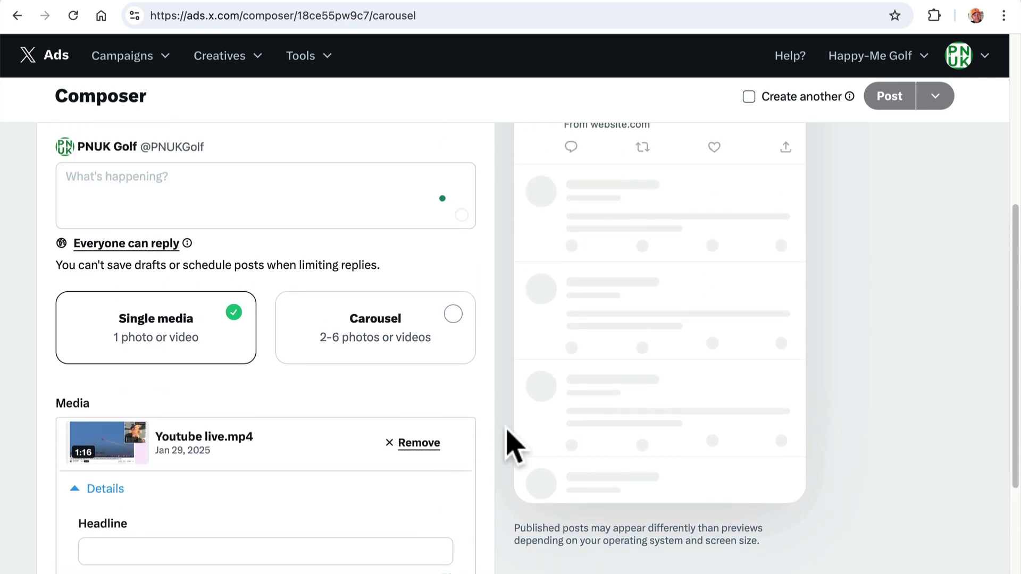
scroll(456, 326, up, 5)
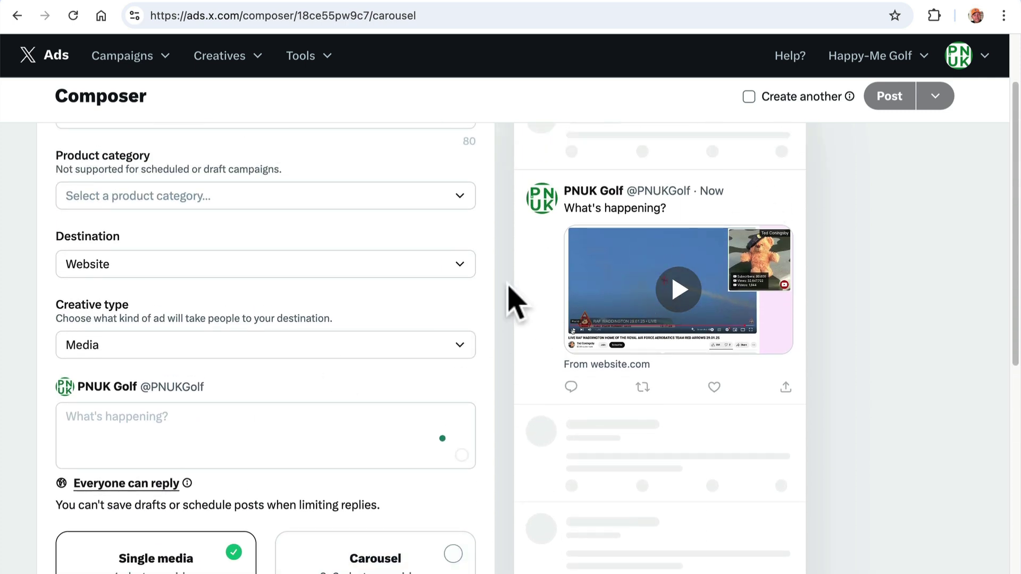
scroll(304, 377, down, 9)
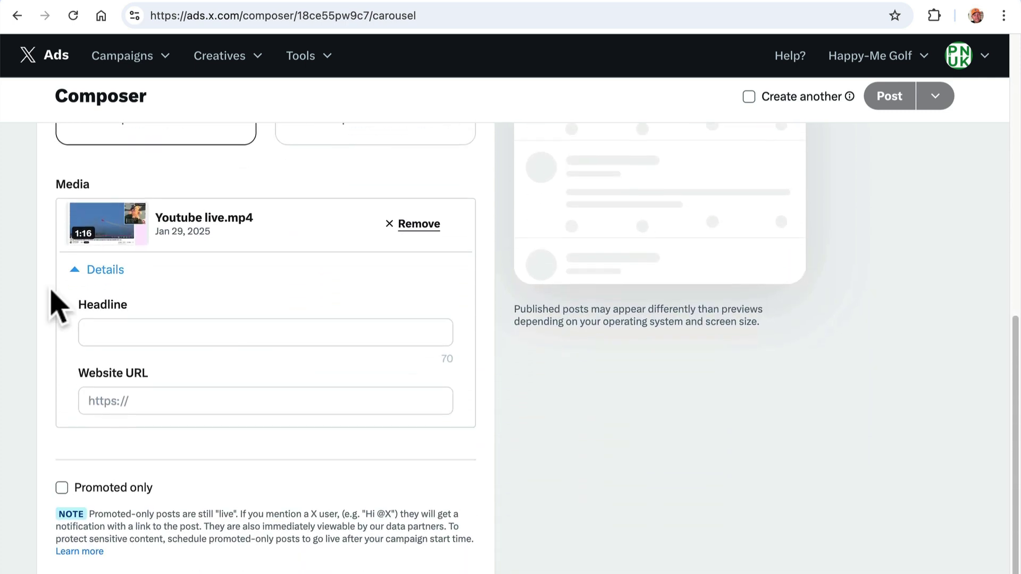
click(153, 336)
scroll(183, 365, up, 2)
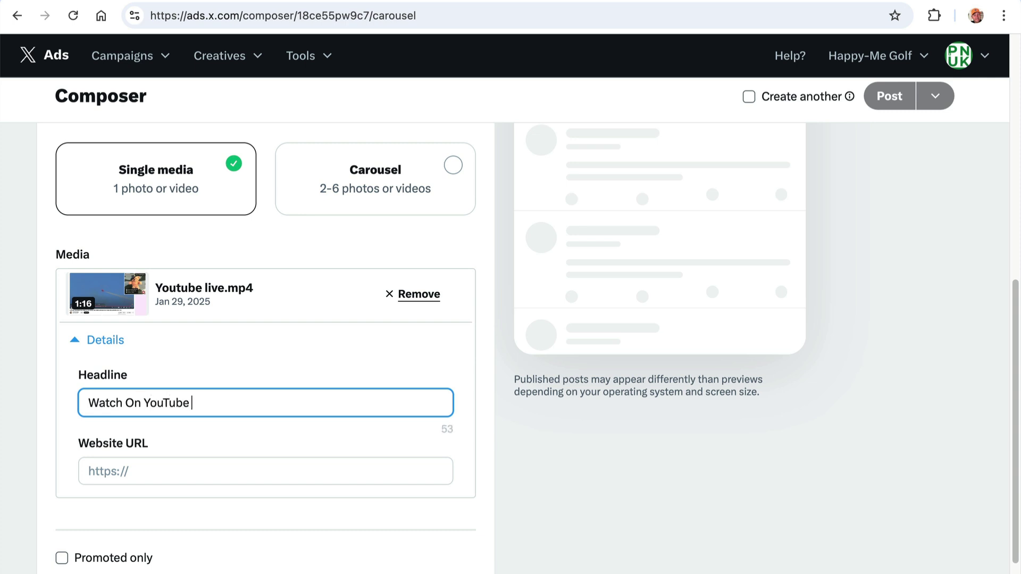
click(116, 472)
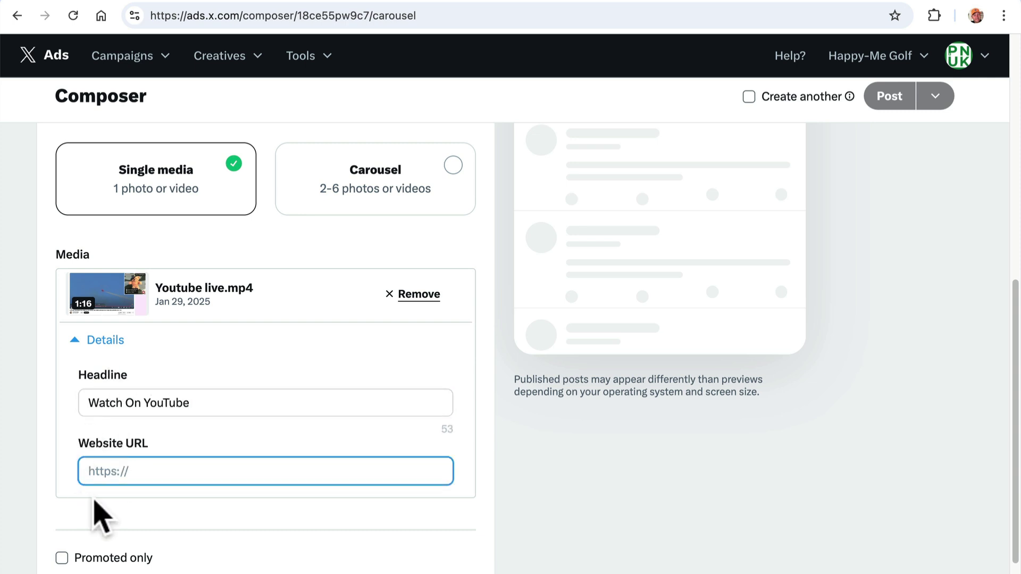
text(ht)
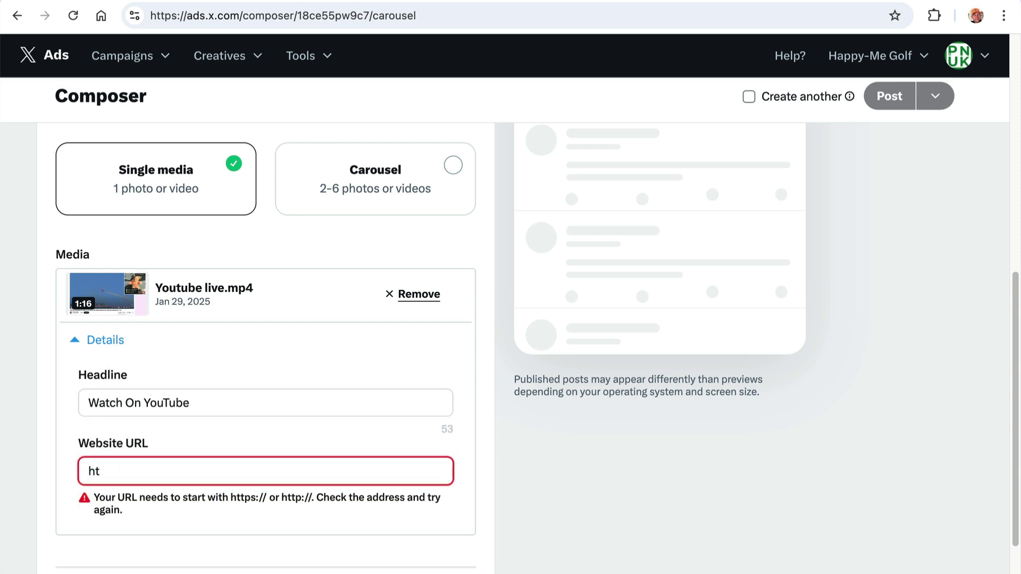
Step: In a new tab, open the RAF Waddington Red Arrows live stream on YouTube, copy its URL, and return to X Ads
key(super+t)
text(y)
key(Return)
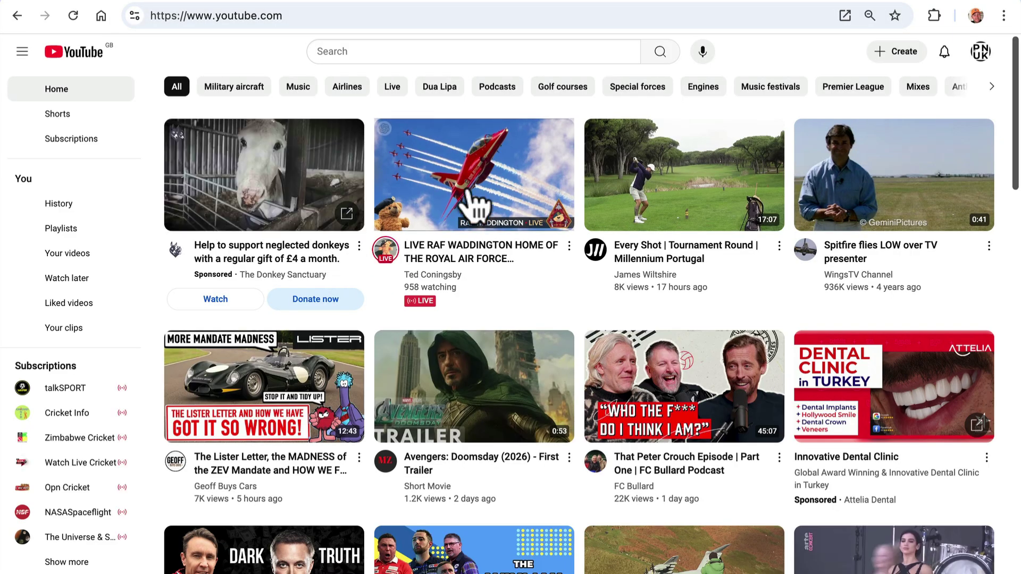
click(474, 170)
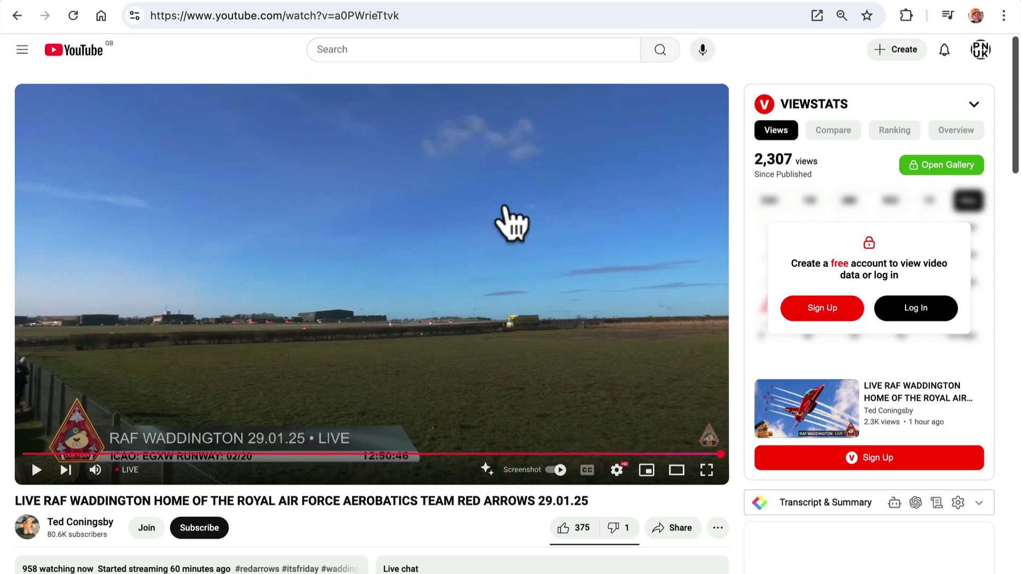
click(358, 19)
key(ctrl+c)
key(BackSpace)
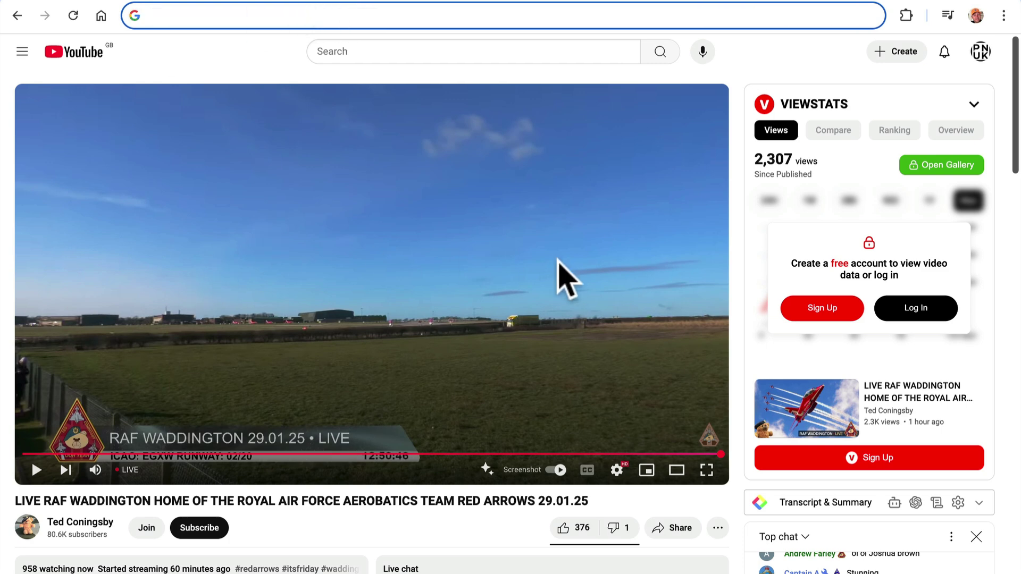
click(317, 3)
Step: Write the post text 'Watch My Red Arrows Live Stream'
scroll(171, 394, up, 6)
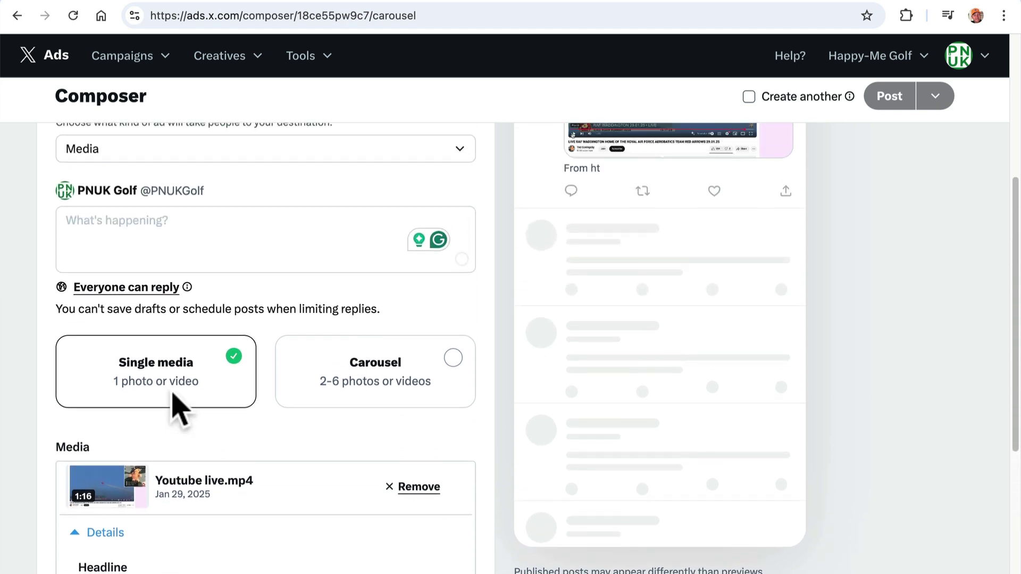
click(151, 400)
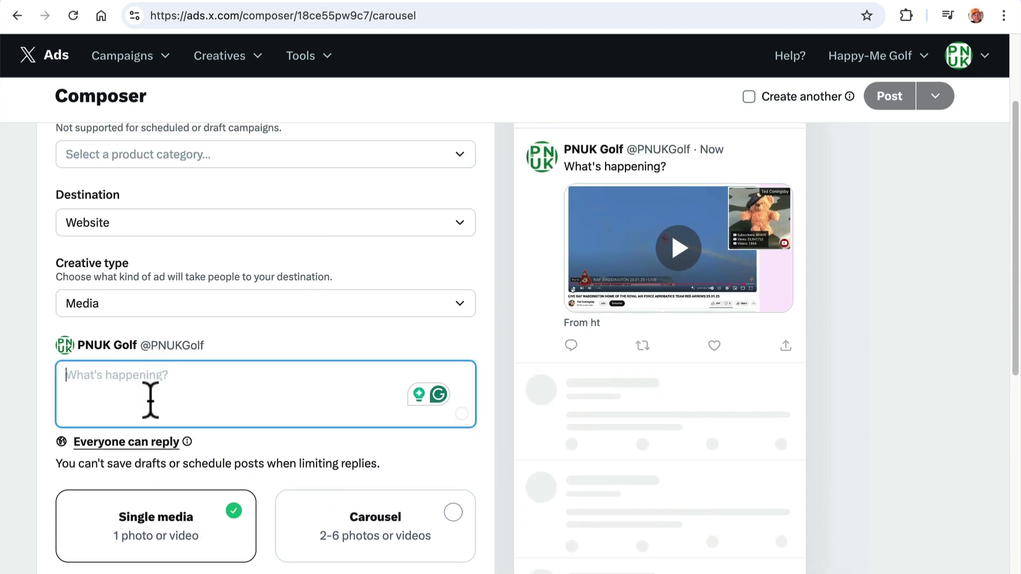
text(Watch My Red Arrows Live Stream)
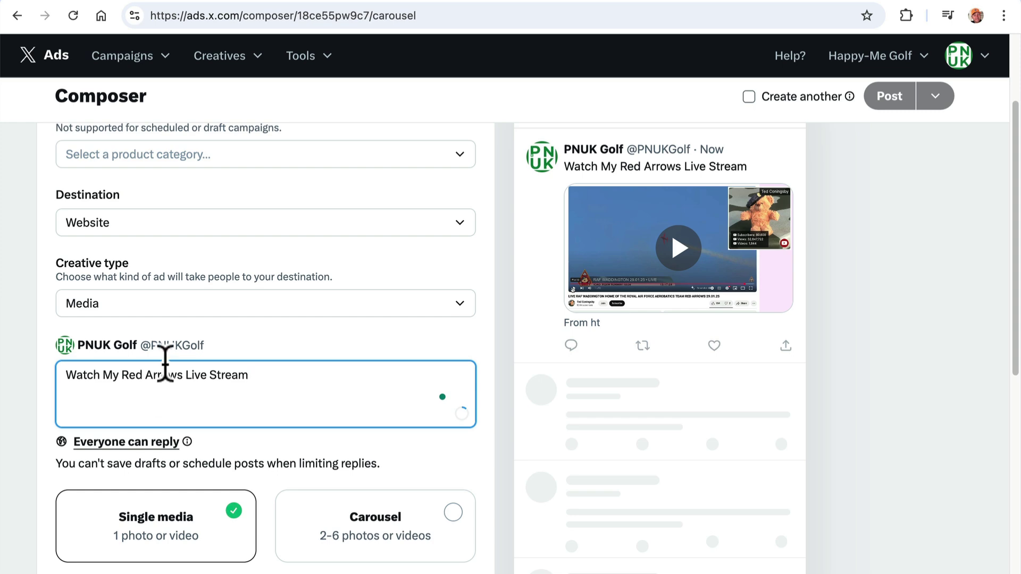
scroll(165, 364, down, 5)
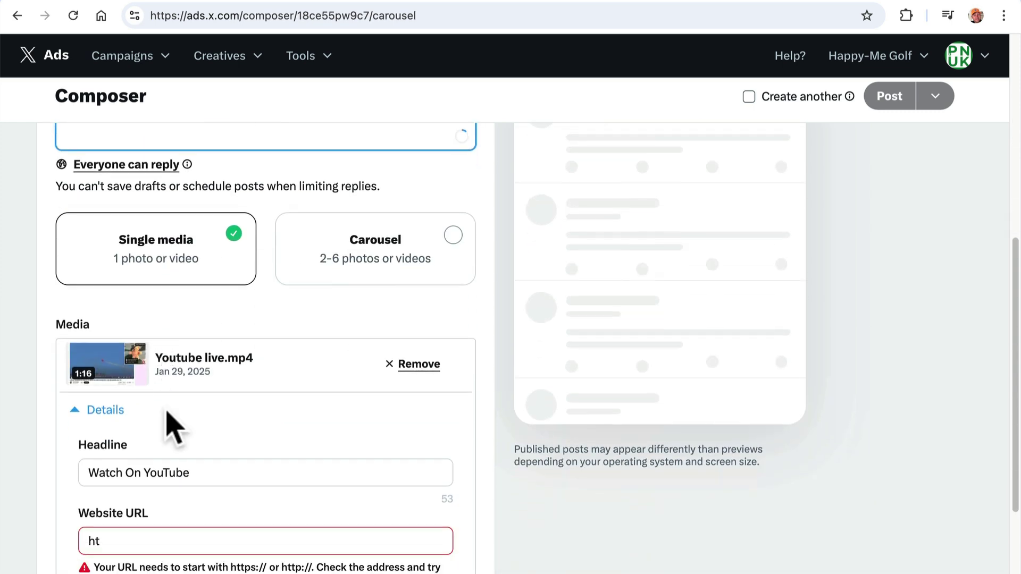
scroll(158, 417, down, 3)
double_click(147, 409)
key(ctrl+v)
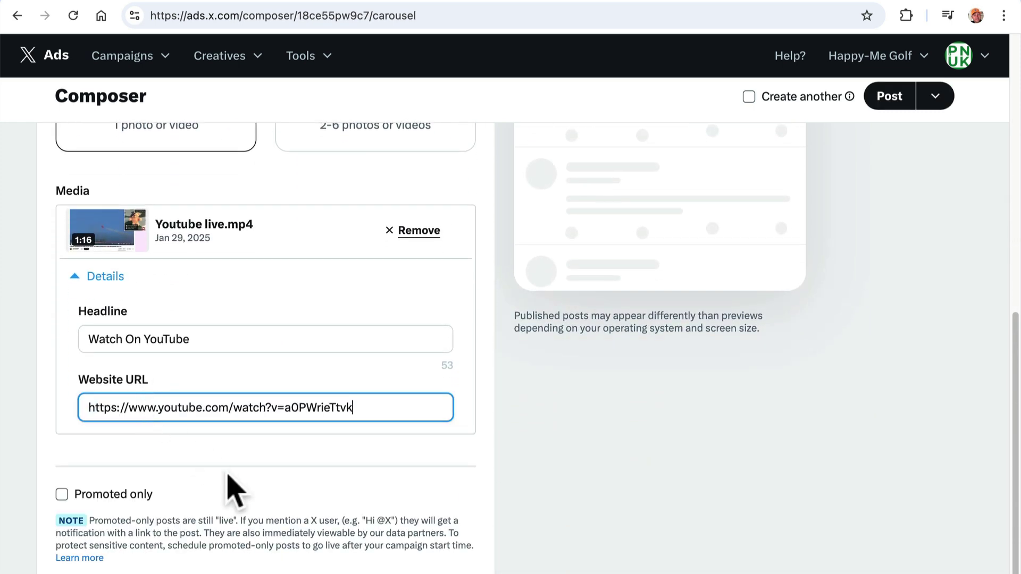
scroll(228, 486, up, 5)
scroll(226, 478, down, 5)
scroll(193, 323, up, 6)
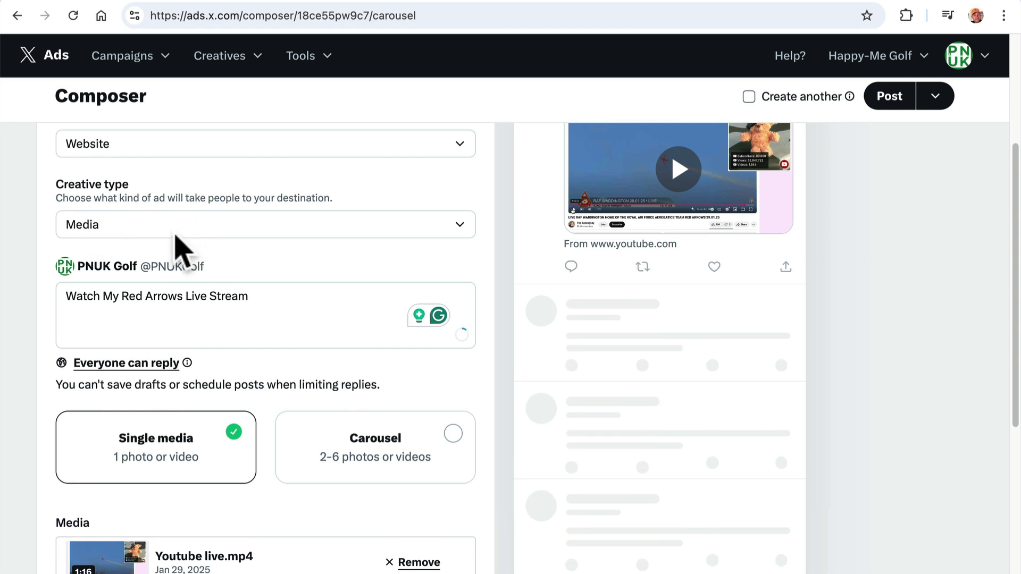
scroll(211, 298, down, 2)
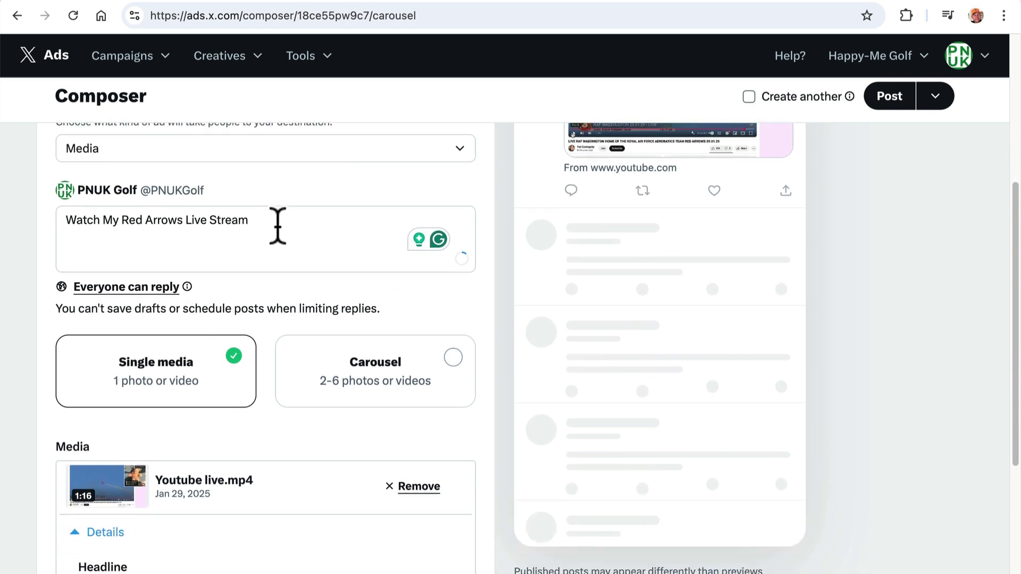
click(281, 226)
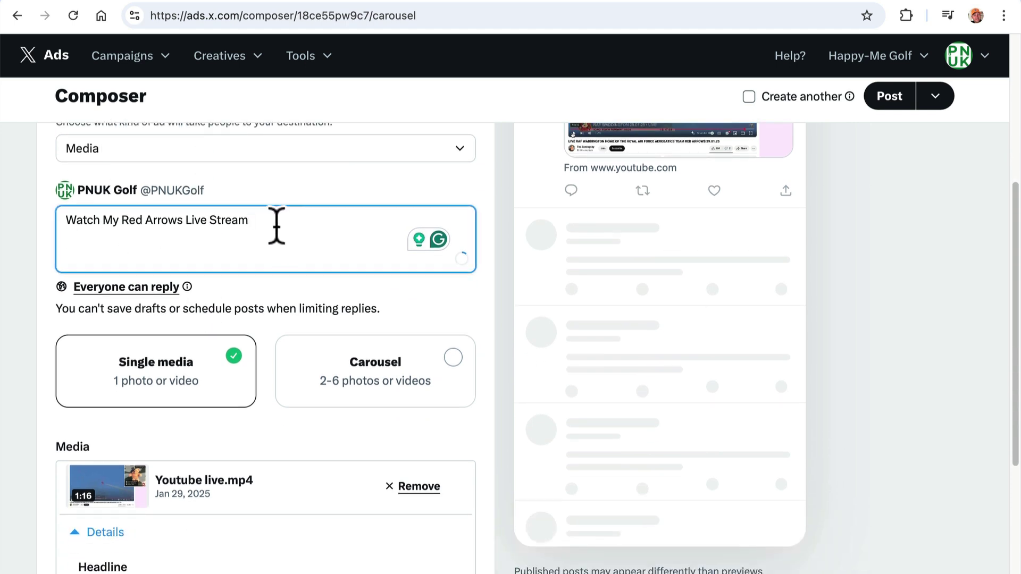
scroll(298, 365, down, 5)
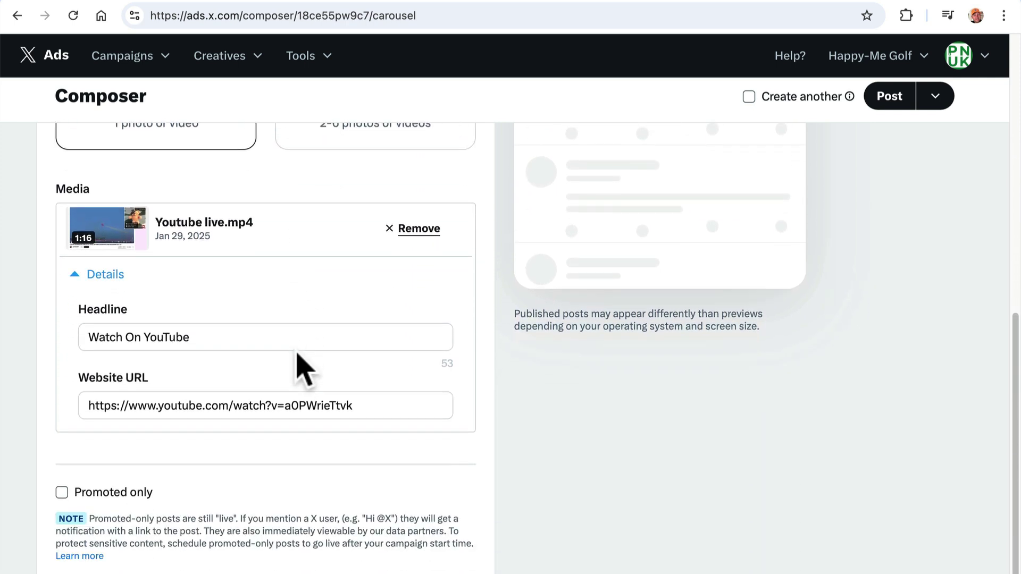
Step: Publish the post and check its Red Arrows video card plays and opens on YouTube
click(884, 98)
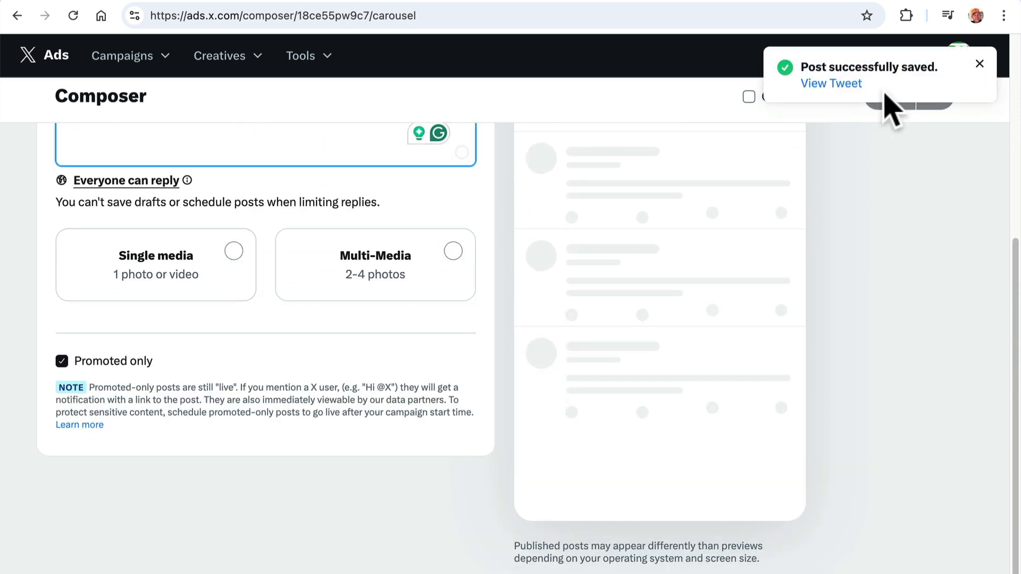
click(835, 84)
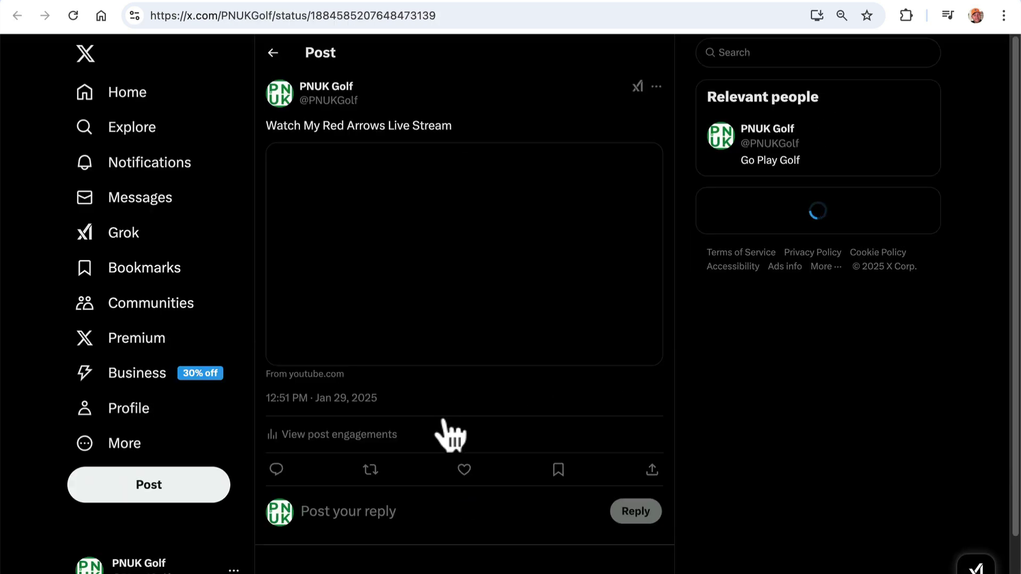
click(418, 165)
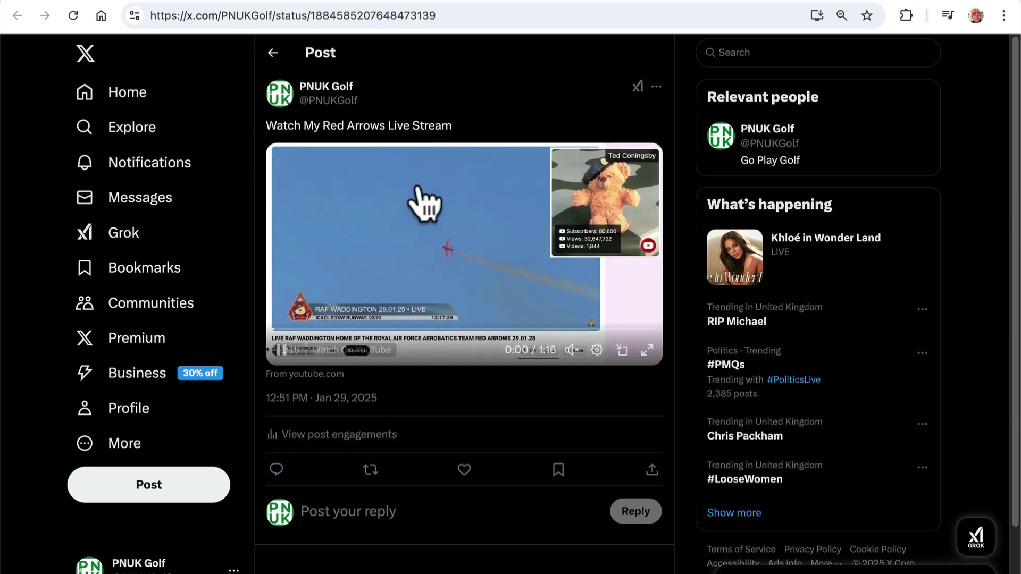
click(393, 248)
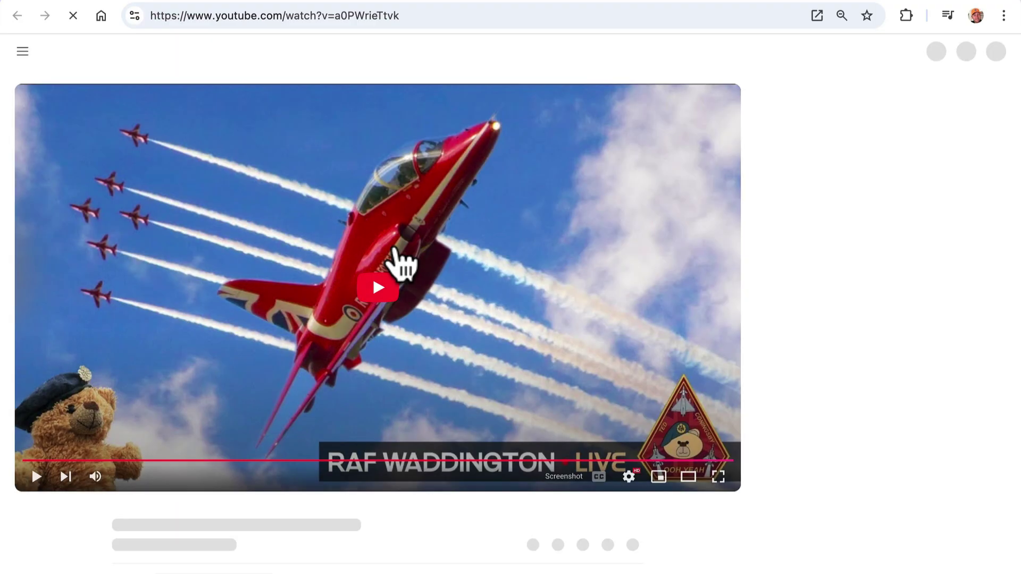
key(alt+Left)
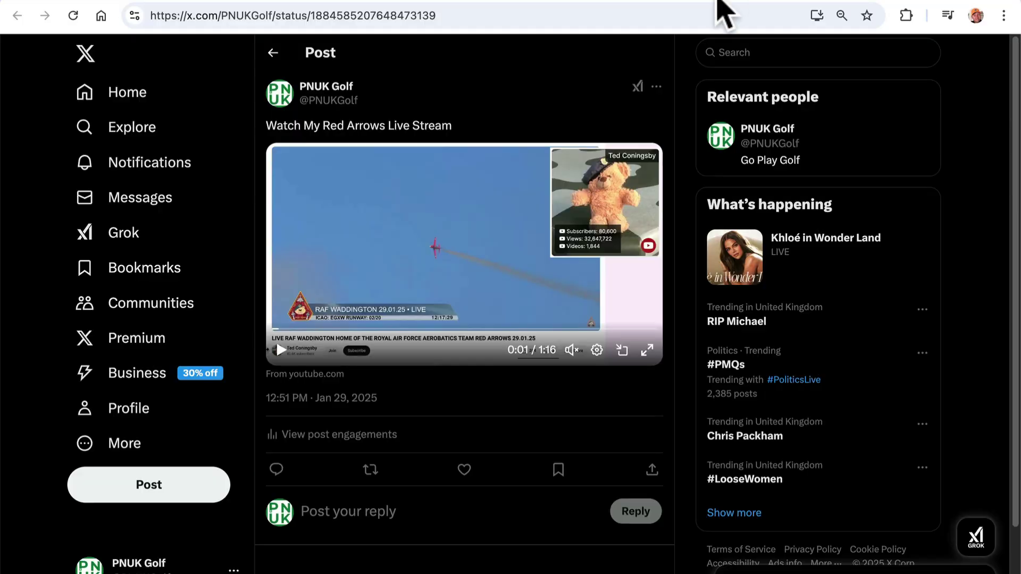
Step: Delete the published 'Watch My Red Arrows Live Stream' post
click(656, 86)
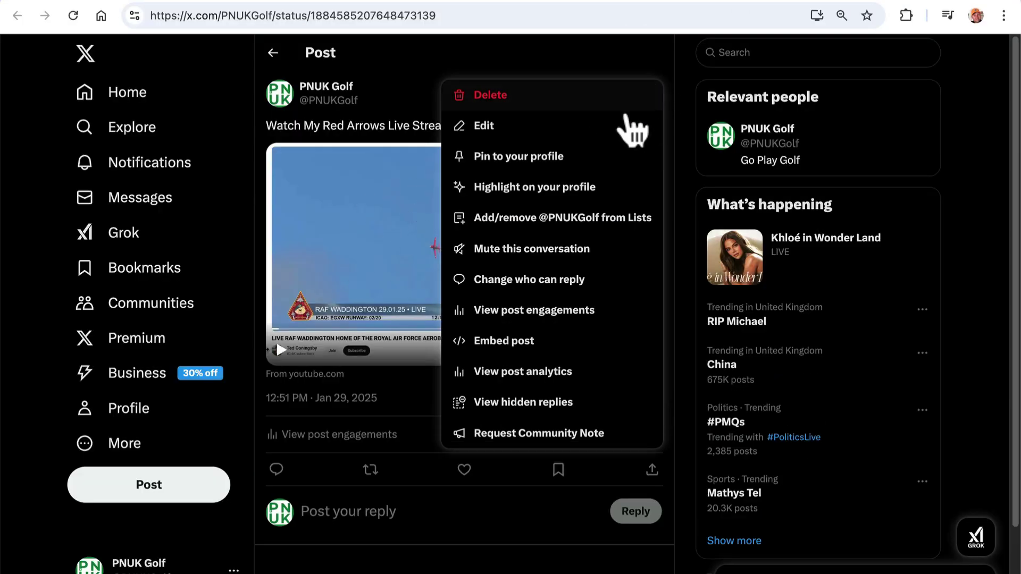
click(571, 95)
click(514, 345)
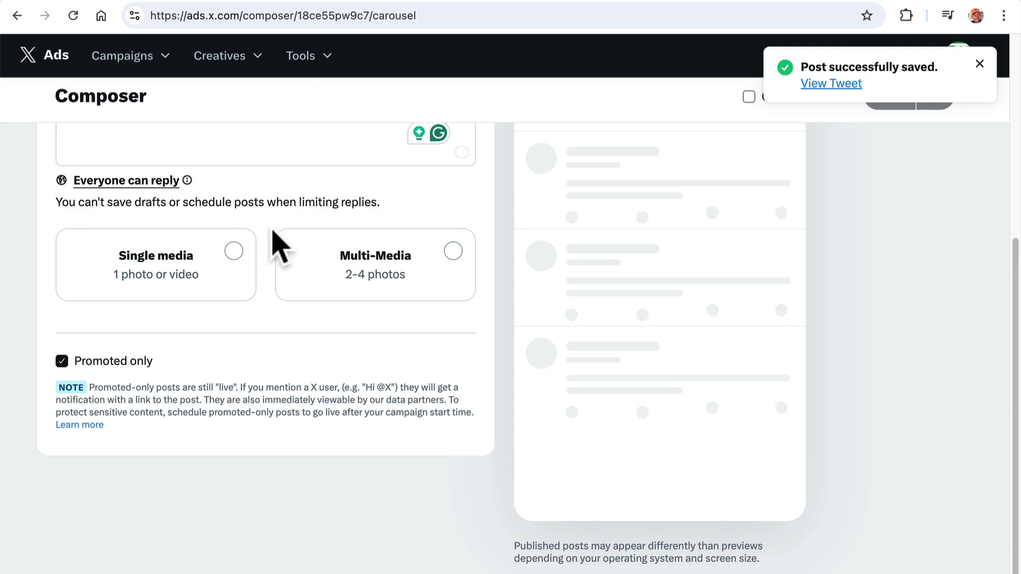
Step: Turn off Promoted only and reload a fresh blank Composer form
scroll(228, 310, up, 5)
scroll(114, 445, down, 3)
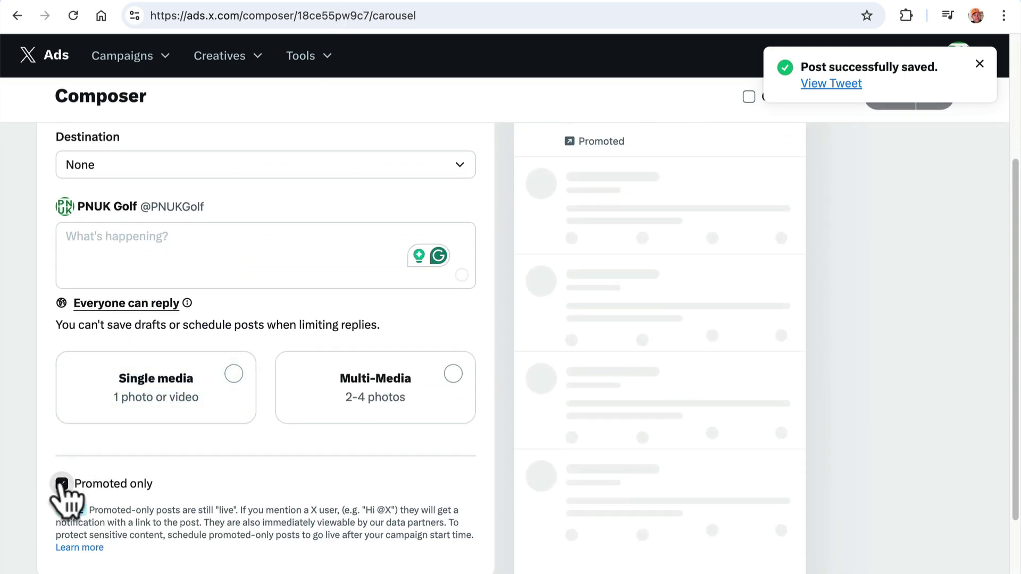
click(62, 487)
scroll(113, 483, up, 3)
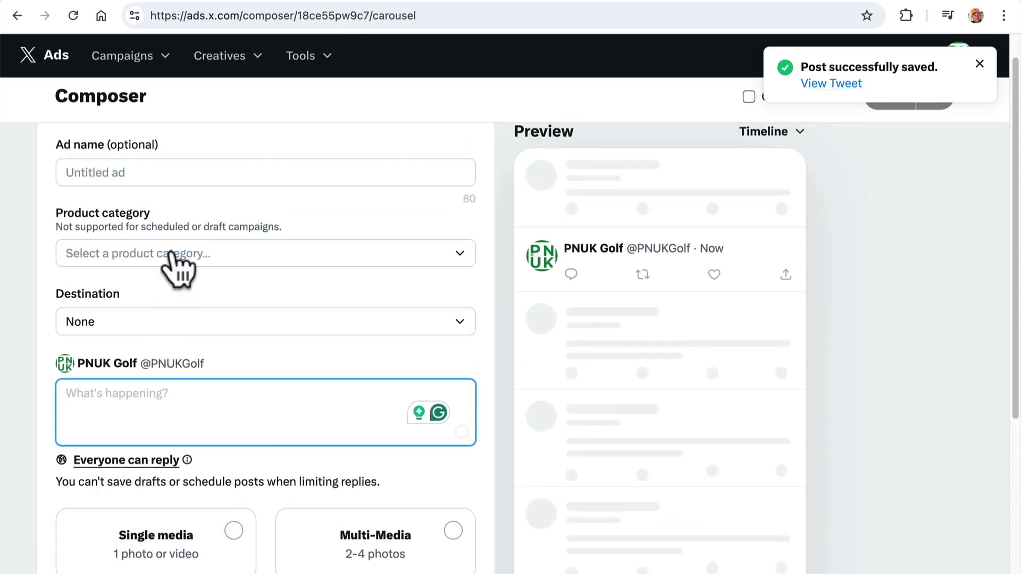
click(230, 62)
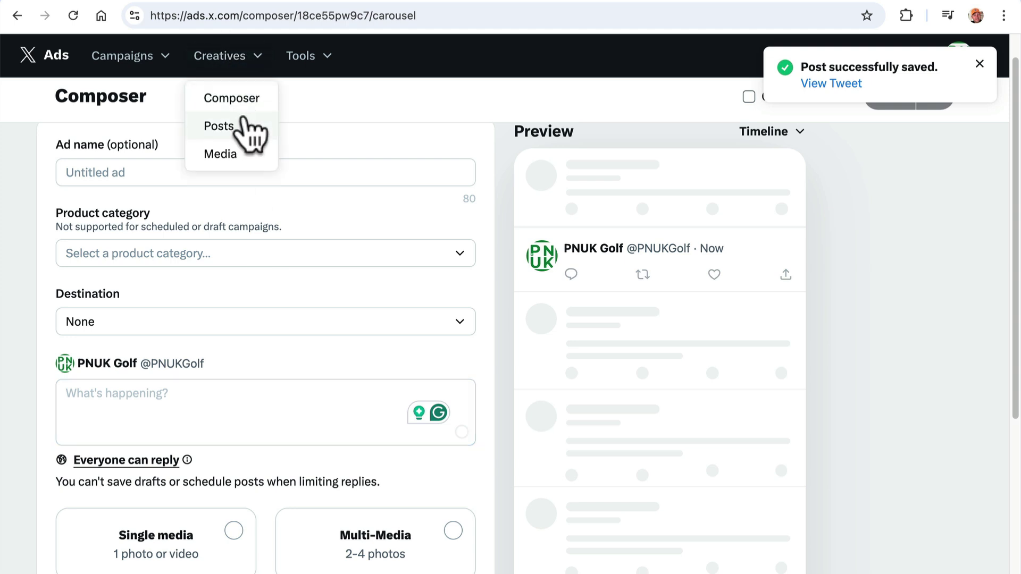
click(240, 99)
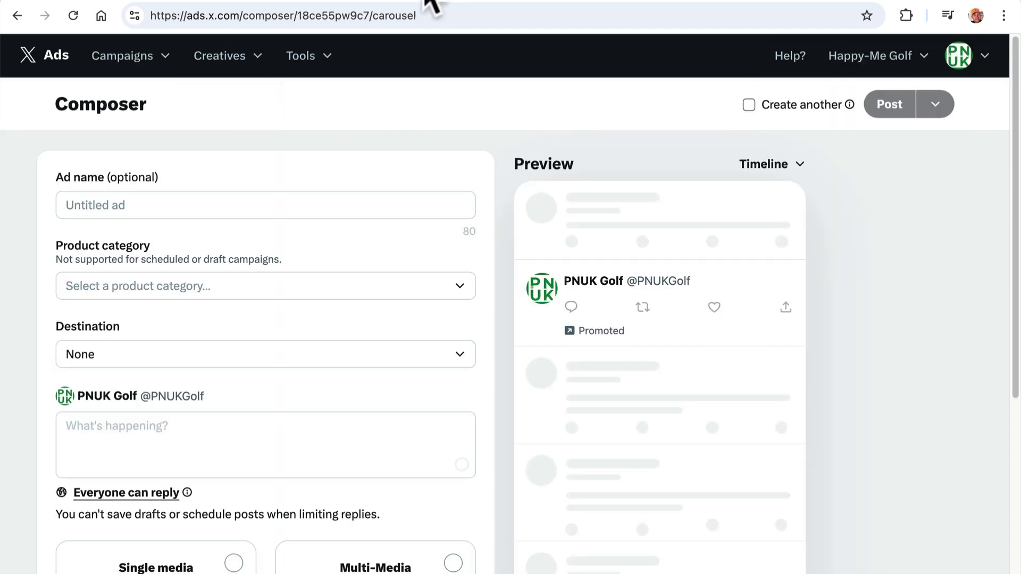
Step: Switch to the PNUK Golf profile tab and open its More menu
click(423, 1)
click(426, 2)
click(411, 1)
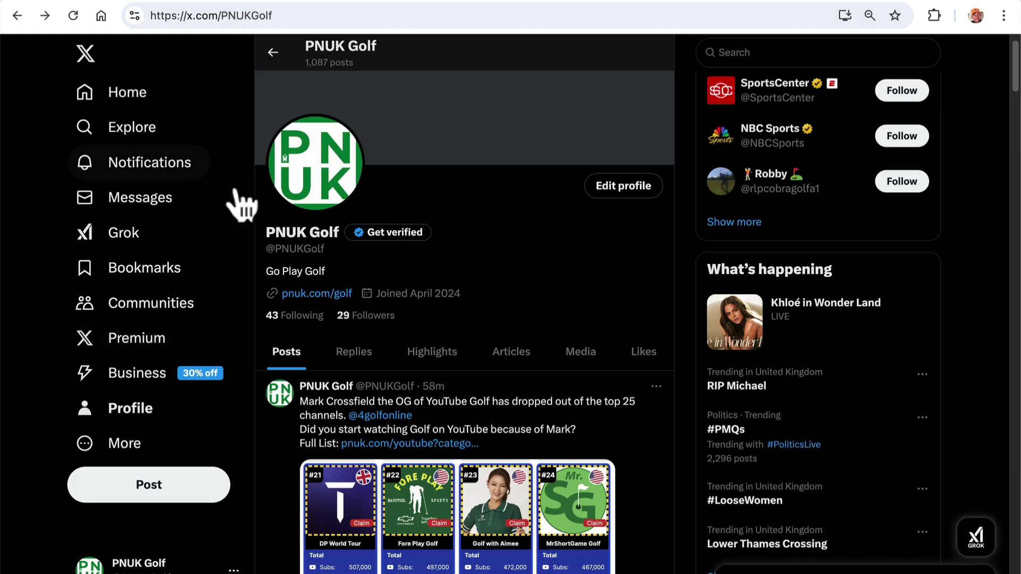
click(155, 445)
Step: Go to X Ads, pick a Simple campaign and open Creatives > Composer
click(193, 325)
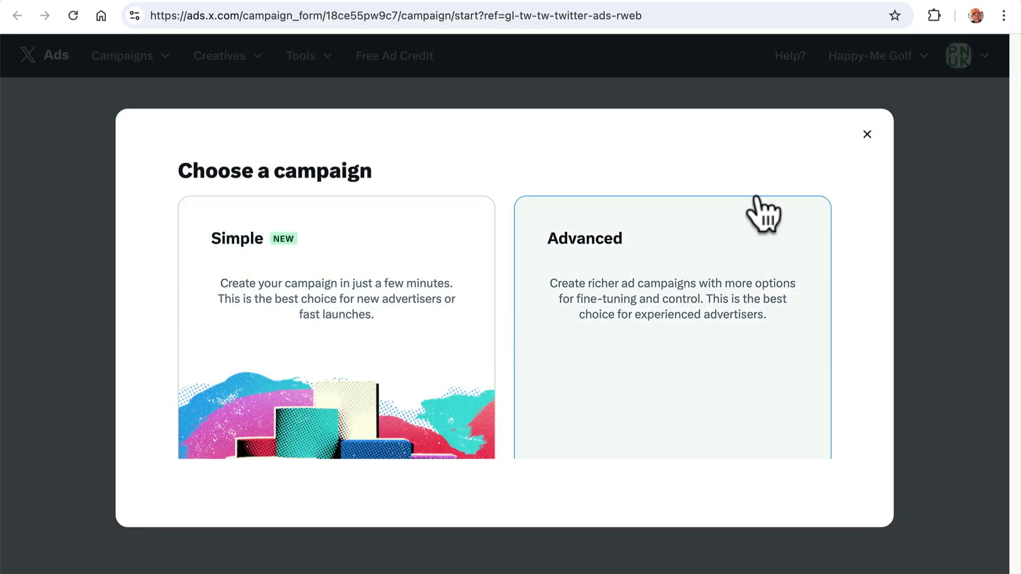
click(260, 340)
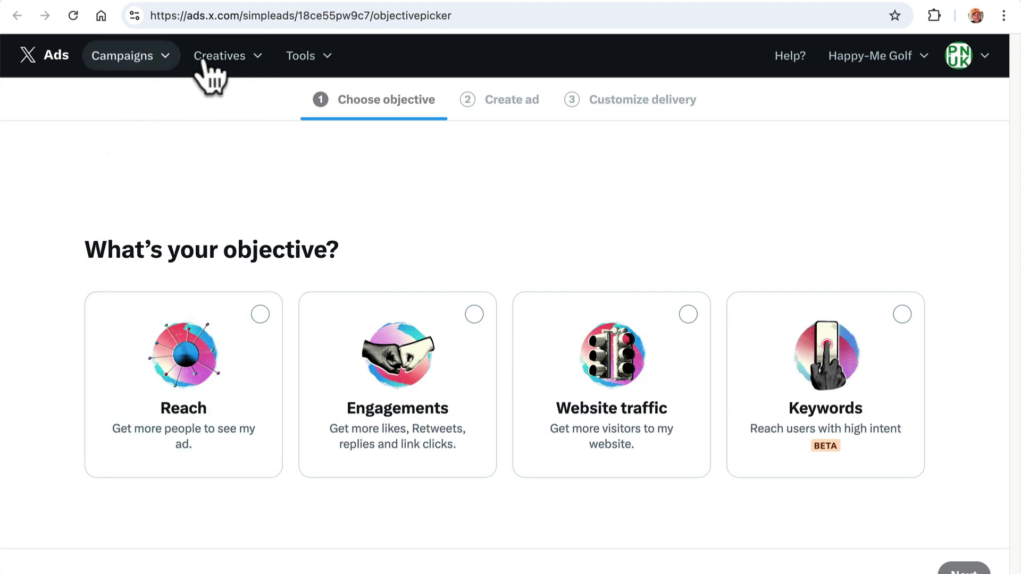
click(204, 61)
click(220, 101)
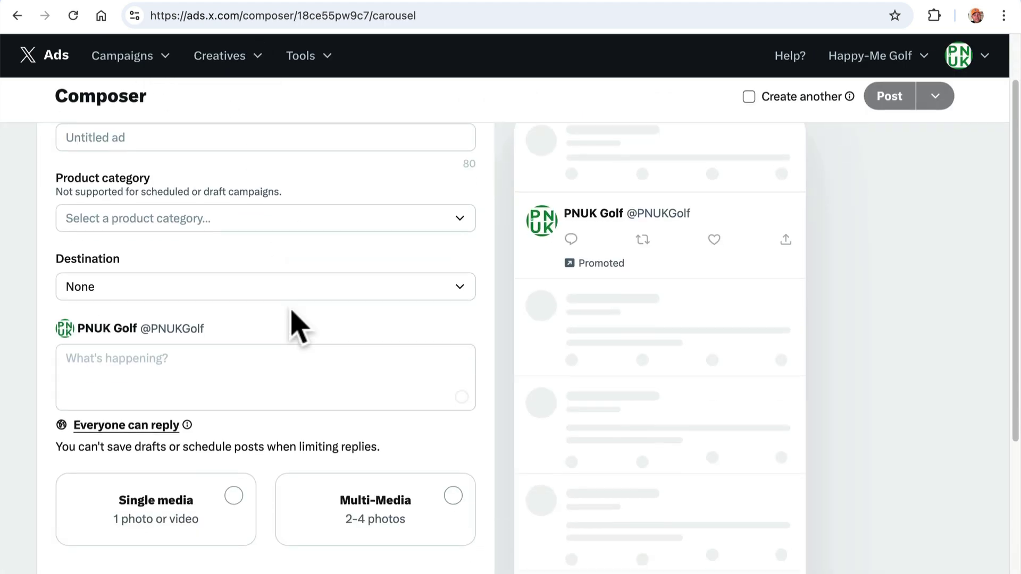
Step: Write the post text 'Watch my latest video about YouTube Golf Earning' and start a new line
scroll(292, 326, down, 2)
click(260, 324)
scroll(237, 372, down, 4)
text(W)
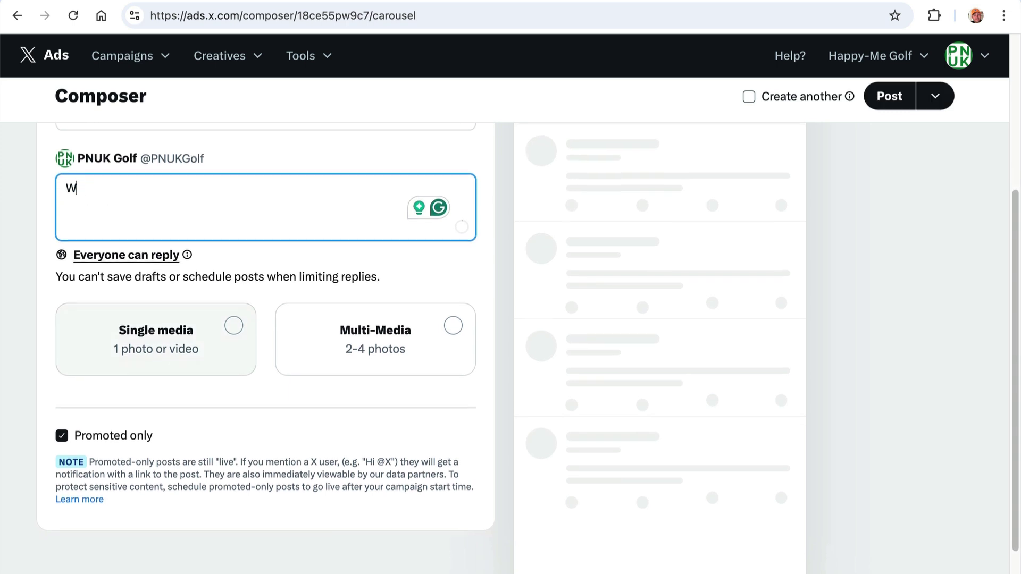
text(a)
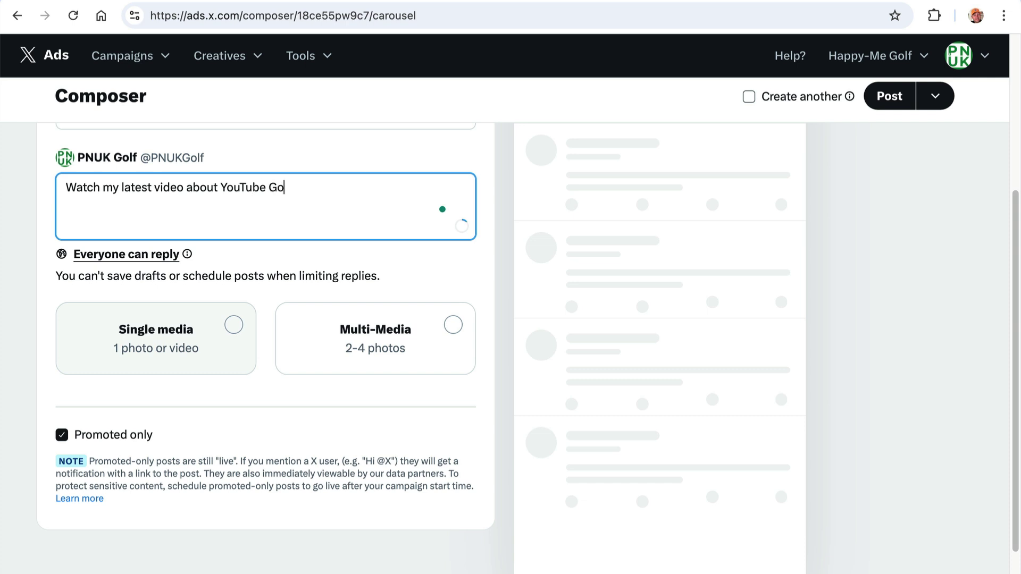
text(Earnings.)
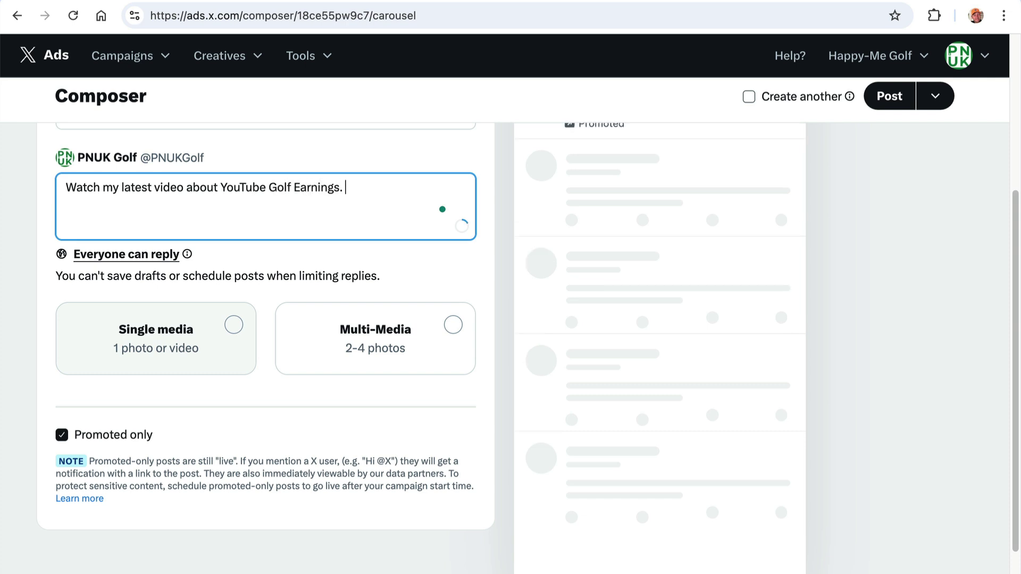
key(Return)
Step: Open youtube.com in a new tab and switch to the PNUK Golf channel
key(super+t)
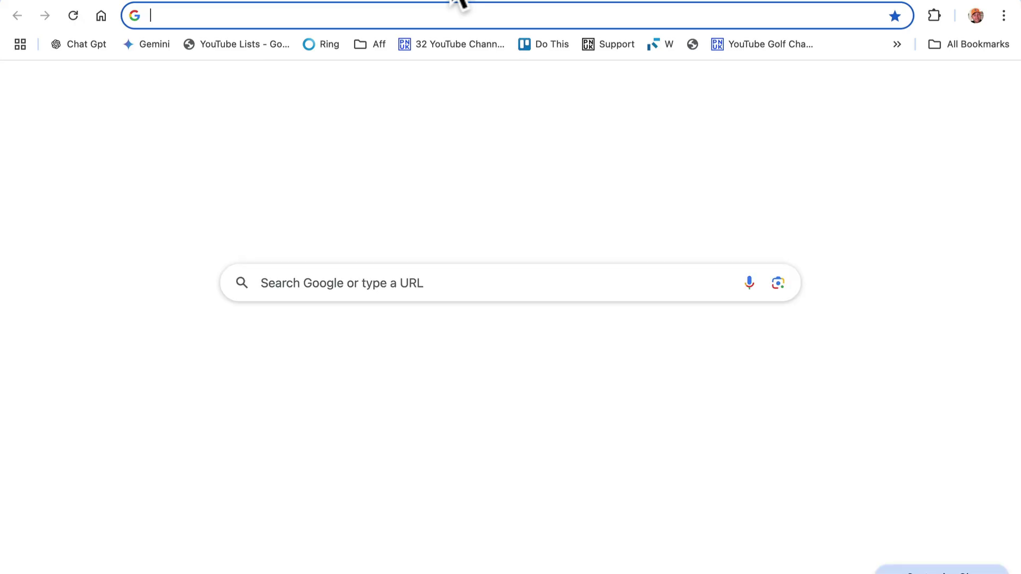
click(451, 16)
text(you)
key(Return)
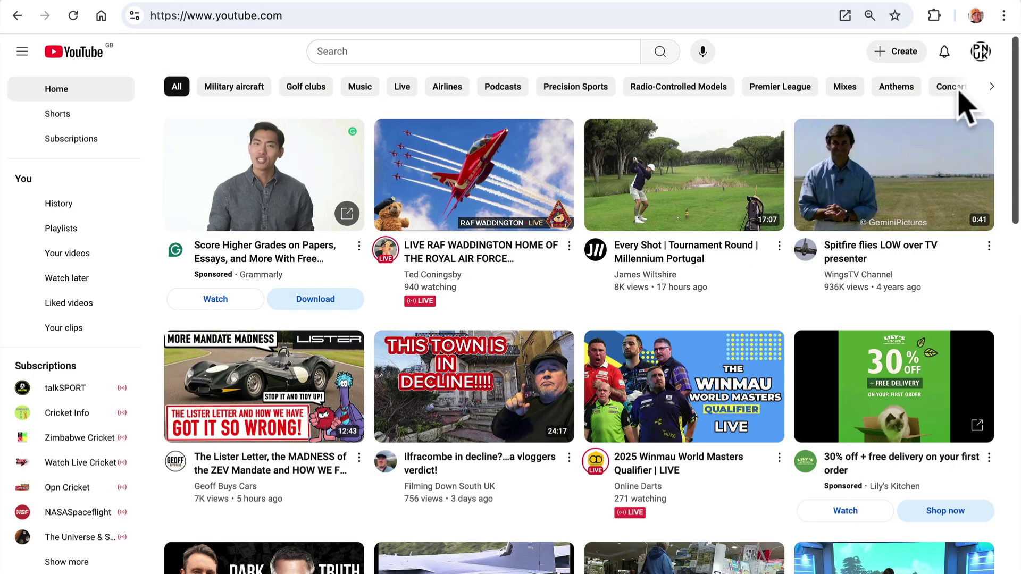
click(980, 52)
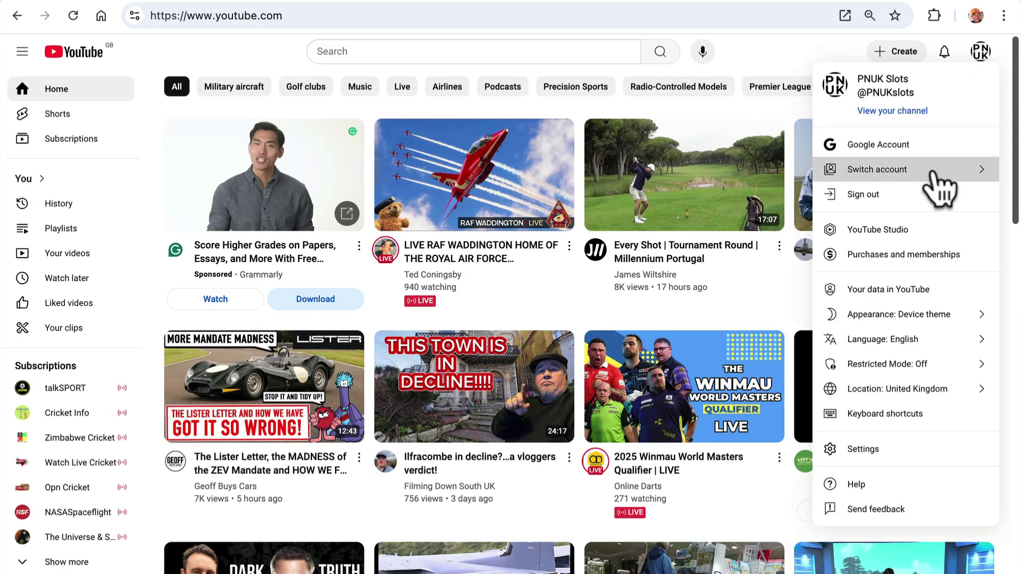
click(934, 169)
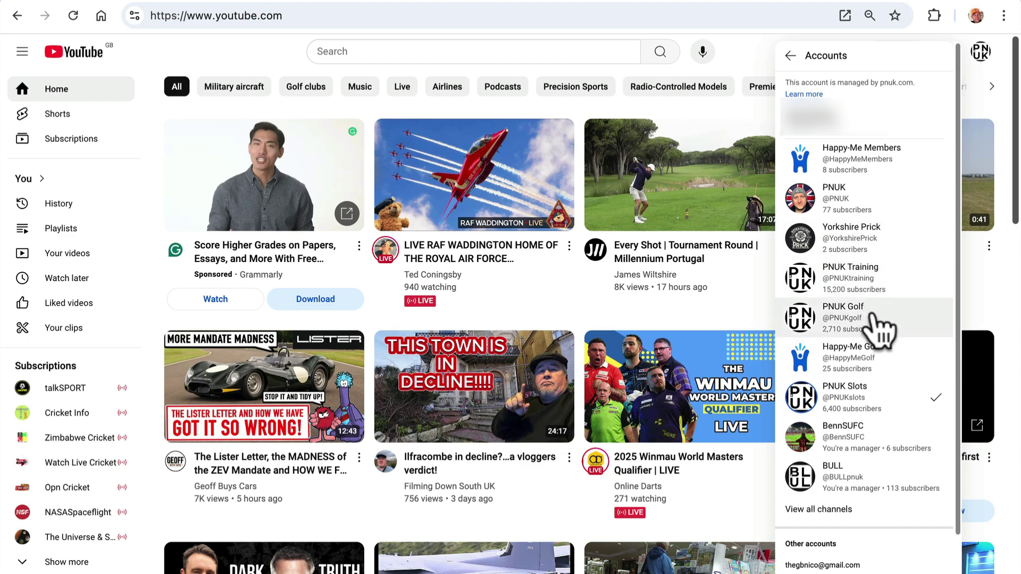
click(872, 319)
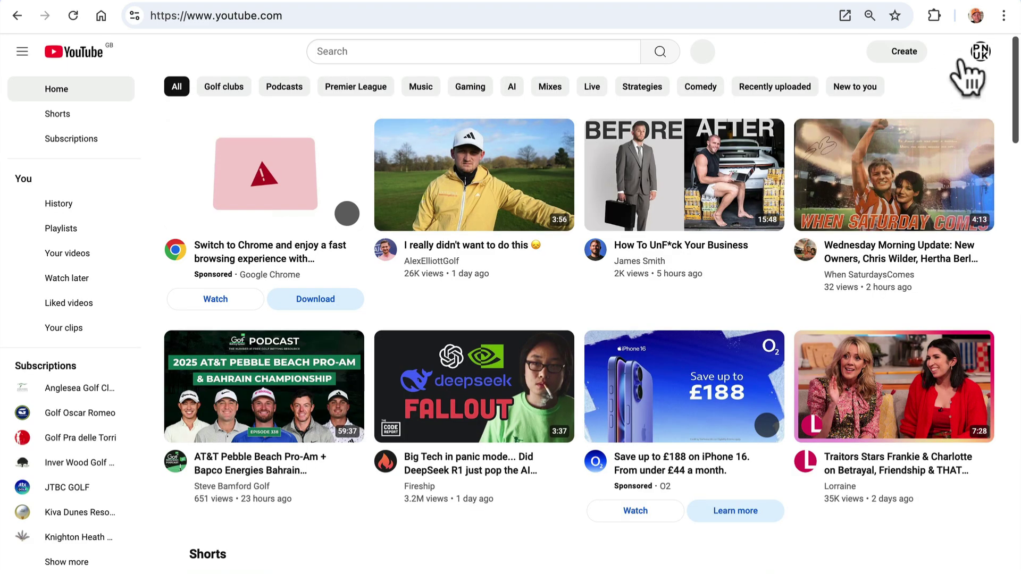
Step: Open the PNUK Golf channel's Videos and play the latest Grant Horvat earnings video
click(980, 51)
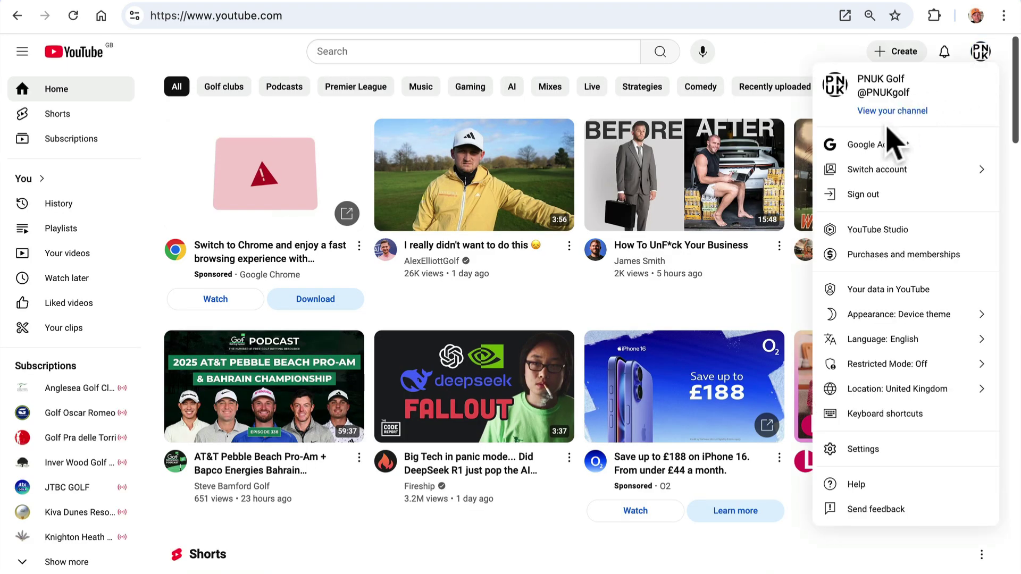
click(892, 110)
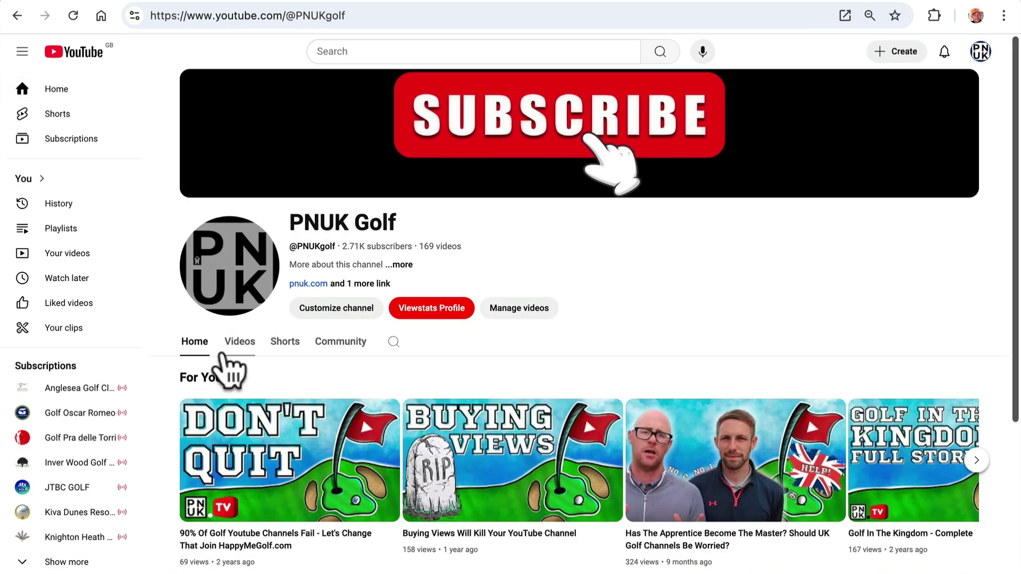
click(241, 346)
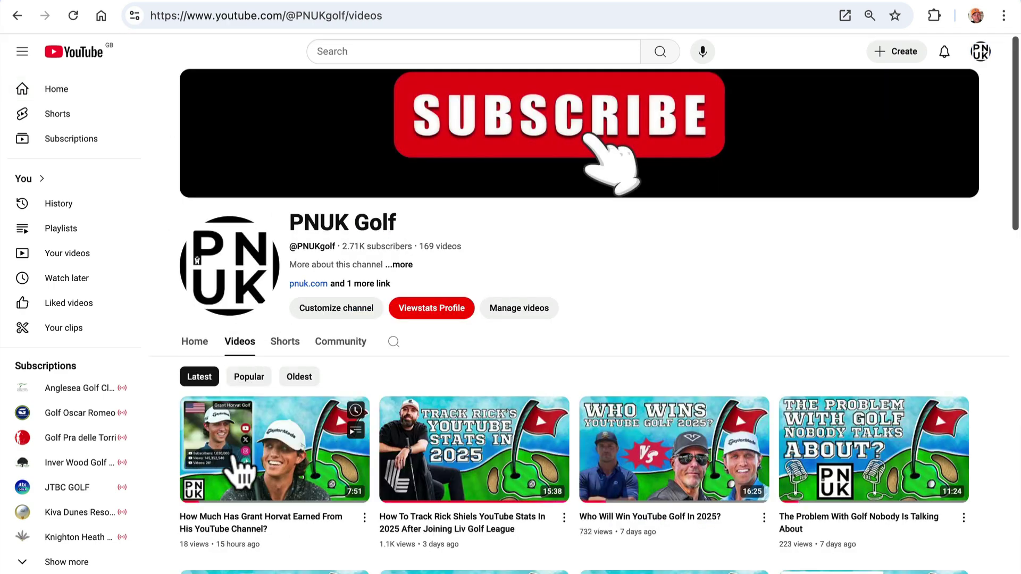
click(234, 462)
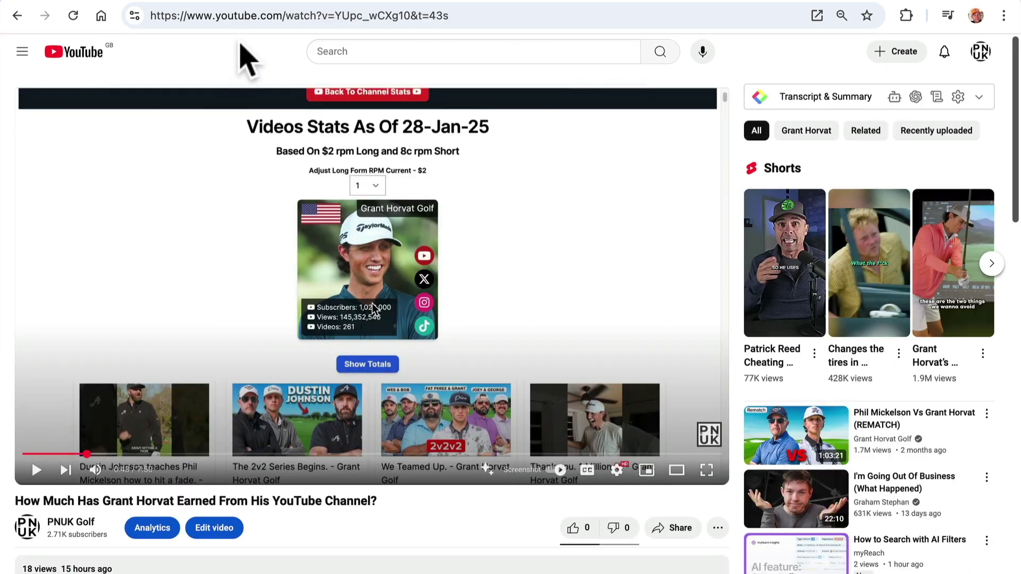
Step: Copy the video's share link and return to the X Ads composer tab
click(257, 16)
click(410, 15)
click(674, 529)
click(632, 383)
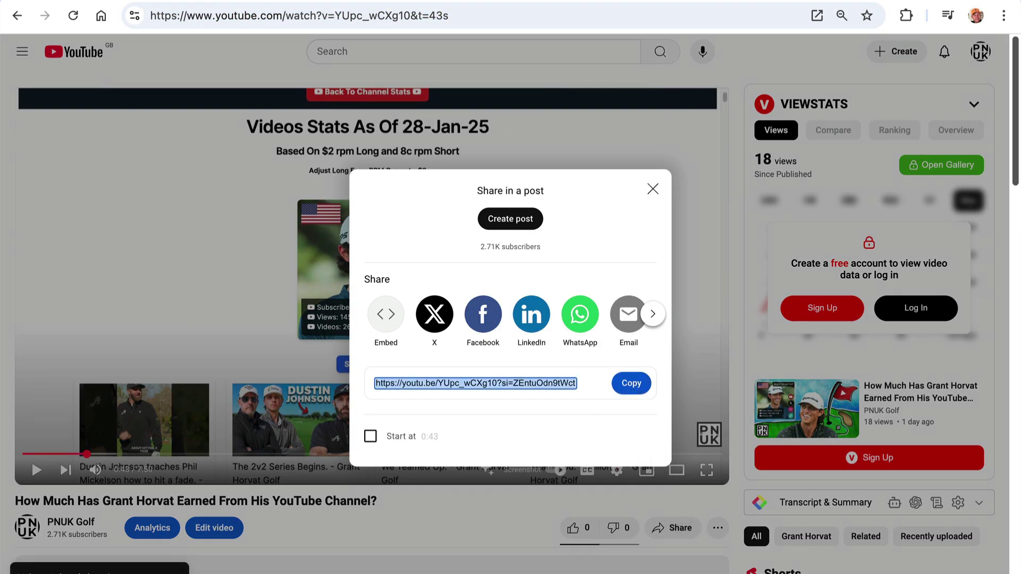
click(295, 2)
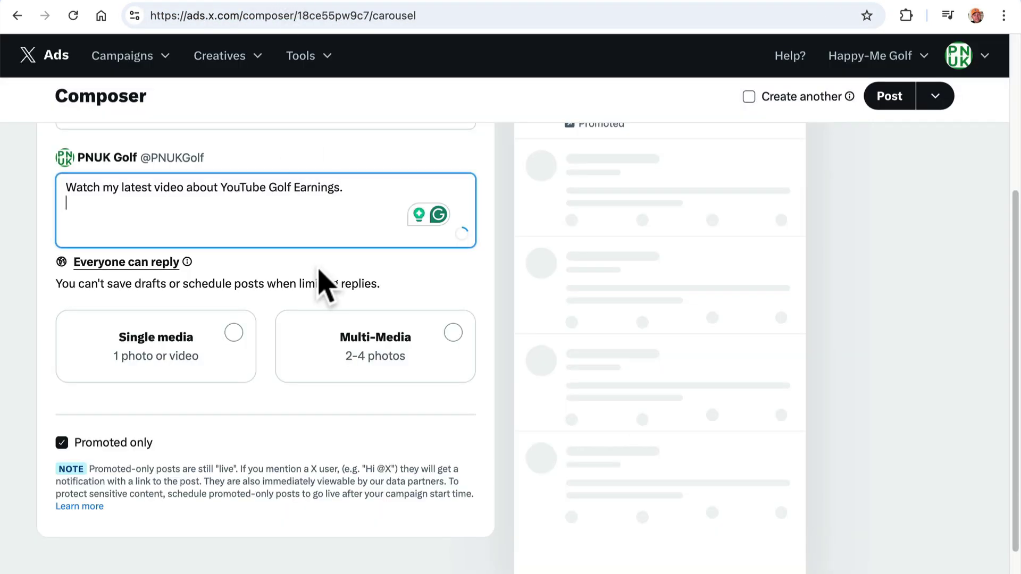
Step: Add 'gran' before YouTube and a second line 'VIdeo:' with the pasted YouTube share link
key(Return)
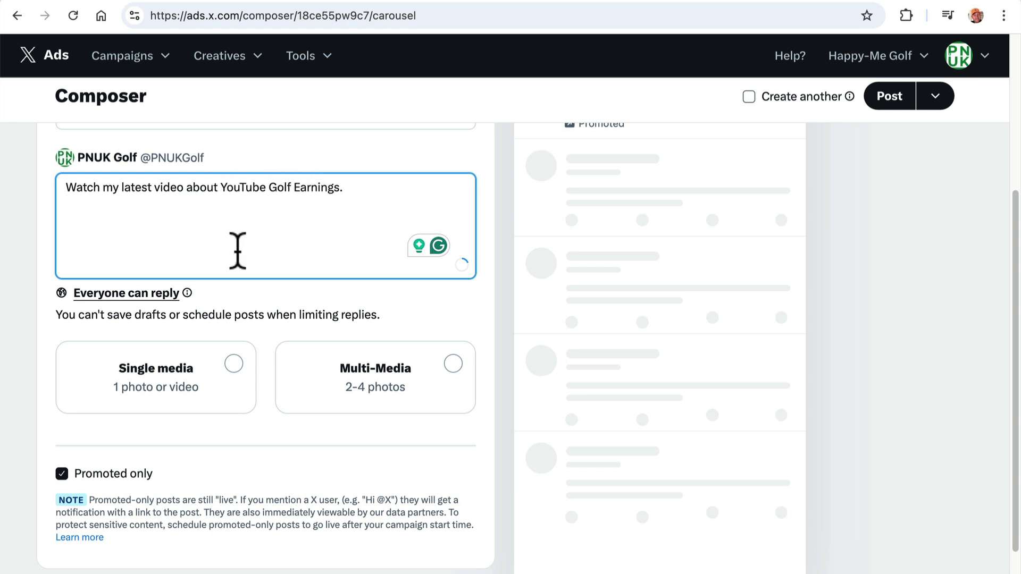
text(gran)
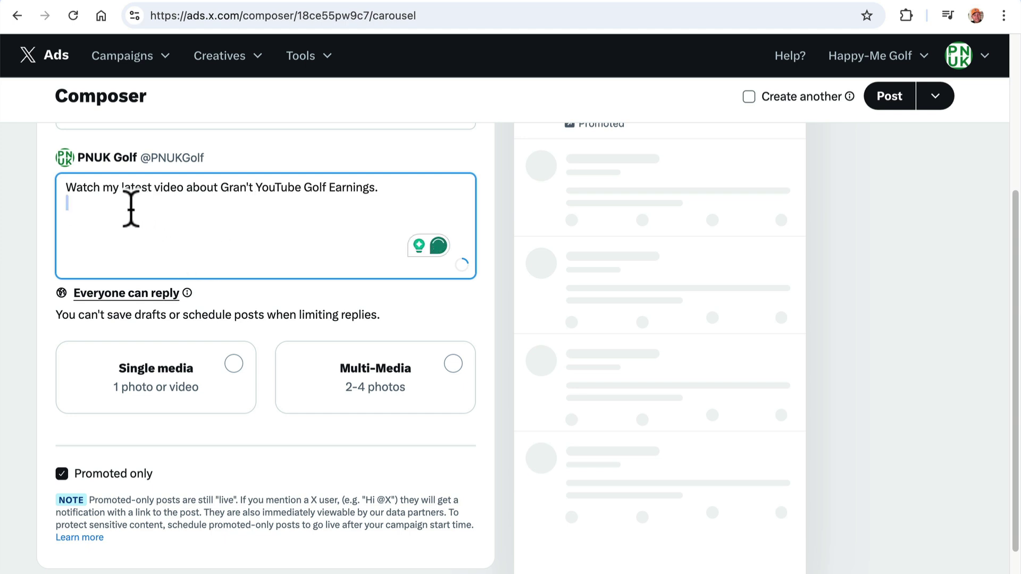
text(VIdeo:)
key(super+v)
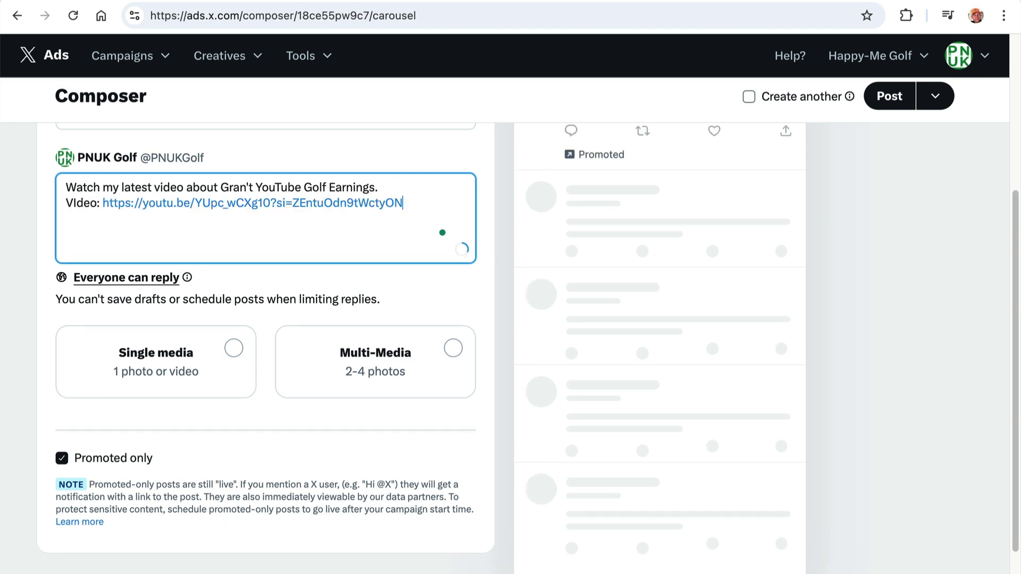
Step: Attach youtube_golf (1).jpg from Downloads as the post's single media image
click(154, 363)
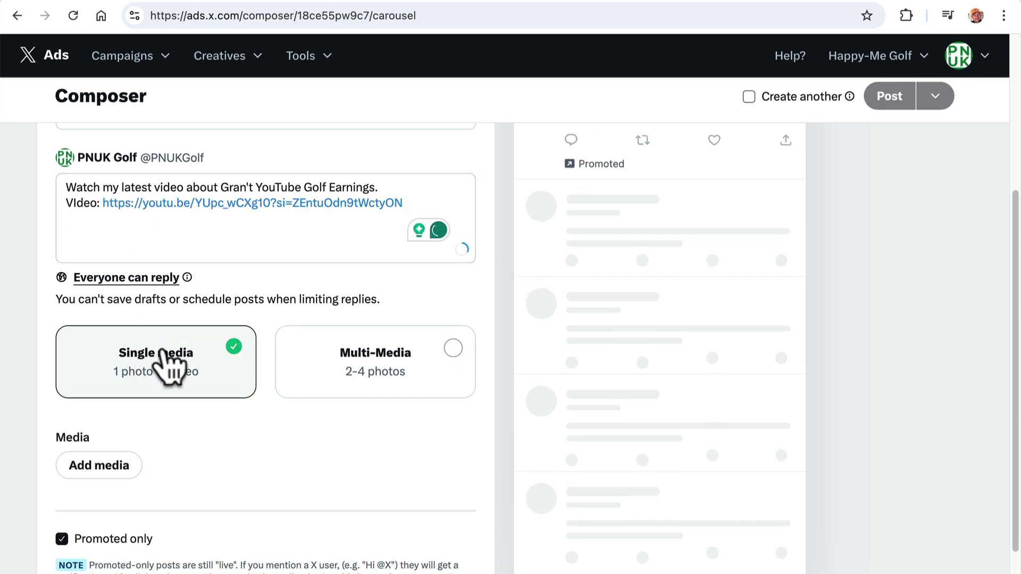
click(126, 467)
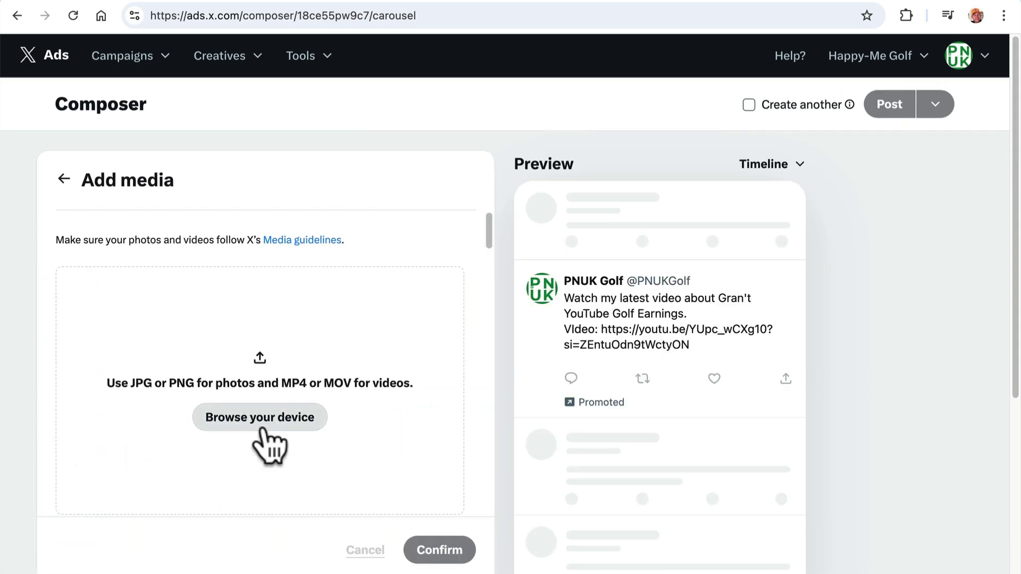
click(265, 426)
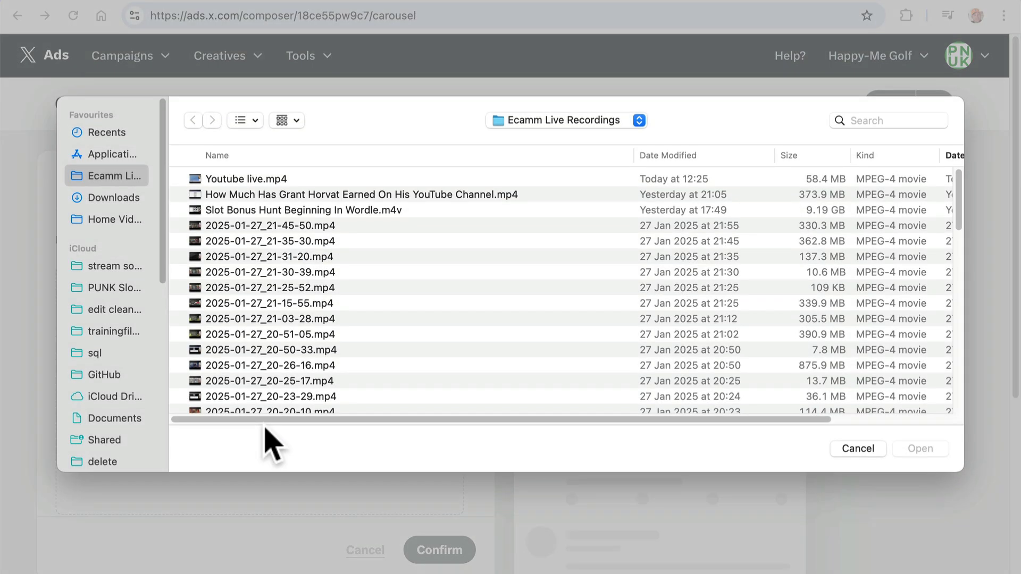
click(131, 198)
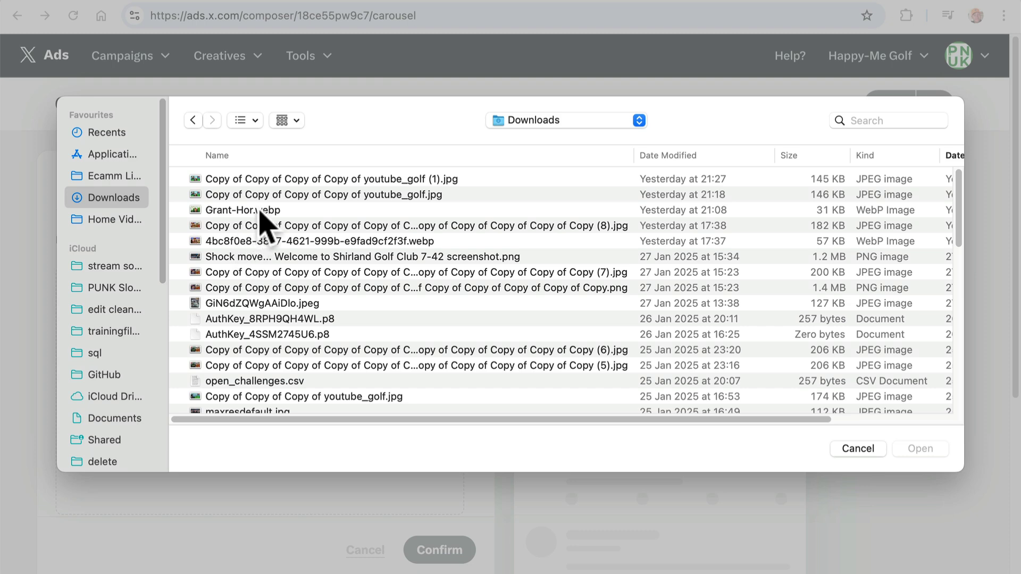
double_click(280, 179)
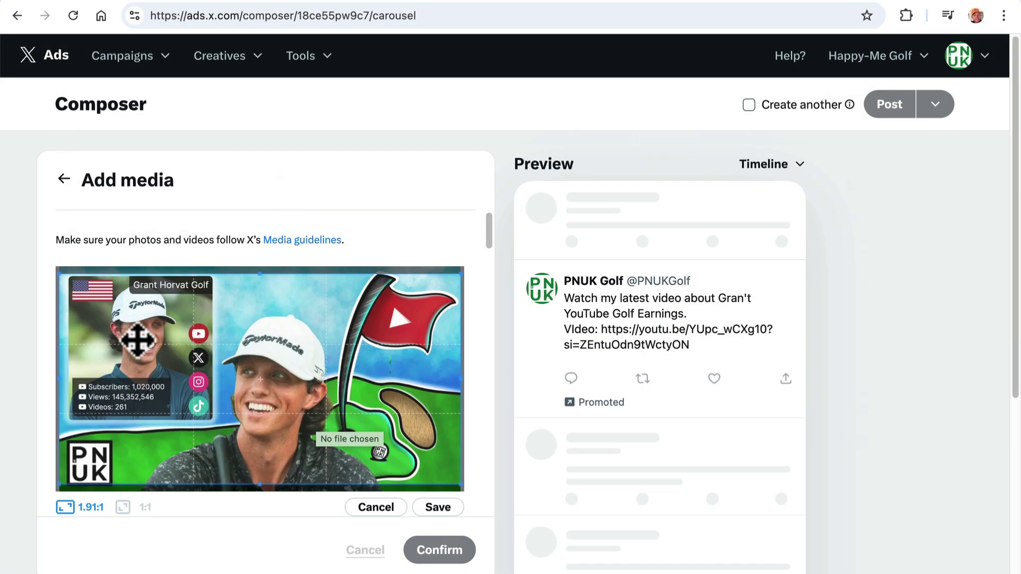
click(431, 508)
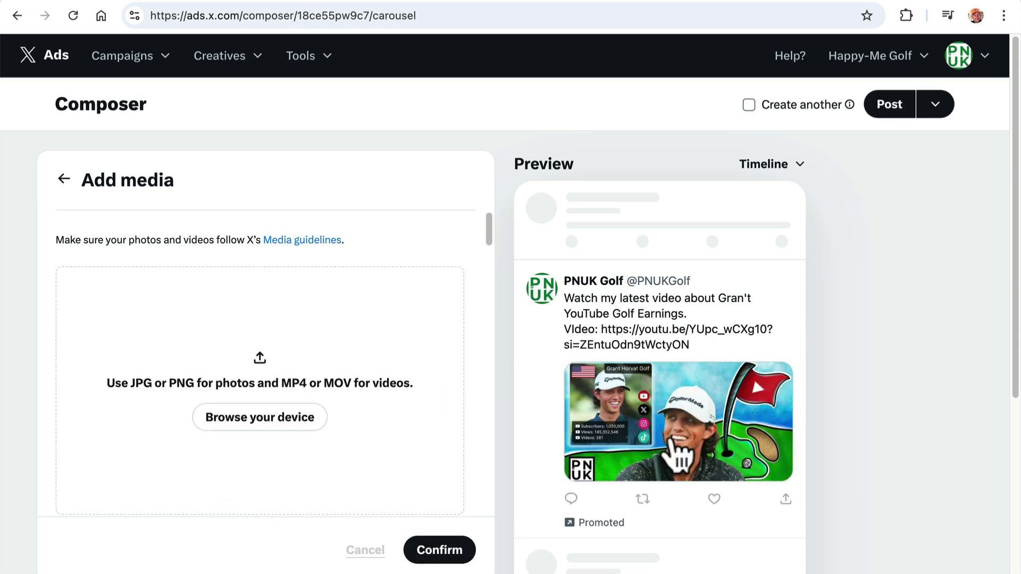
click(442, 551)
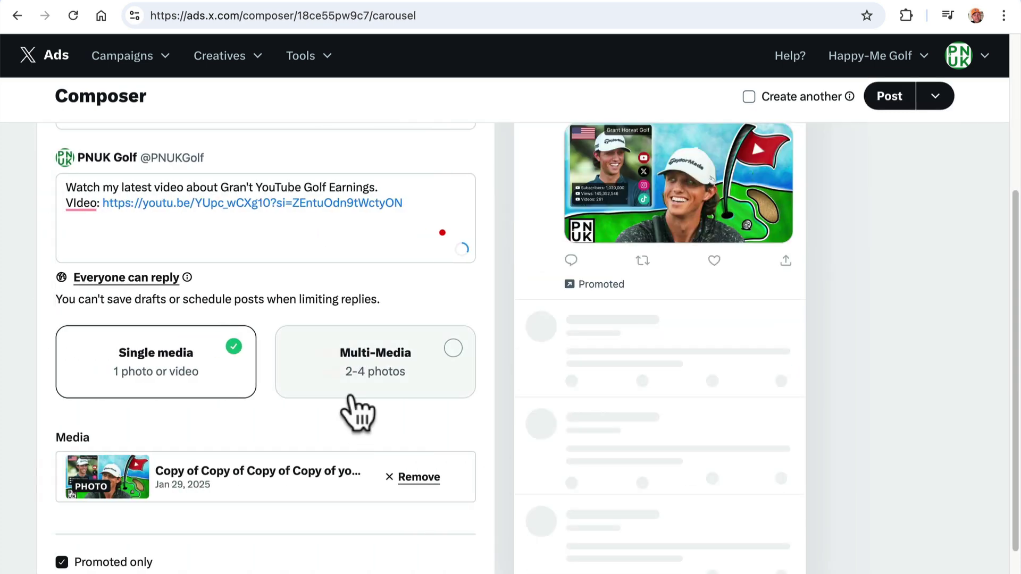
Step: Set the ad destination to Website with the YouTube link as URL and turn off Promoted only
scroll(155, 237, down, 2)
scroll(154, 213, up, 3)
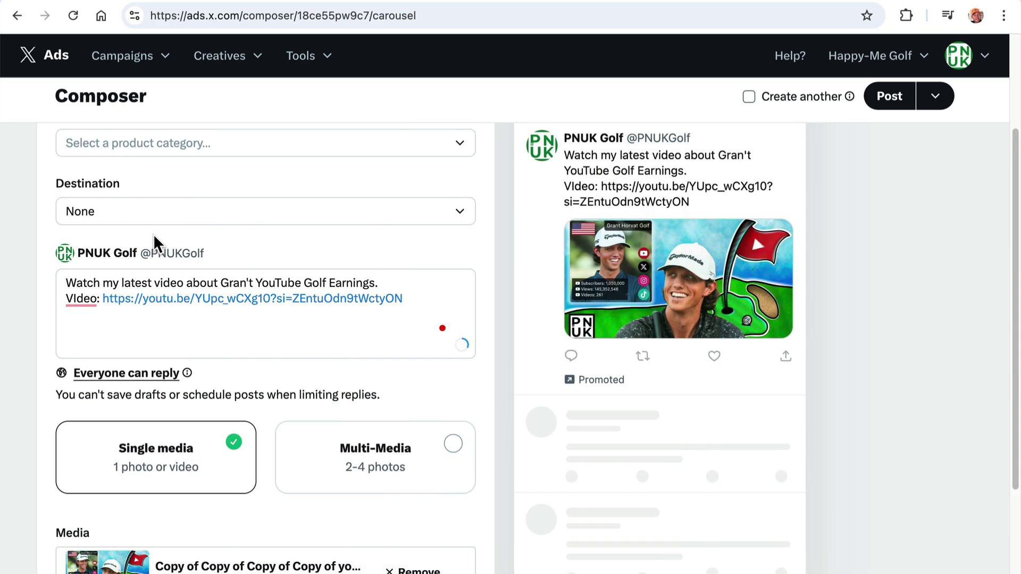
click(170, 215)
click(176, 245)
scroll(181, 340, down, 6)
click(177, 380)
scroll(186, 415, down, 1)
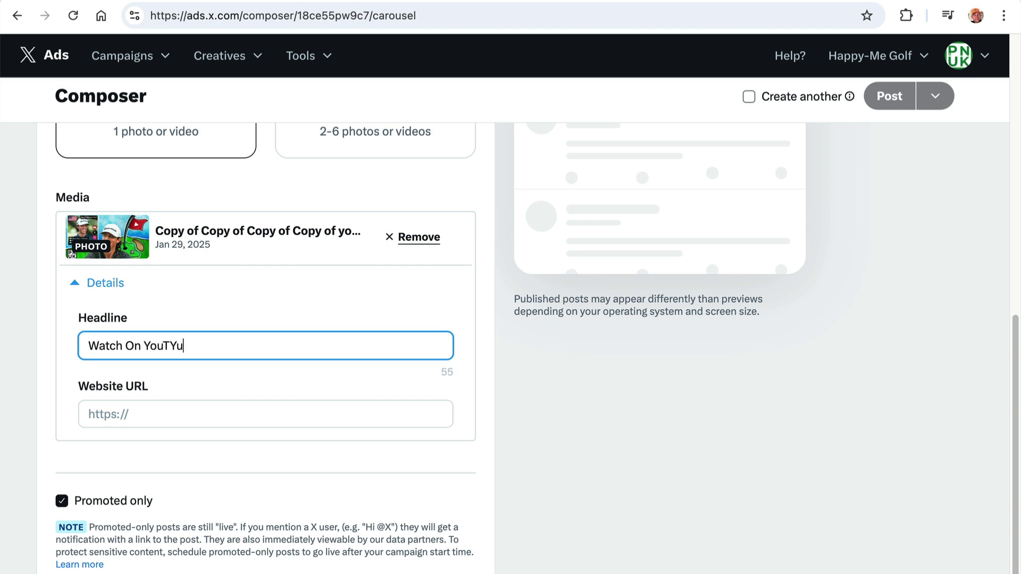
click(169, 410)
key(super+v)
scroll(162, 467, down, 1)
click(99, 488)
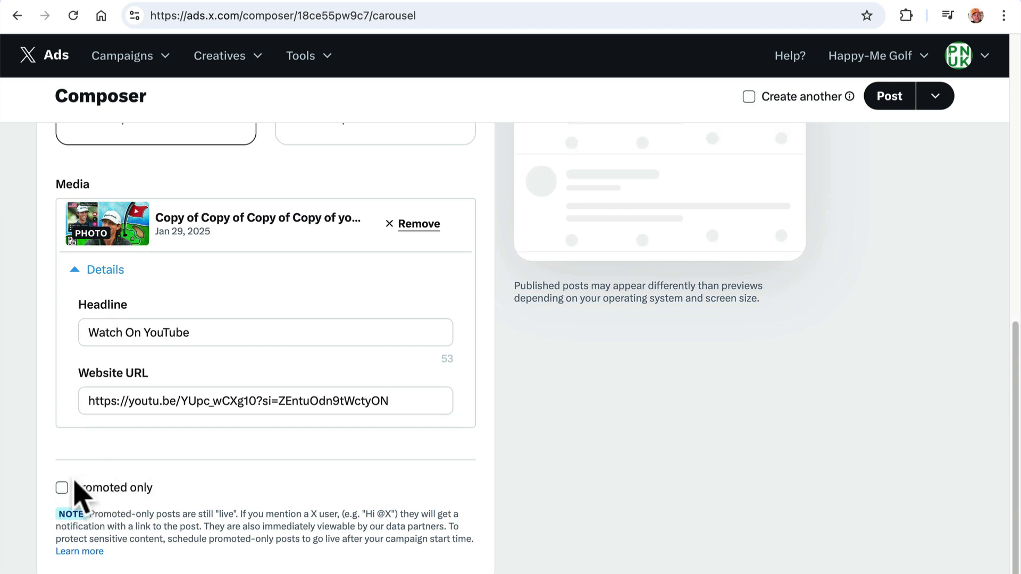
Step: Correct 'Gran't' to 'Grant's' in the post and dismiss the Grammarly spelling card
scroll(235, 458, up, 7)
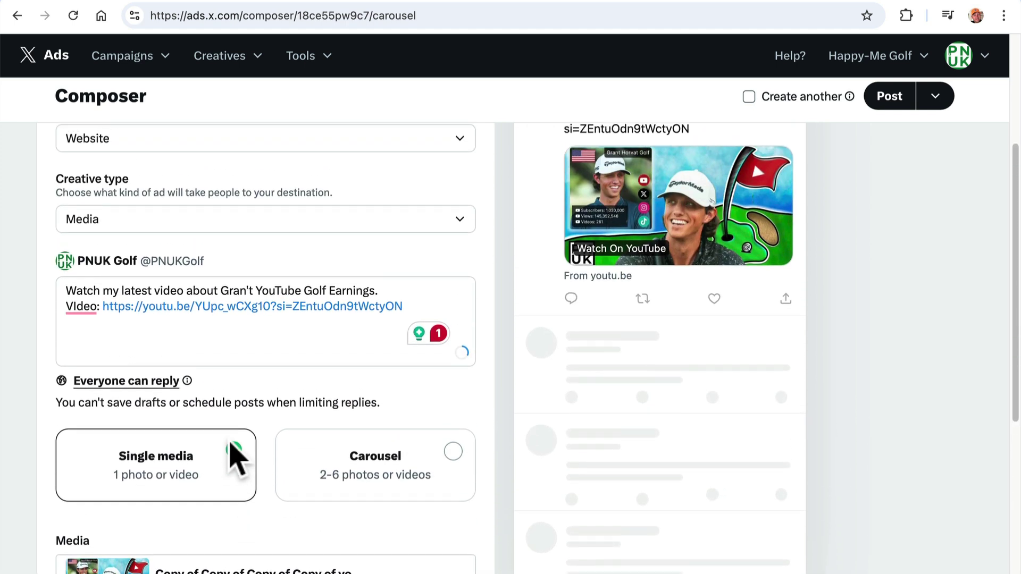
scroll(234, 463, up, 3)
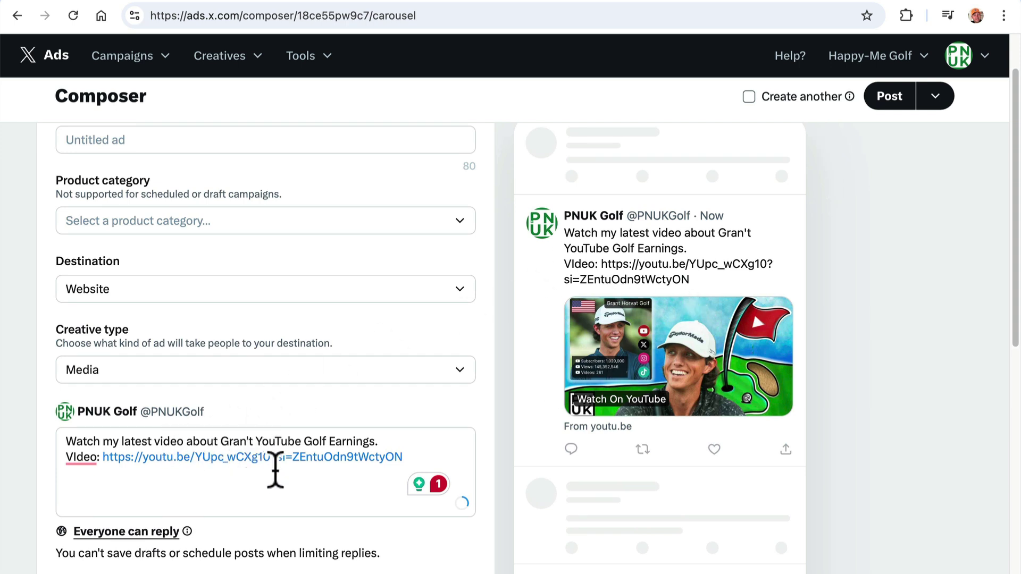
click(249, 437)
key(BackSpace)
text('s)
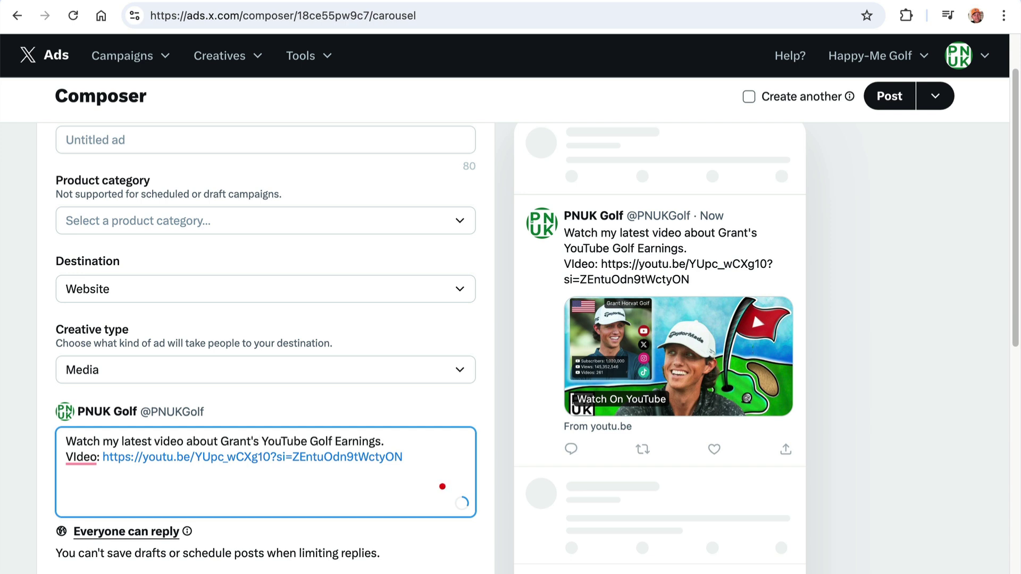
mouse_move(90, 458)
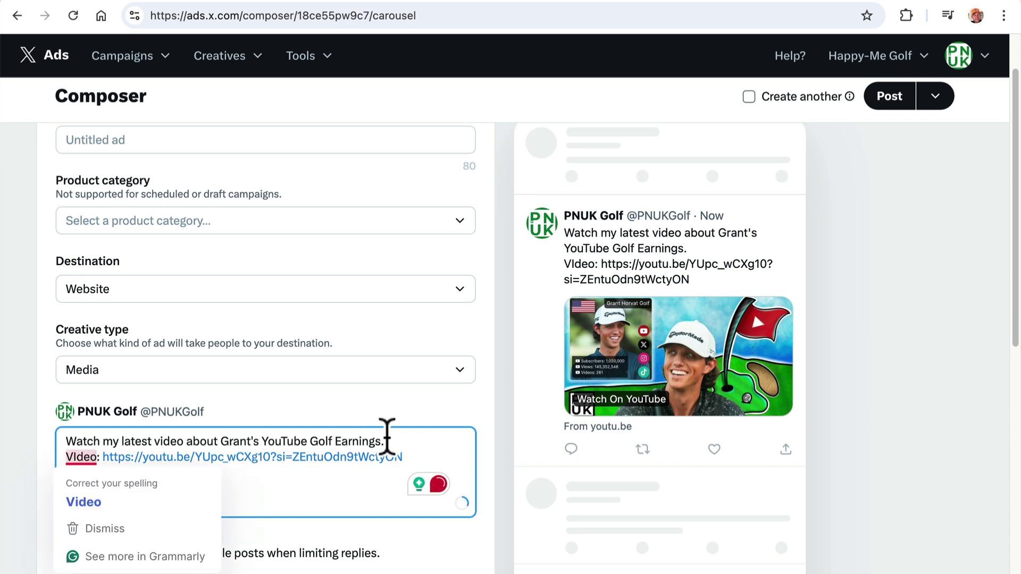
click(395, 439)
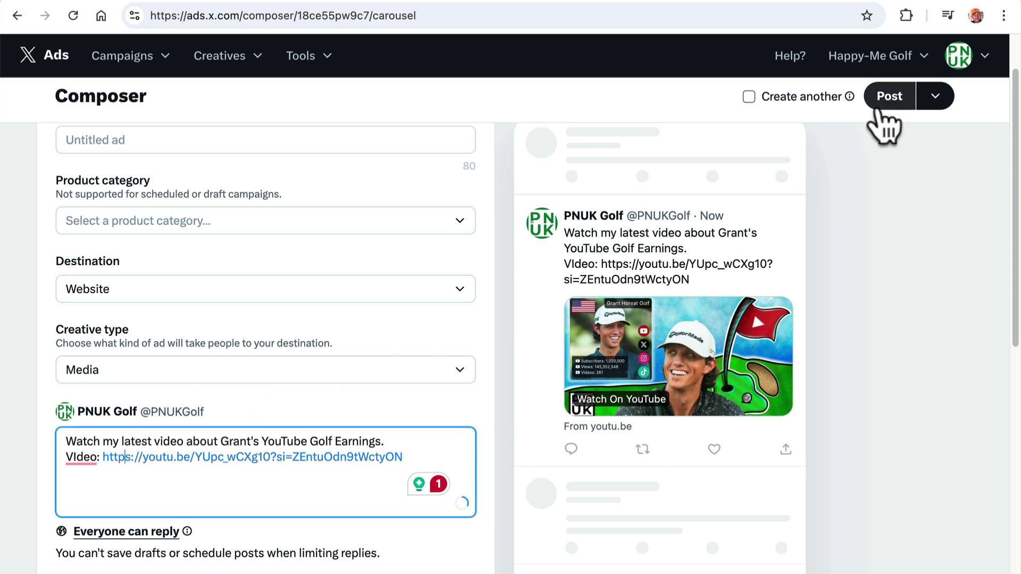
Step: Publish the Grant's YouTube Golf Earnings post, open it and follow its youtu.be link
click(880, 104)
click(835, 85)
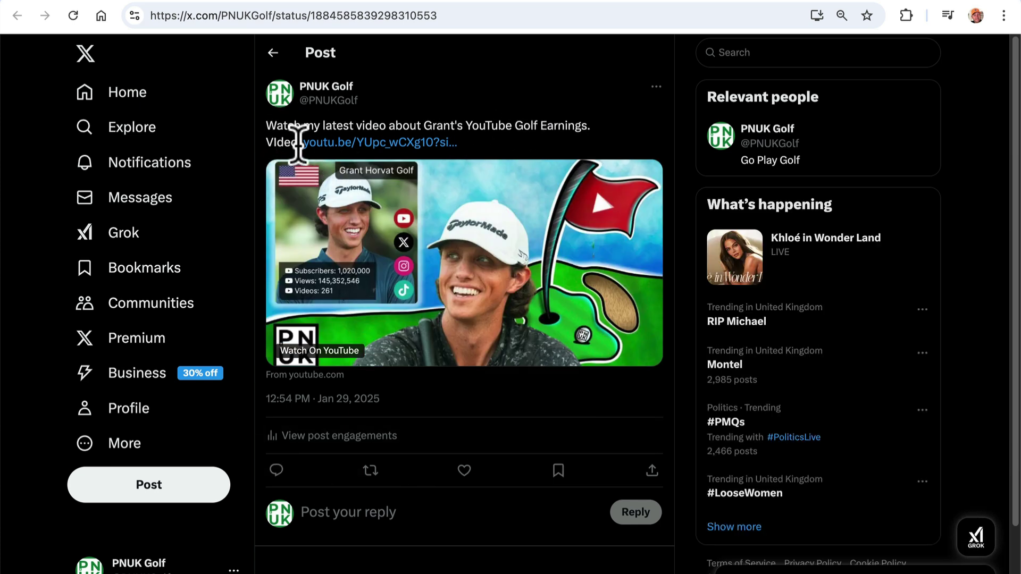
click(348, 144)
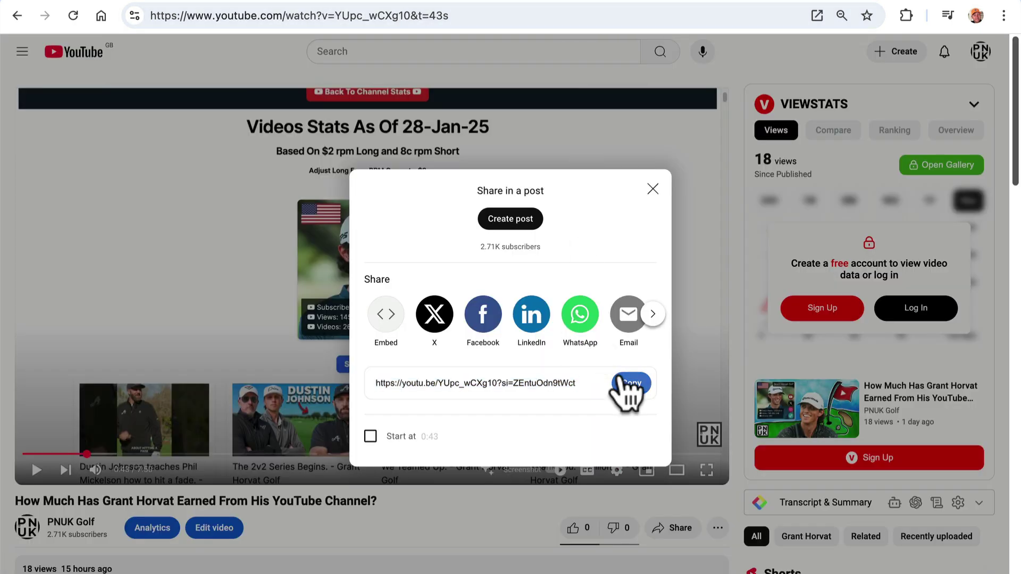
Step: Copy the video's share link and post 'Latest Video' with that link on X
click(626, 382)
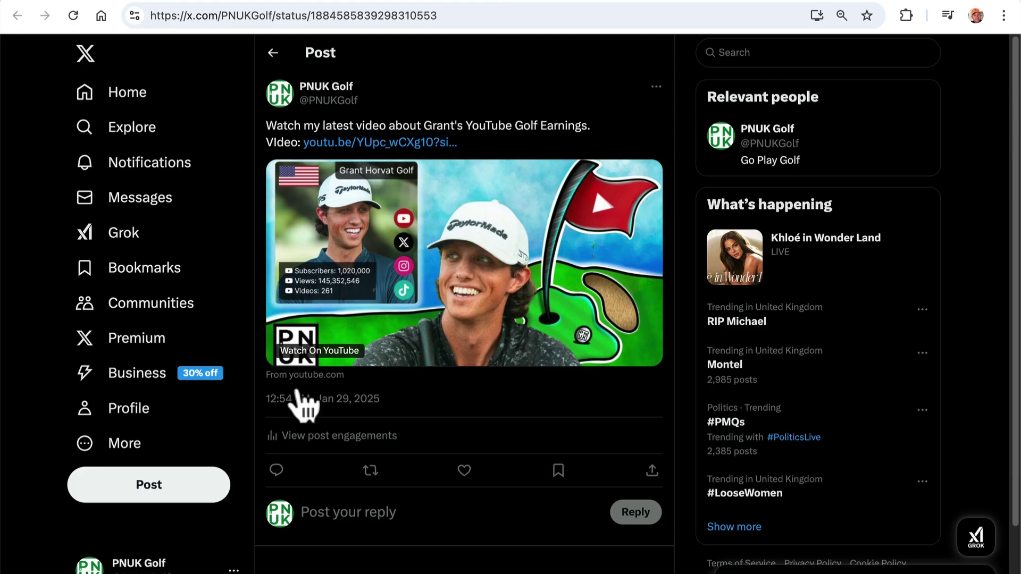
click(174, 495)
key(ctrl+v)
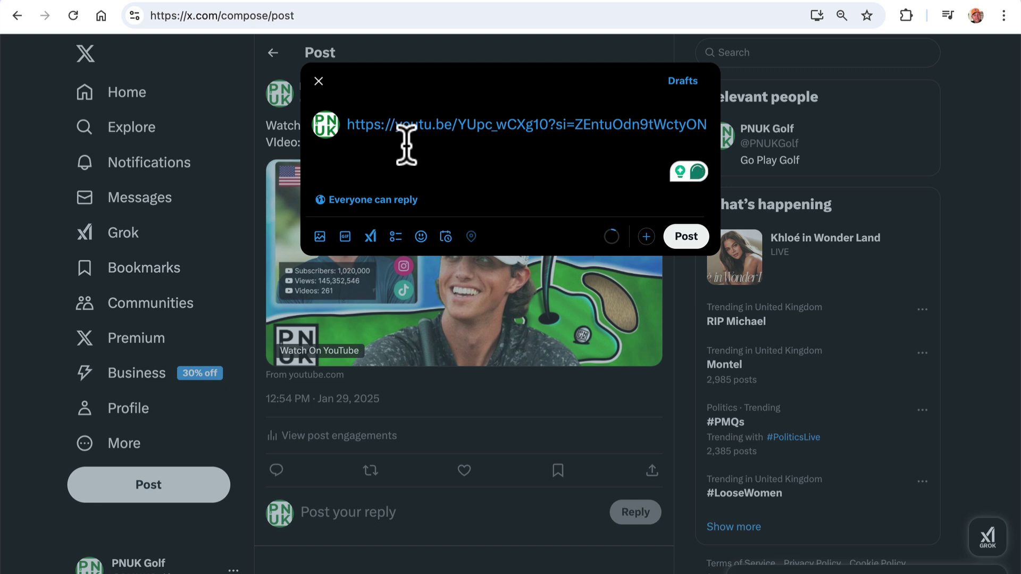
click(349, 136)
key(Return)
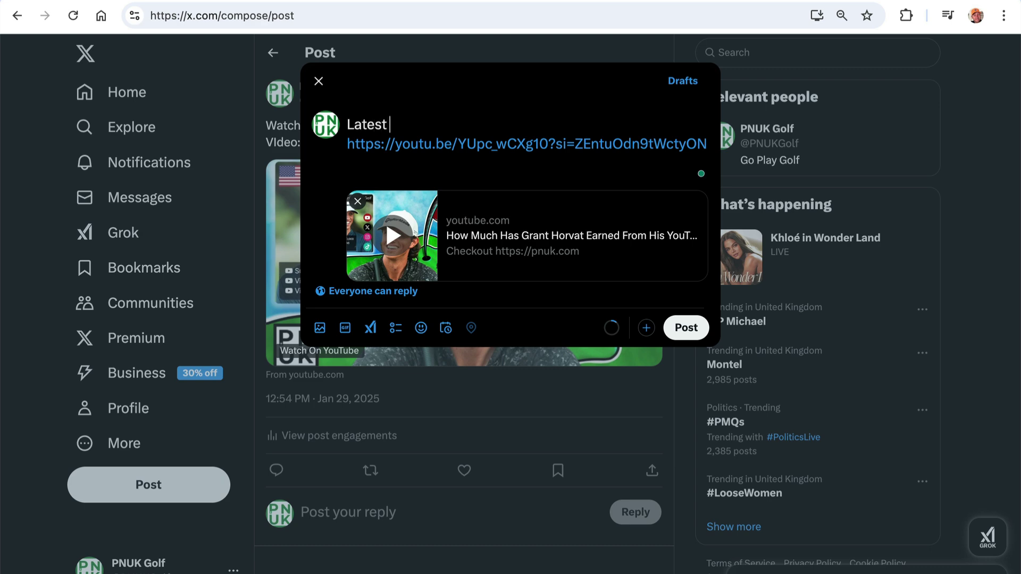
click(689, 327)
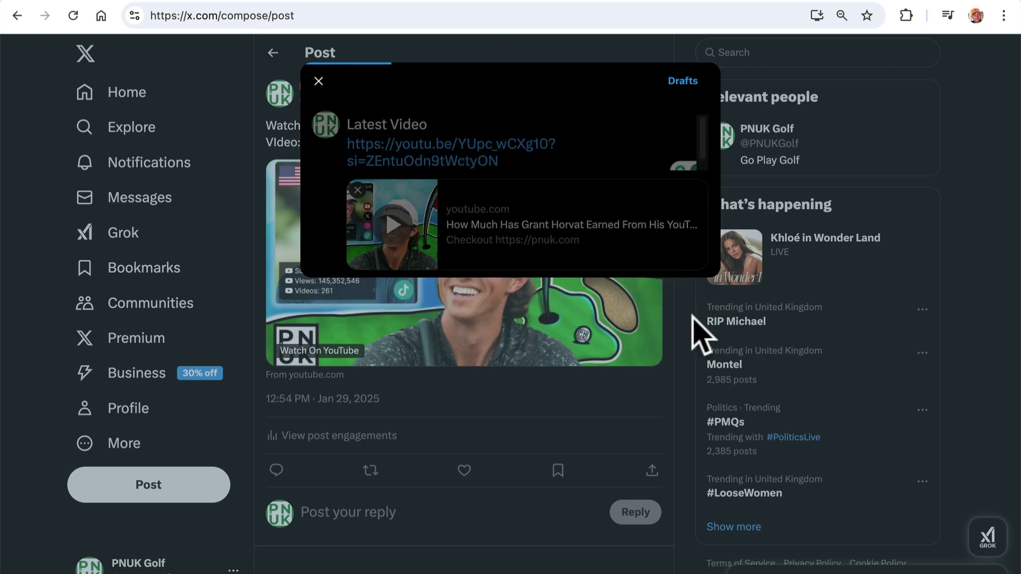
Step: Check the Latest Video post on the PNUK Golf profile and type 'jimyy blades ramble' in Search
click(184, 412)
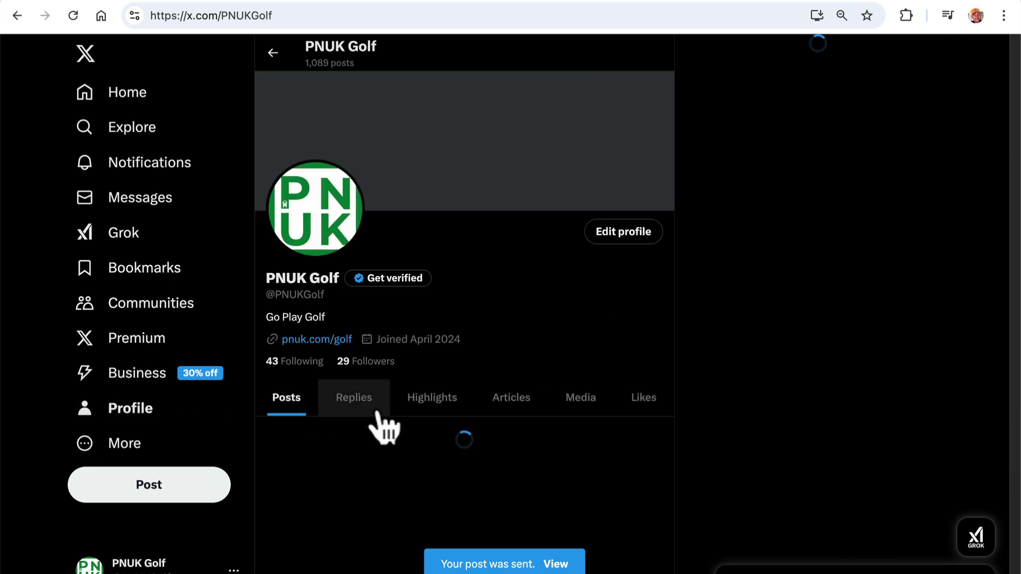
scroll(380, 423, down, 5)
scroll(379, 417, down, 2)
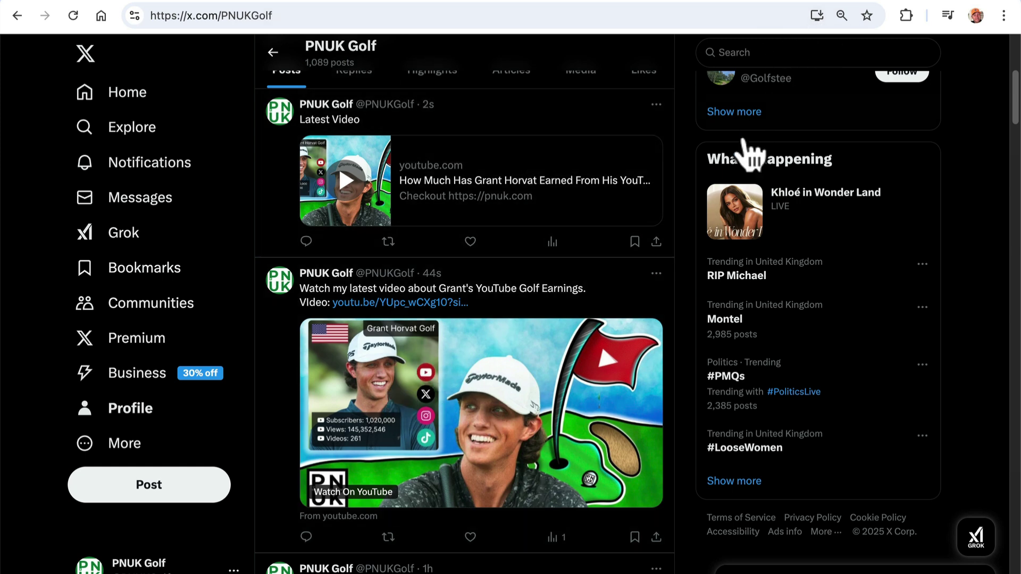
scroll(742, 147, up, 4)
click(746, 56)
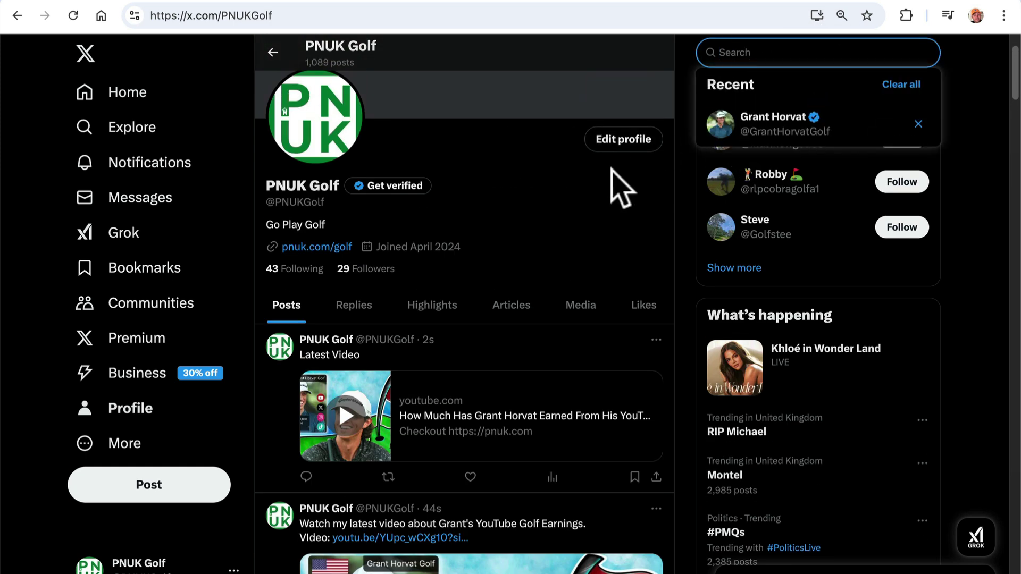
text(jimyy blades r)
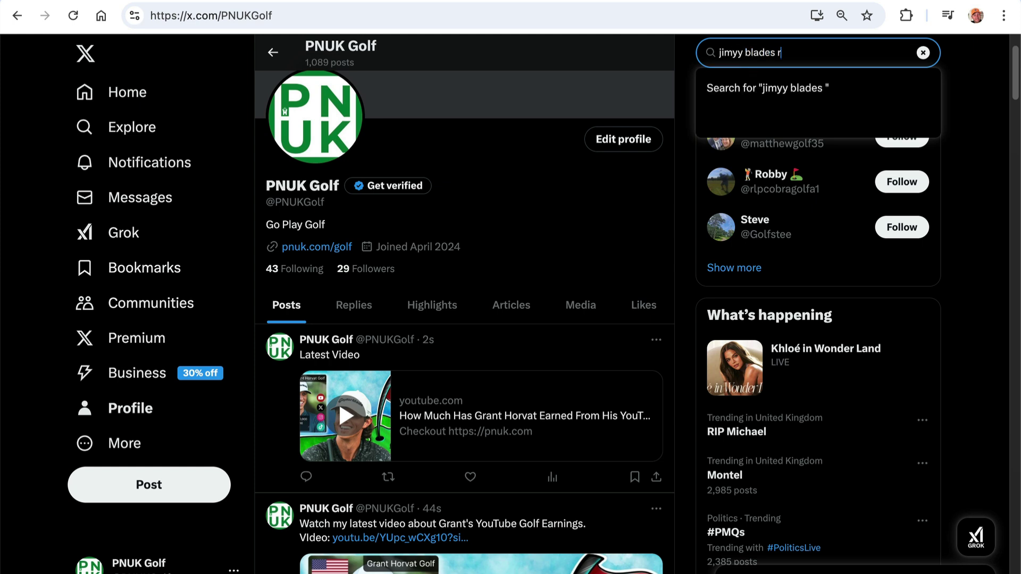
text(amble)
Step: Run the 'jimyy blades ramble' search, view the top post's thumbnail three times, then return to PNUK Golf
key(Return)
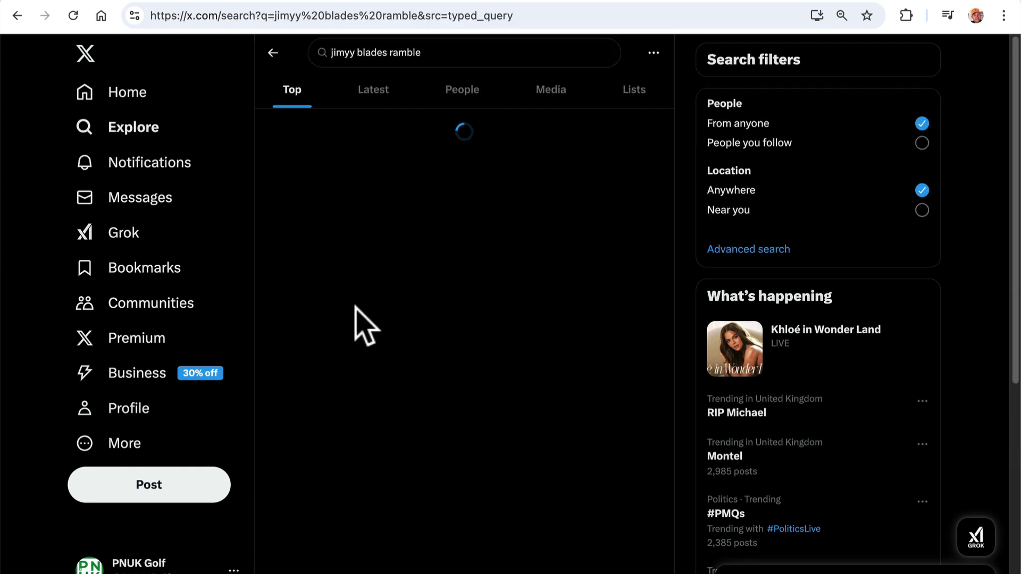
scroll(353, 285, down, 6)
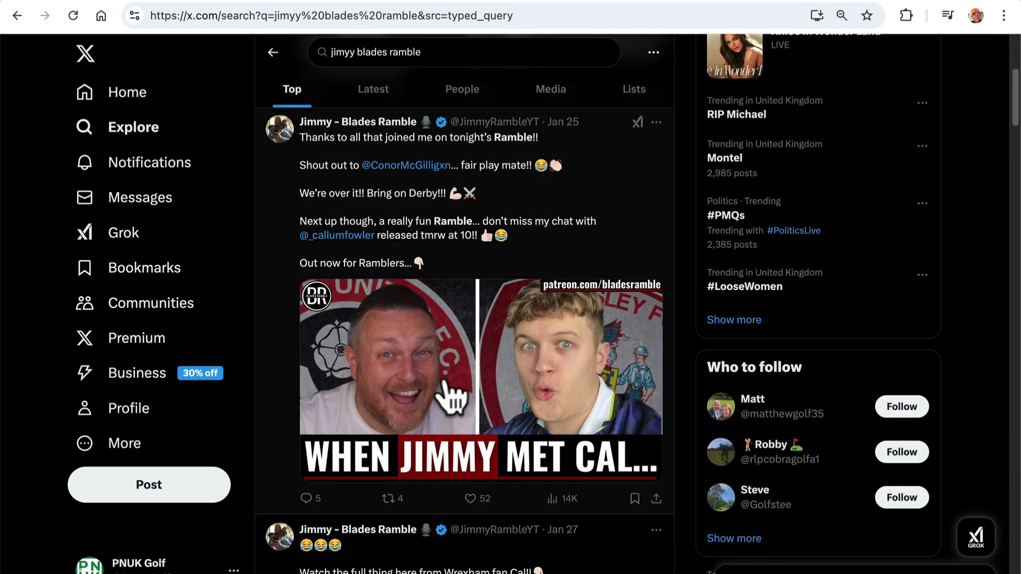
click(422, 410)
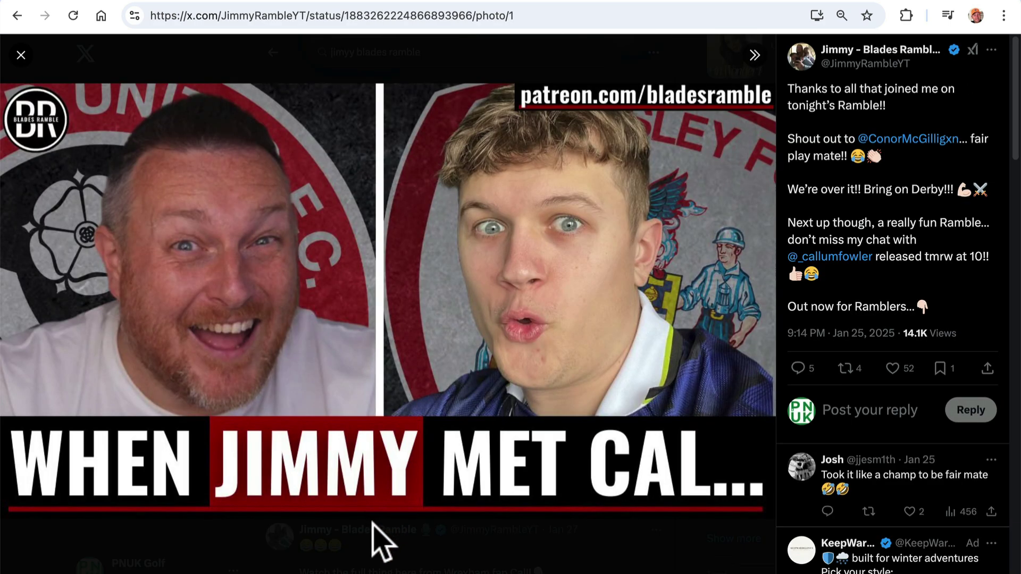
click(373, 523)
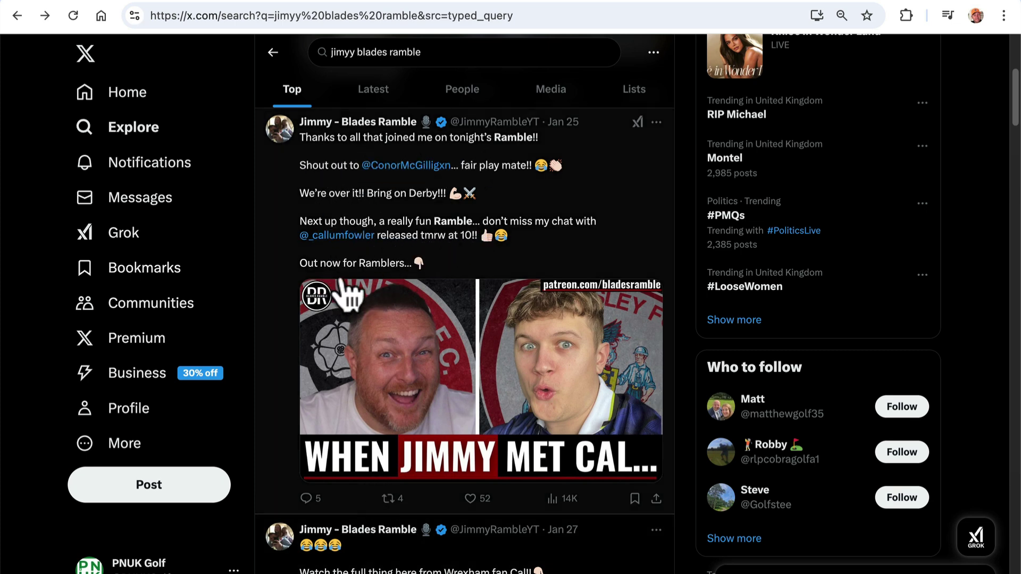
click(400, 398)
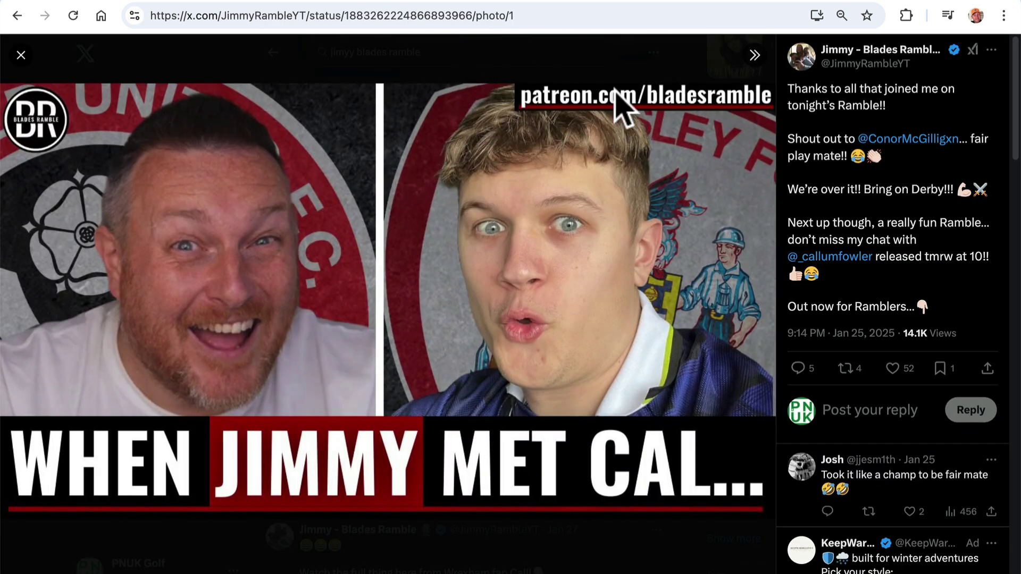
click(540, 57)
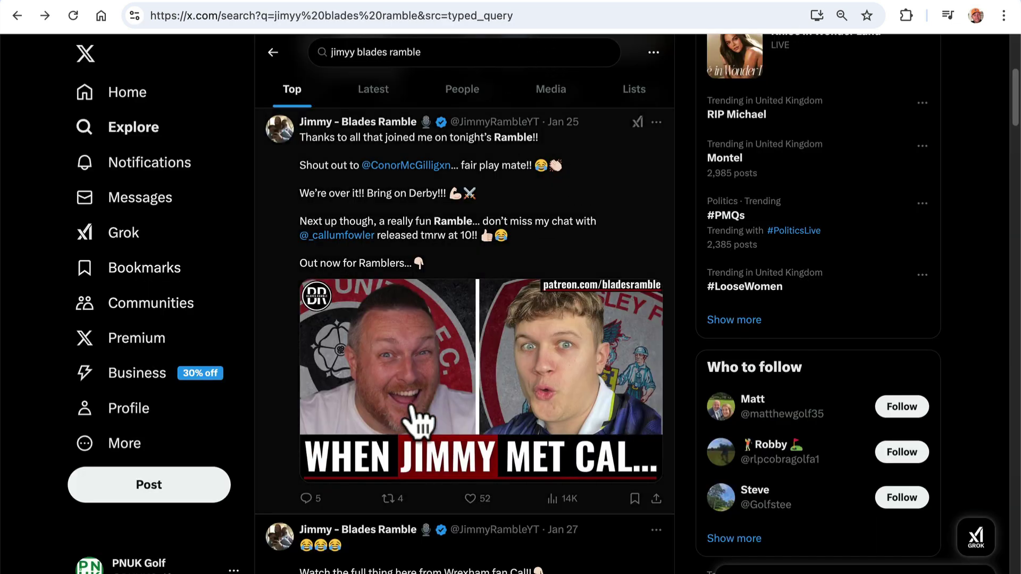
click(442, 384)
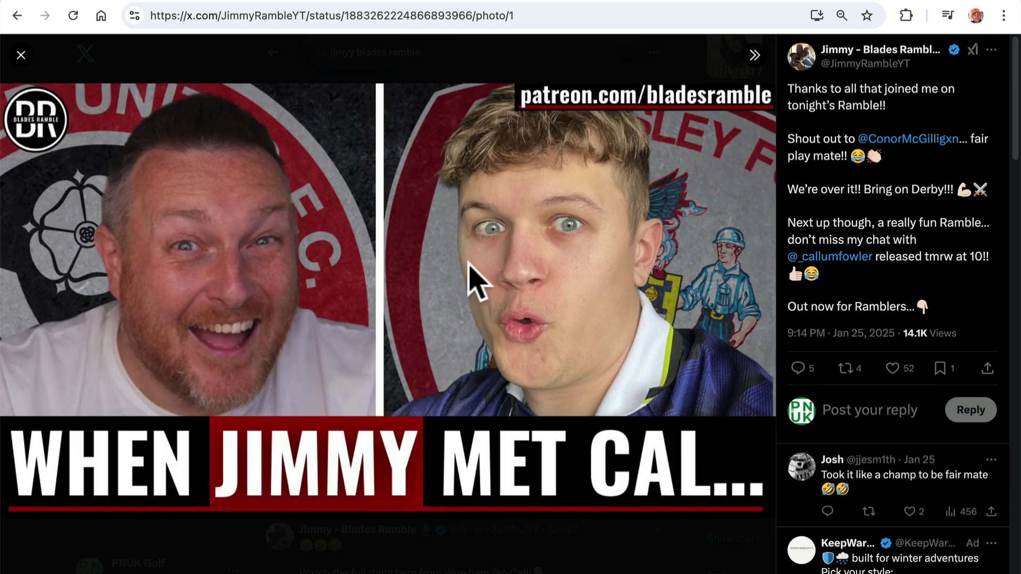
click(319, 64)
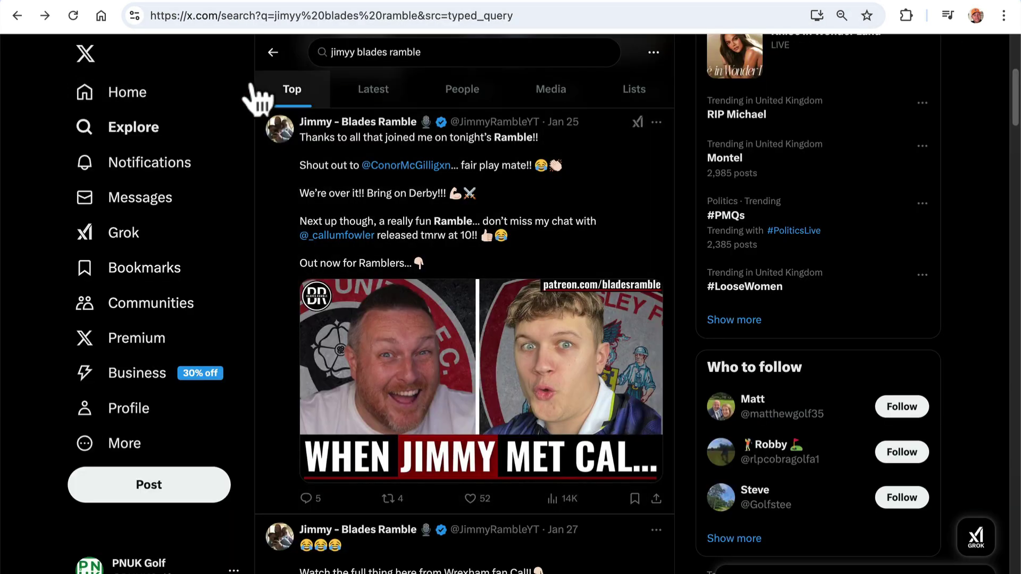
click(166, 416)
Step: Delete the Latest Video post from the PNUK Golf profile
scroll(392, 440, down, 6)
scroll(580, 255, up, 2)
click(656, 149)
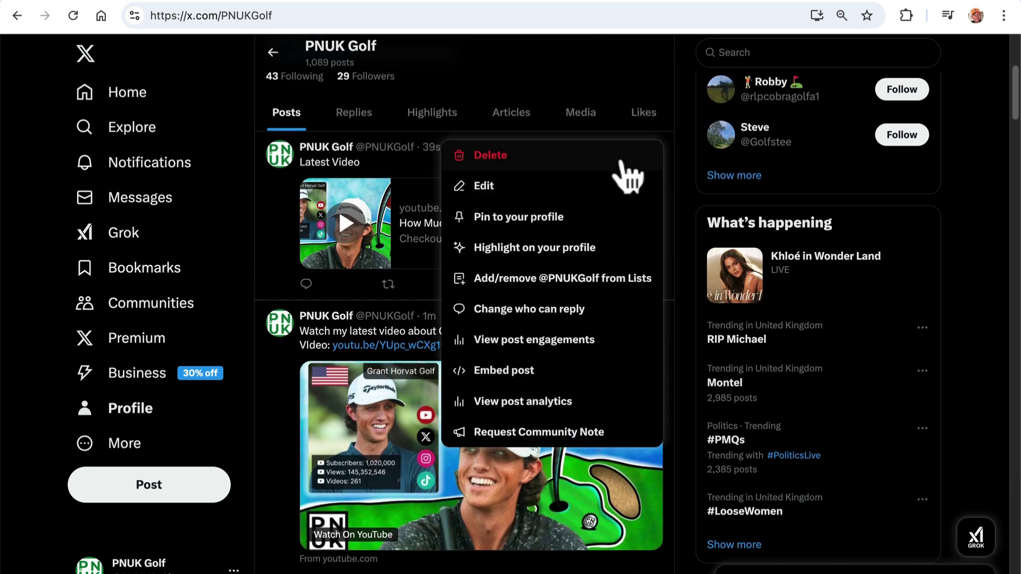
click(608, 161)
click(538, 346)
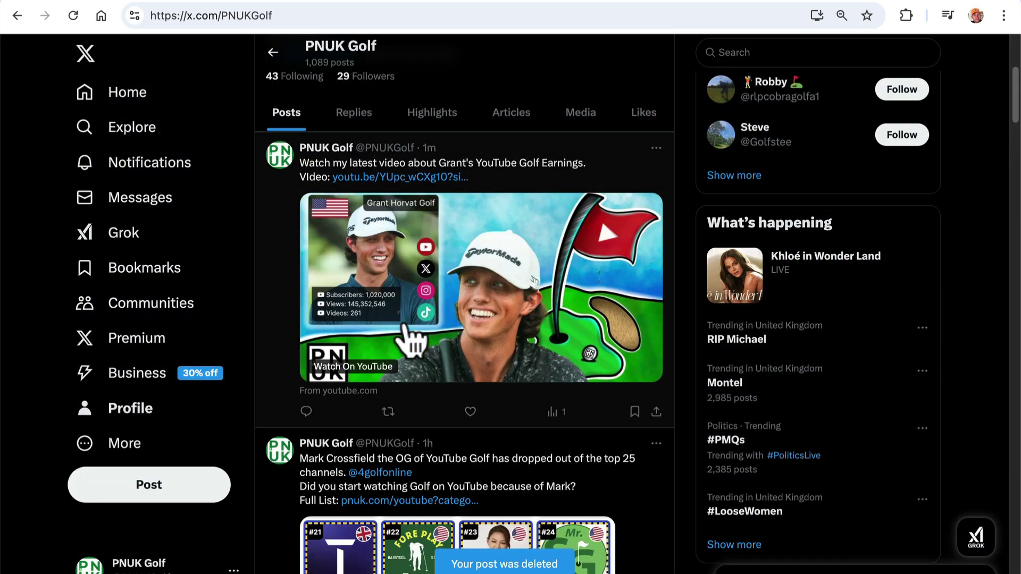
Step: Open X Ads from the More menu, pick the Simple campaign objective, and view the account's billing options
click(163, 451)
click(178, 326)
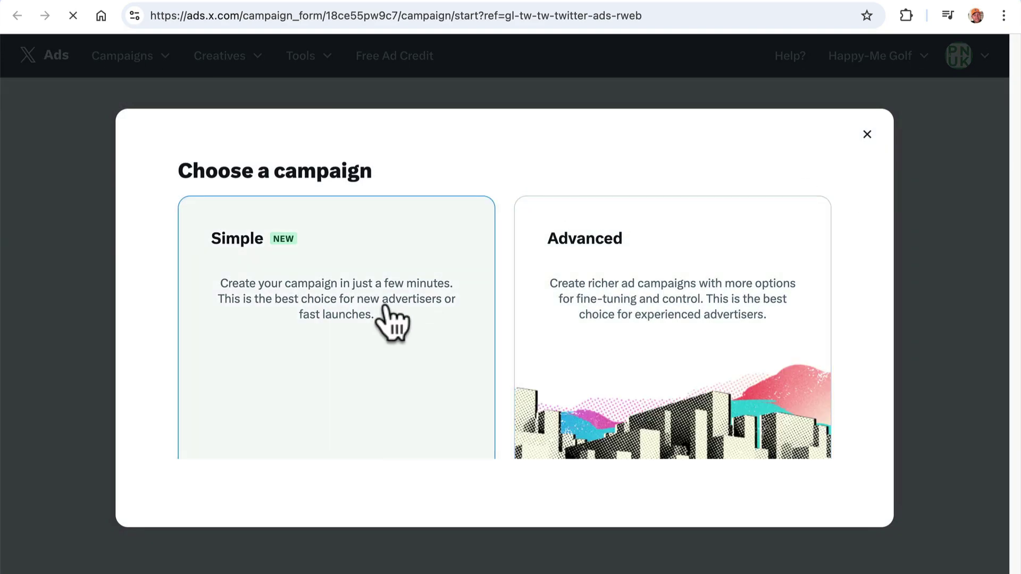
click(385, 309)
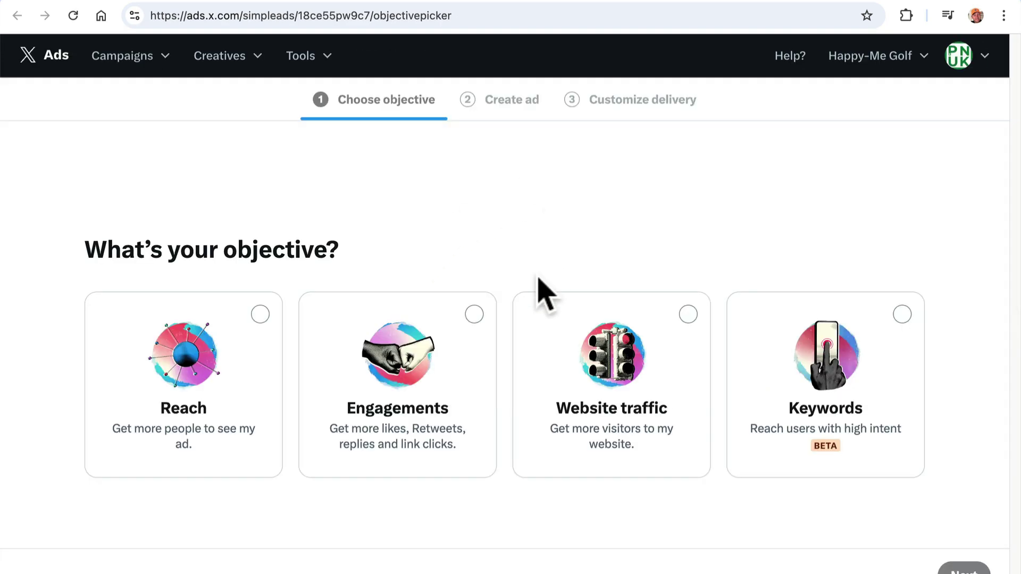
click(894, 62)
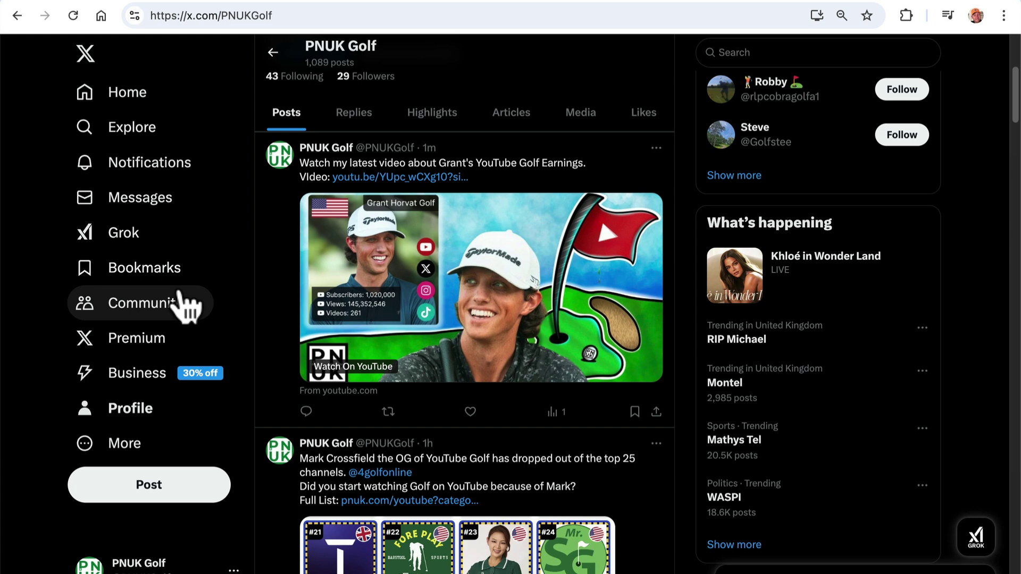
Step: Go to pnuk.com and open the MrBeast channel card to reach mrbeast.pnuk.com
click(244, 21)
text(pnuk)
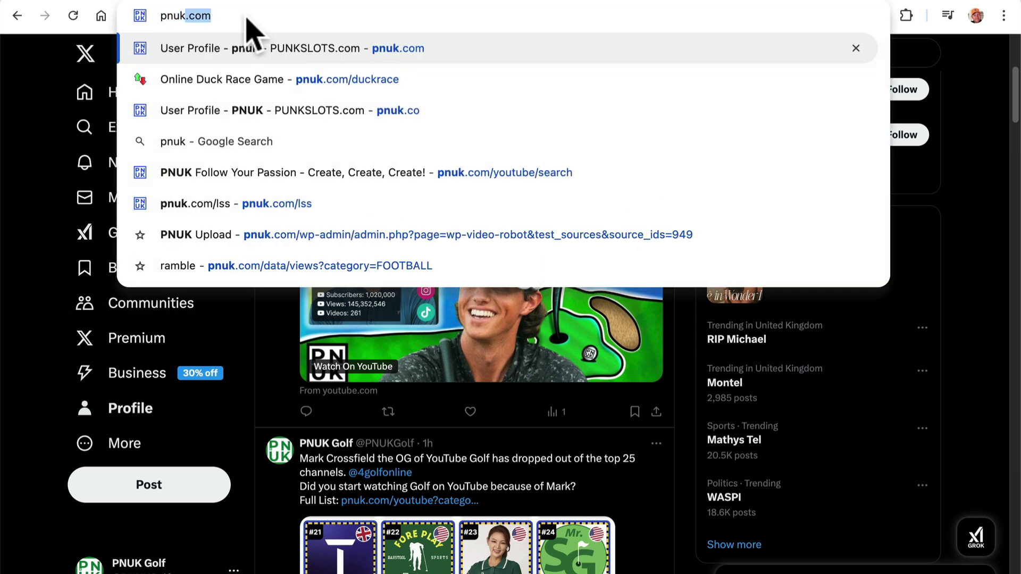
key(Return)
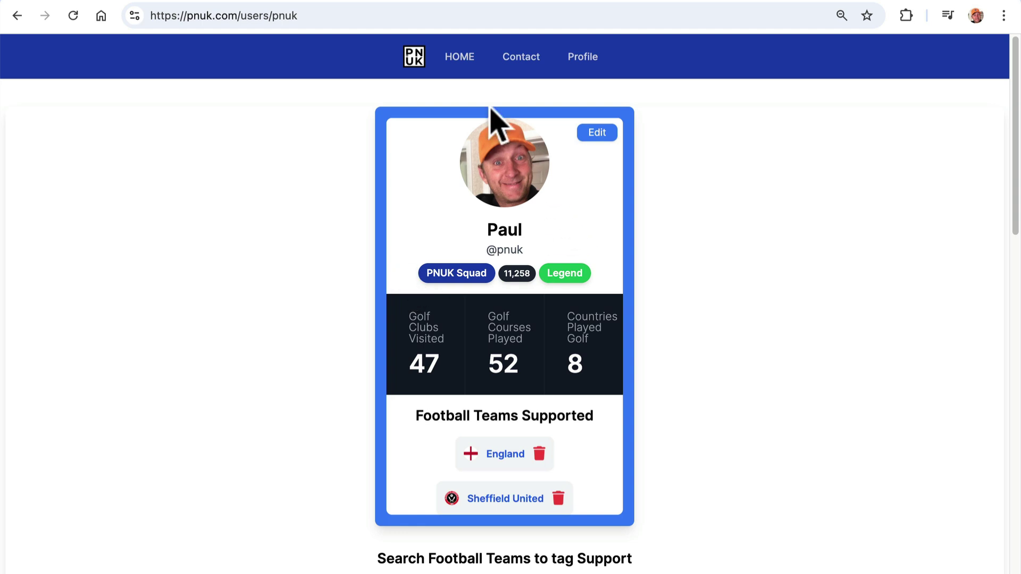
click(459, 60)
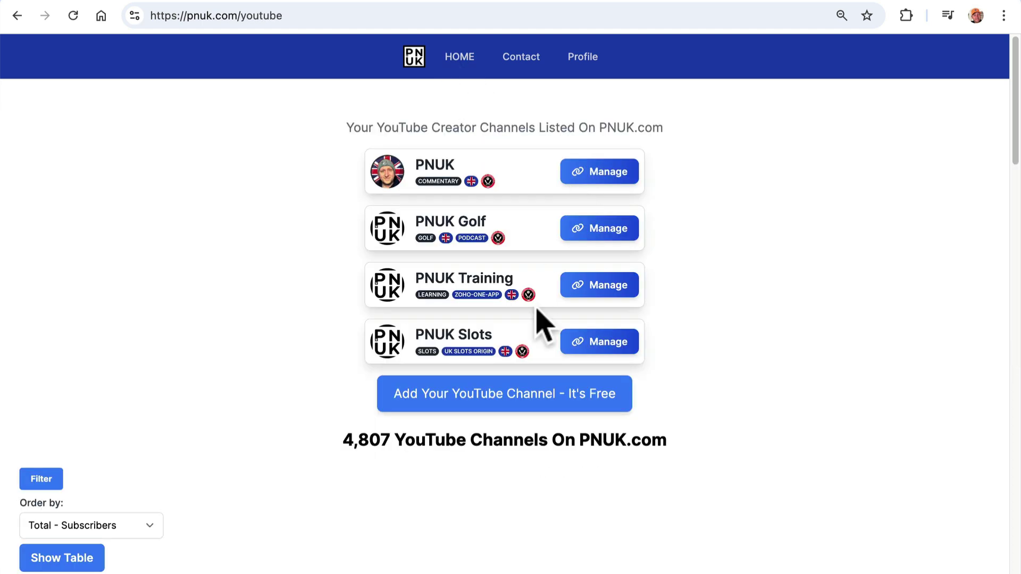
scroll(542, 324, down, 2)
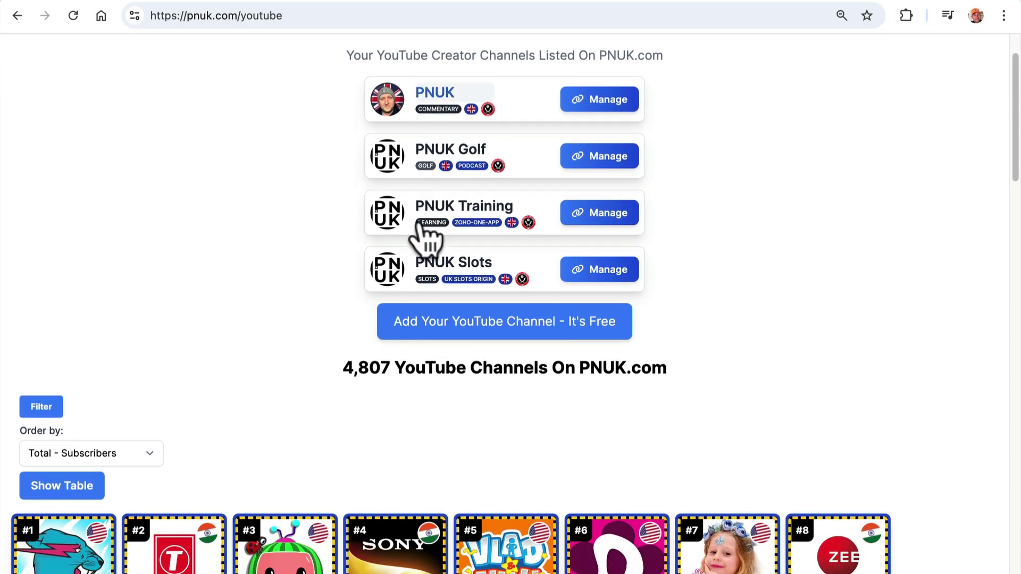
scroll(422, 372, down, 4)
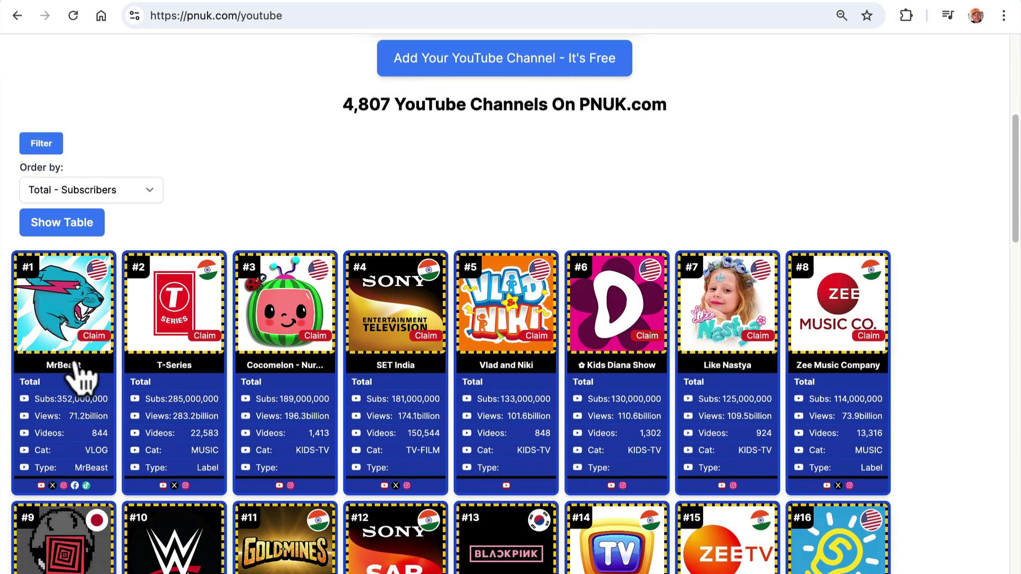
click(60, 334)
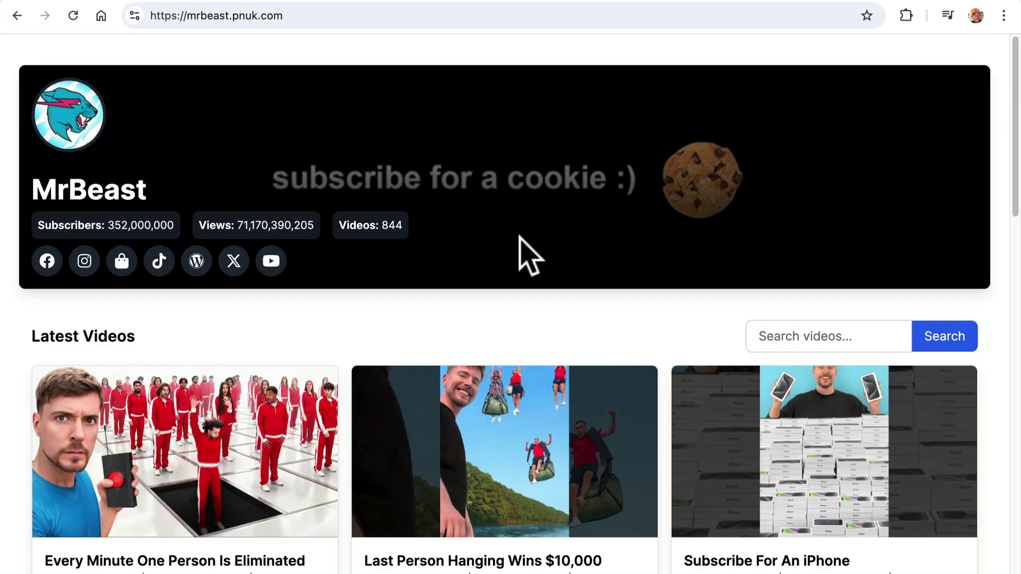
Step: Load the Blades Ramble site at bladesramble.com from the address bar
right_click(521, 237)
click(354, 18)
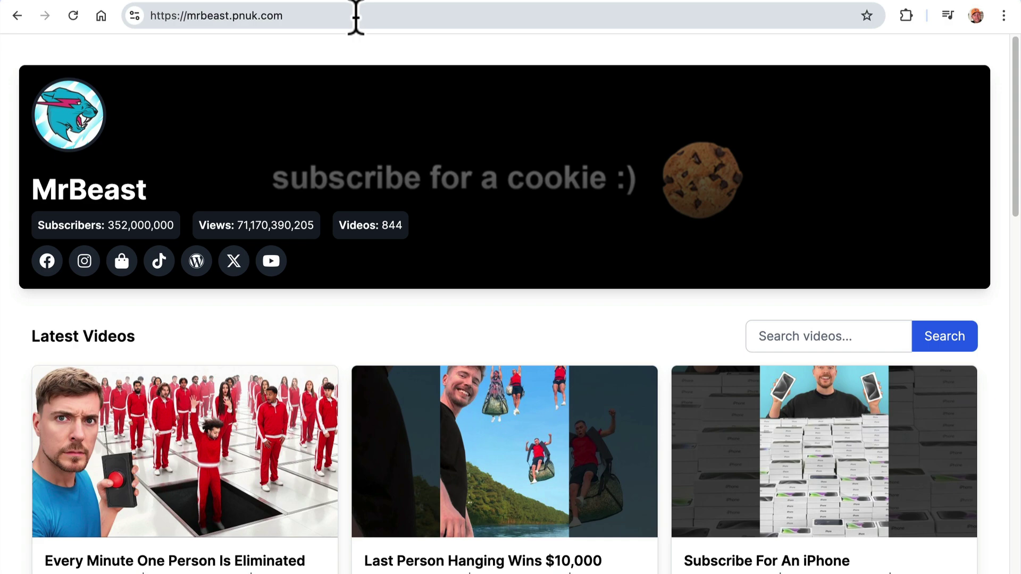
click(356, 16)
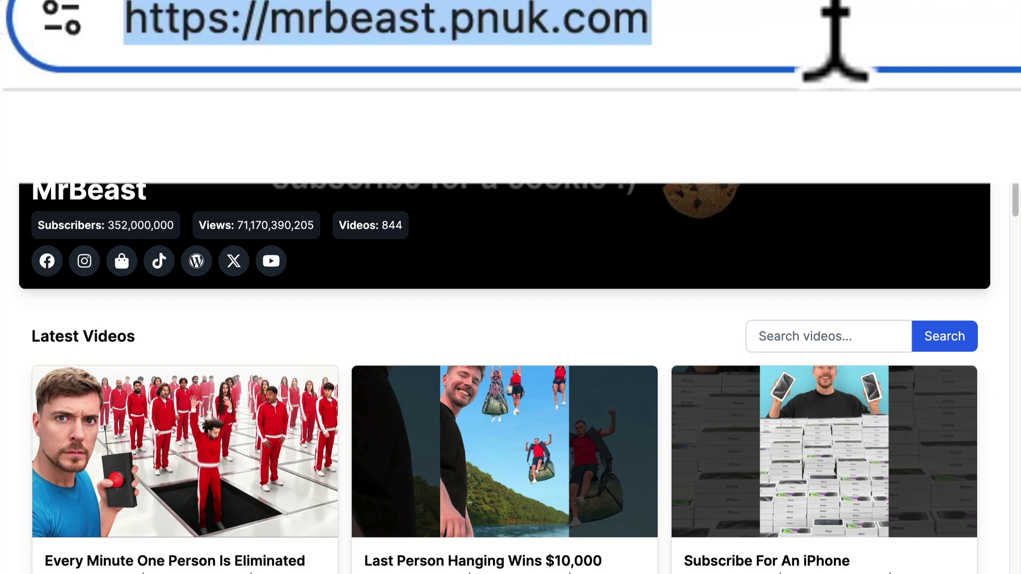
text(blades)
key(Return)
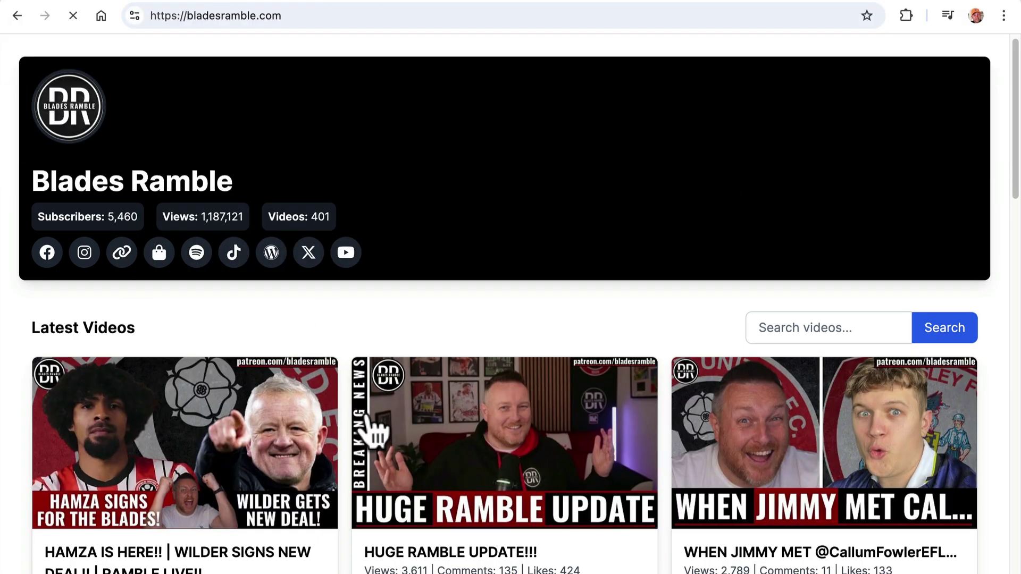
Step: Visit the ActionCoach Sheffield and VMB Autocenter brand links, then return to Blades Ramble
scroll(375, 431, down, 3)
drag(364, 408, 473, 442)
right_click(362, 421)
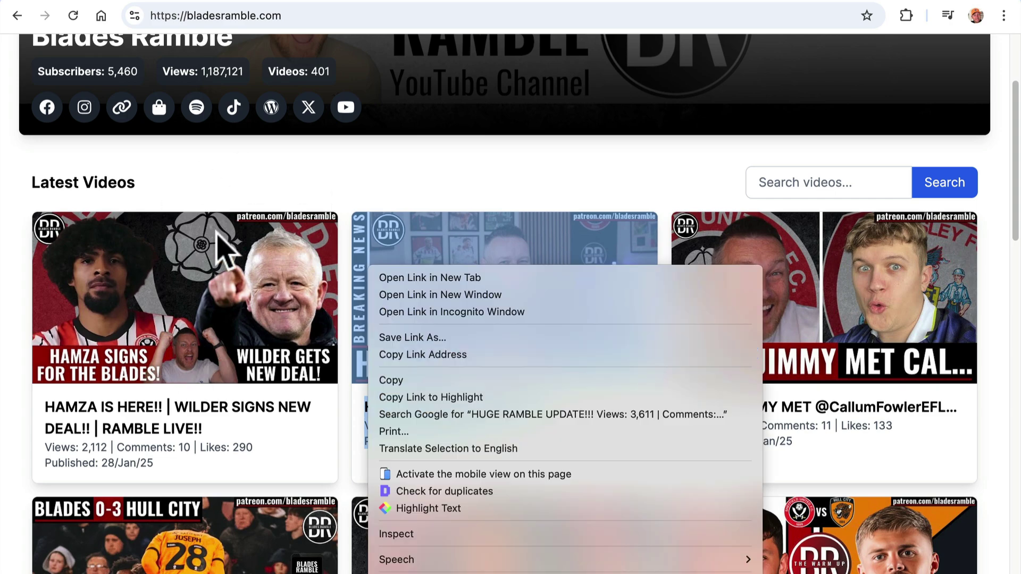
click(325, 354)
scroll(324, 353, up, 3)
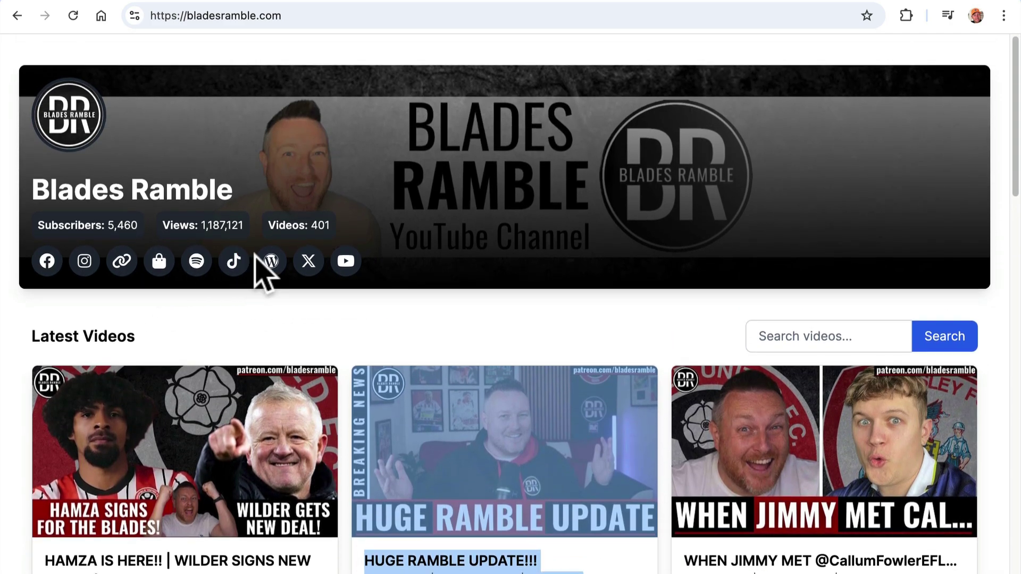
scroll(387, 282, down, 20)
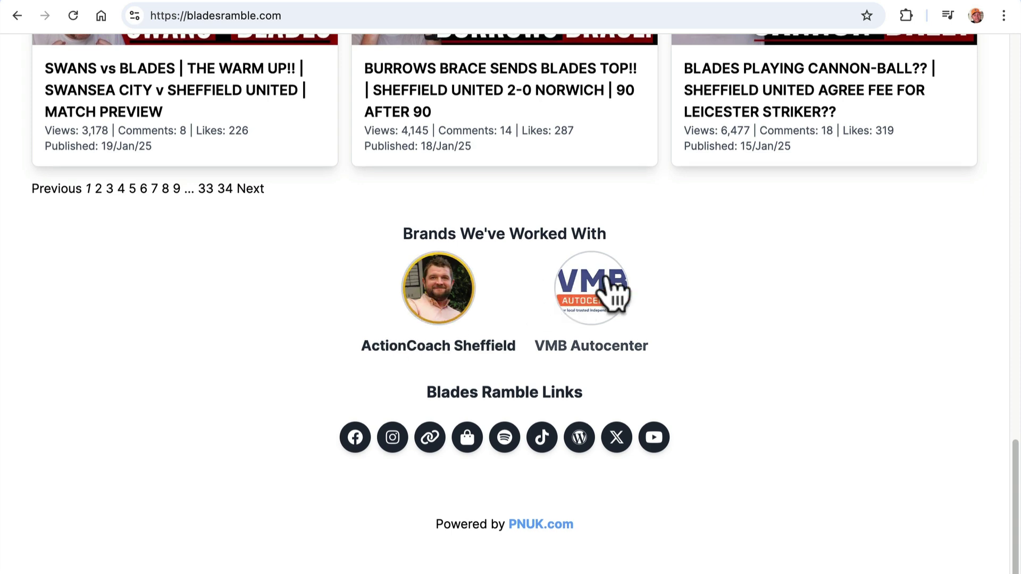
click(444, 302)
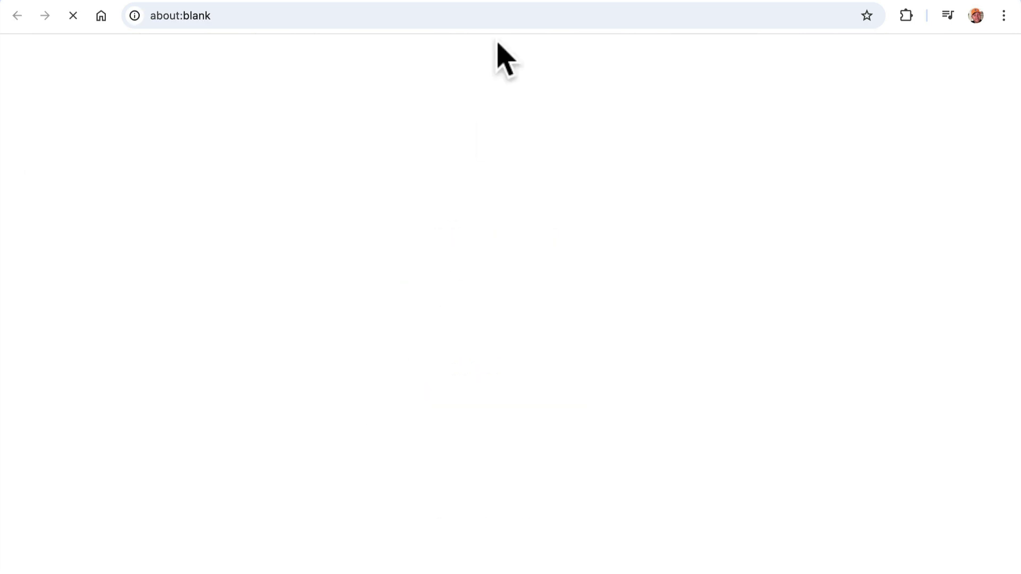
click(636, 5)
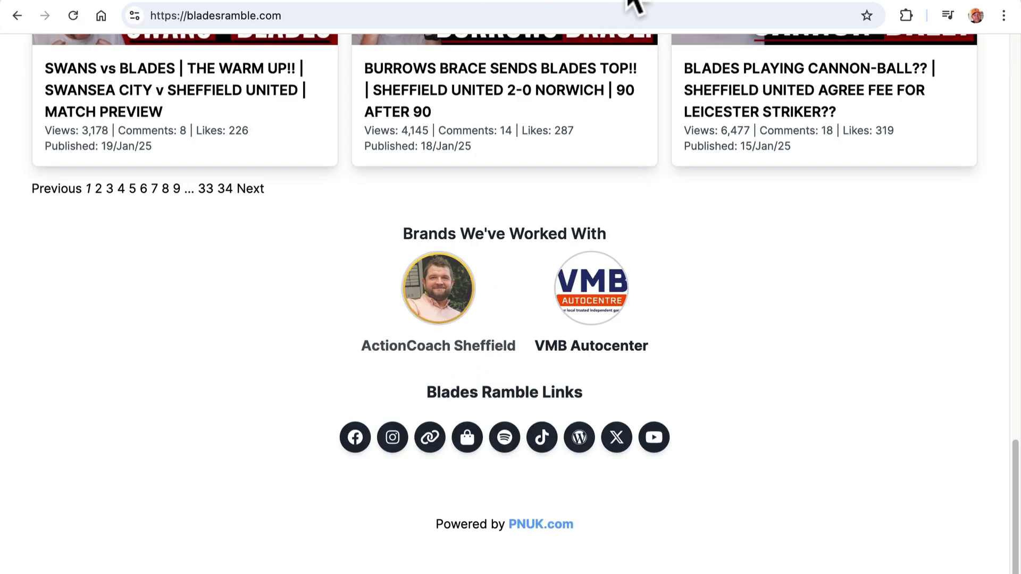
click(597, 309)
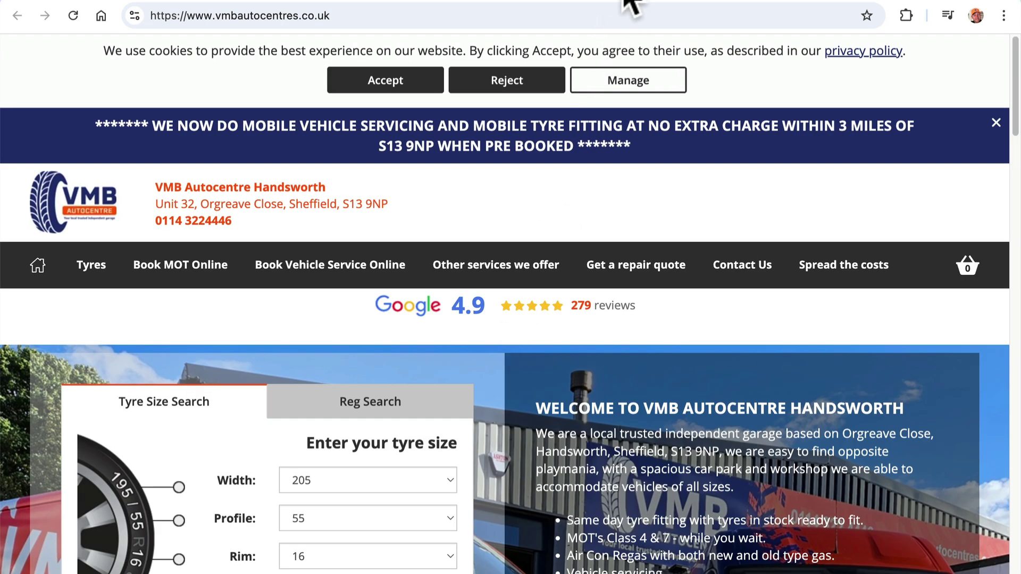
click(632, 5)
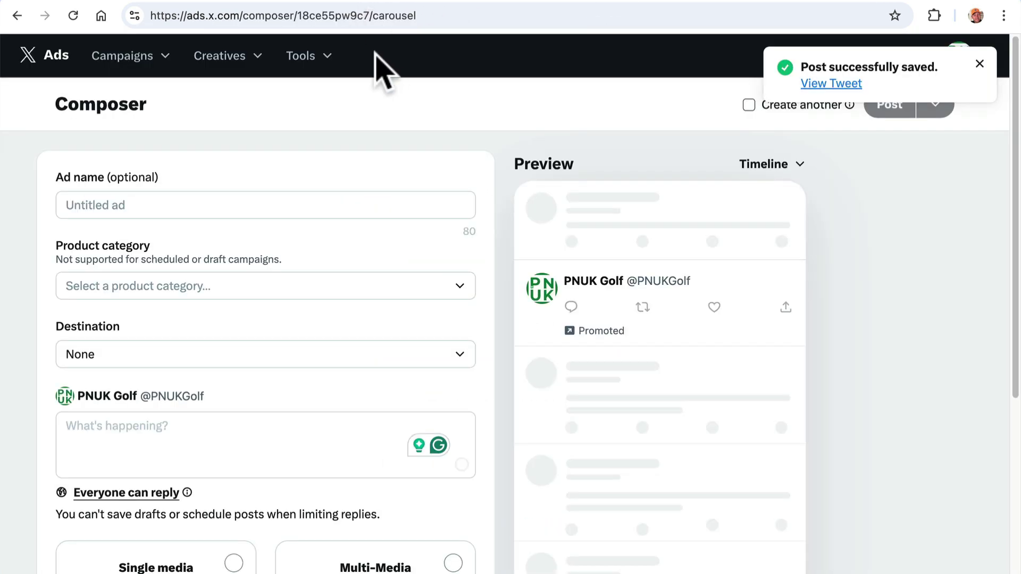
Step: Load pnuk.com and choose Manage for the PNUK Training channel
click(374, 16)
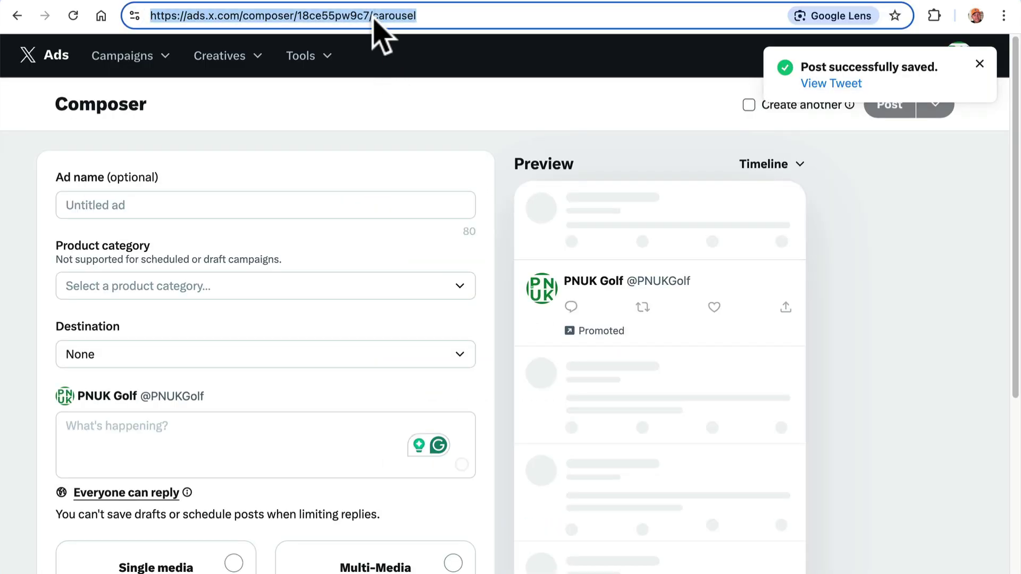
text(pnuk.)
key(Return)
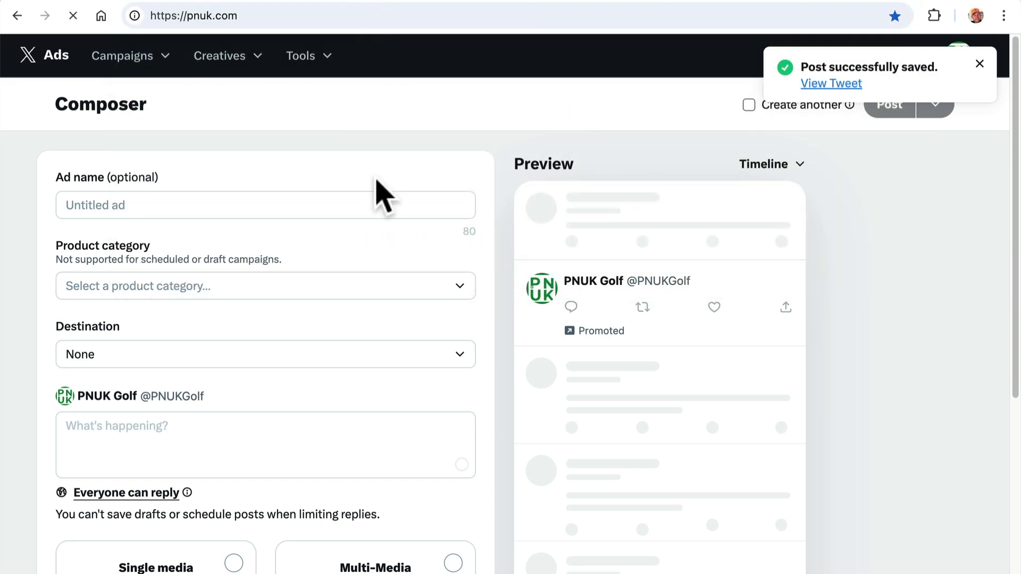
scroll(515, 347, down, 8)
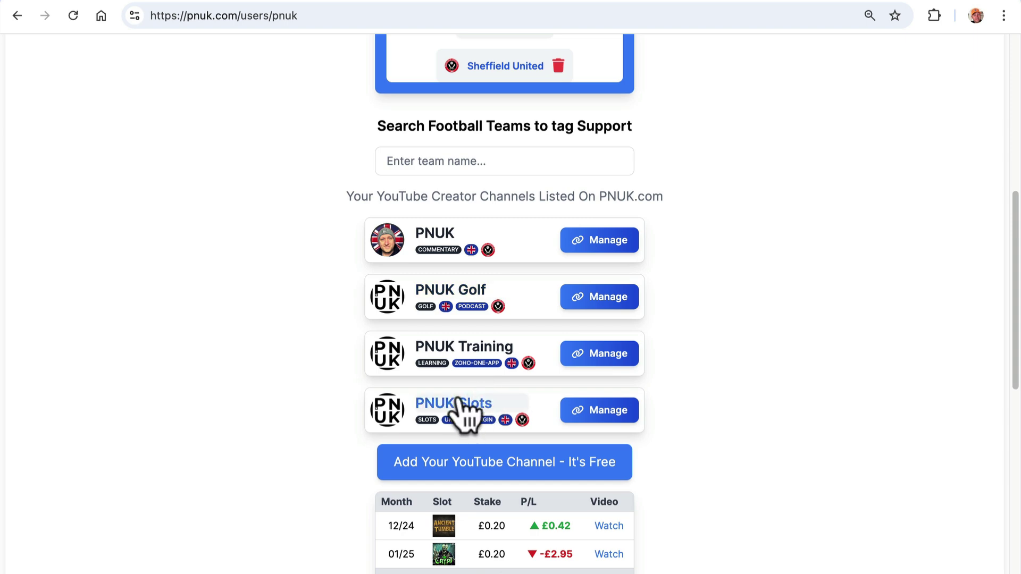
click(586, 355)
Step: Review the short-links page (LEARNING, ZOHO-ONE-APP, Sheffield United) and select the channel path in the address
scroll(481, 417, down, 8)
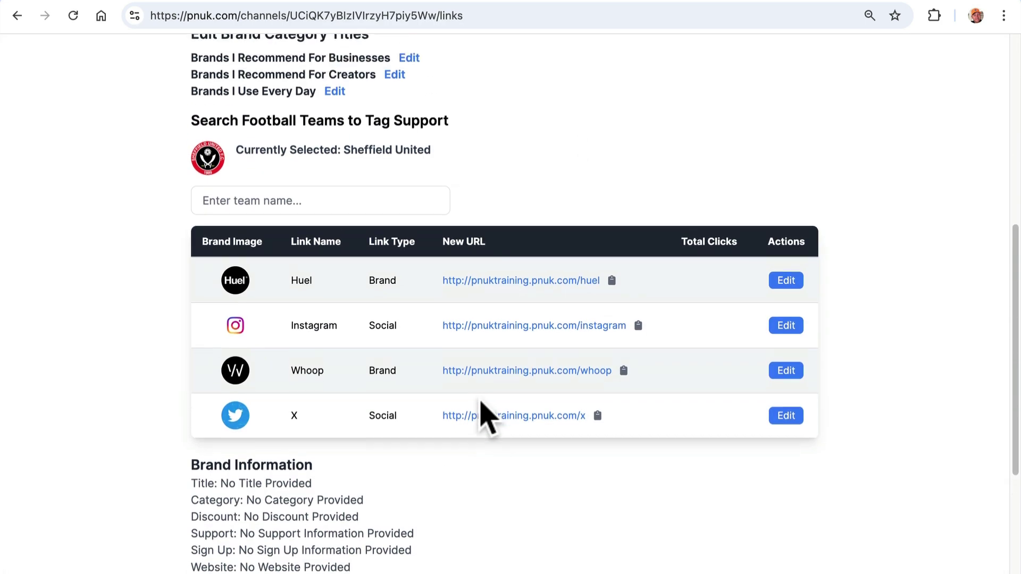
scroll(480, 417, up, 1)
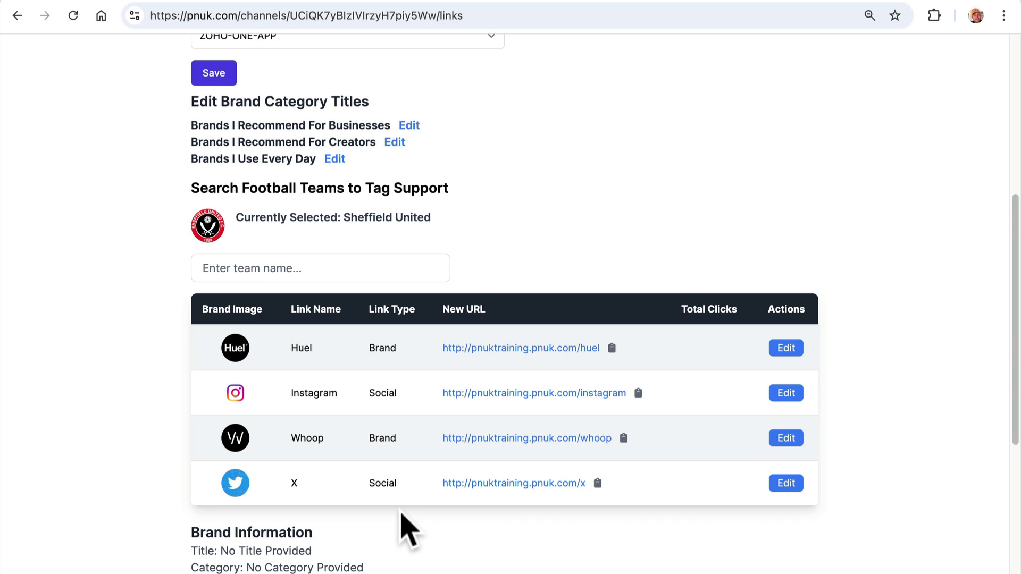
scroll(417, 377, up, 4)
scroll(417, 361, up, 2)
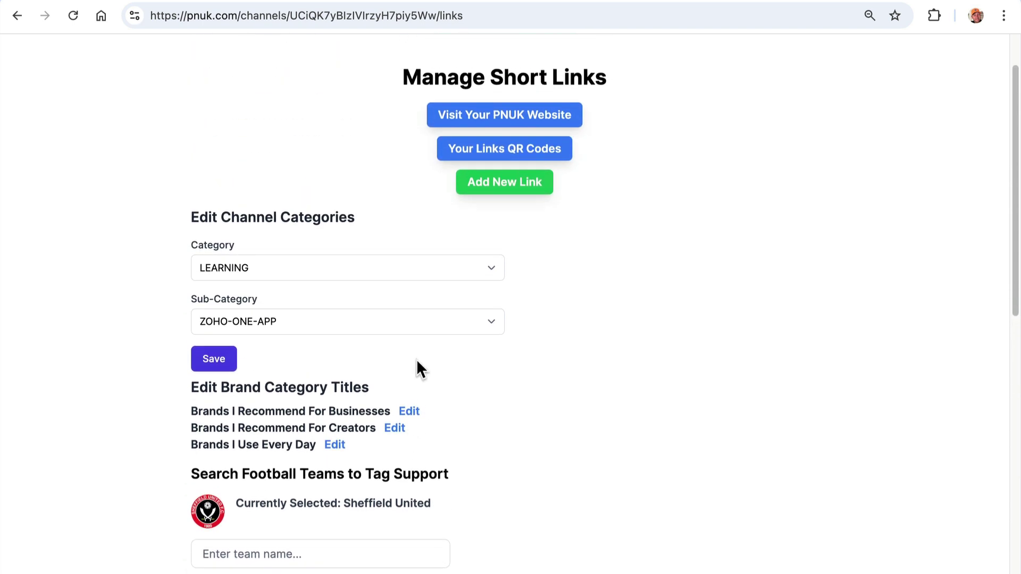
scroll(417, 367, up, 2)
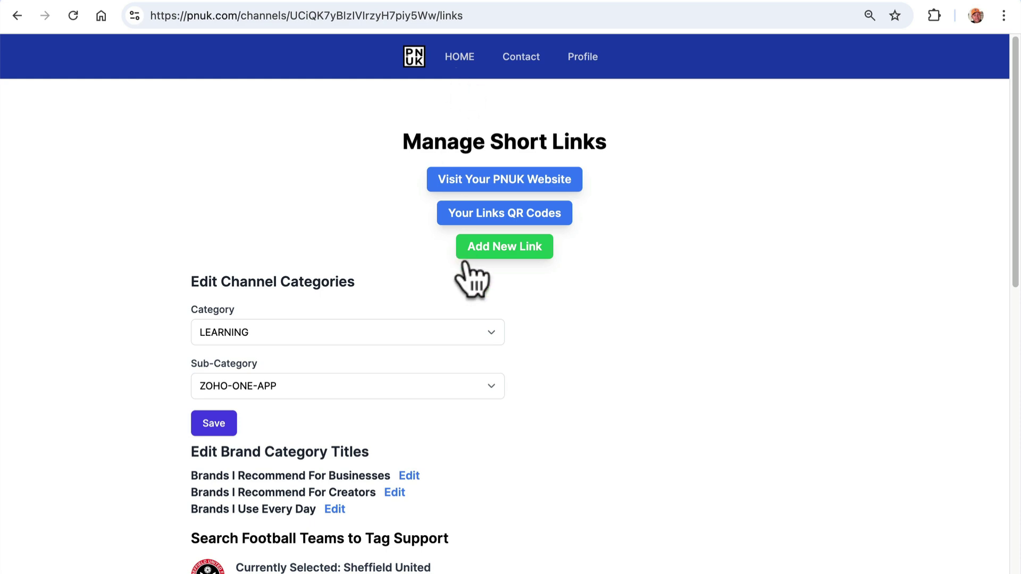
scroll(381, 359, down, 8)
scroll(381, 362, down, 5)
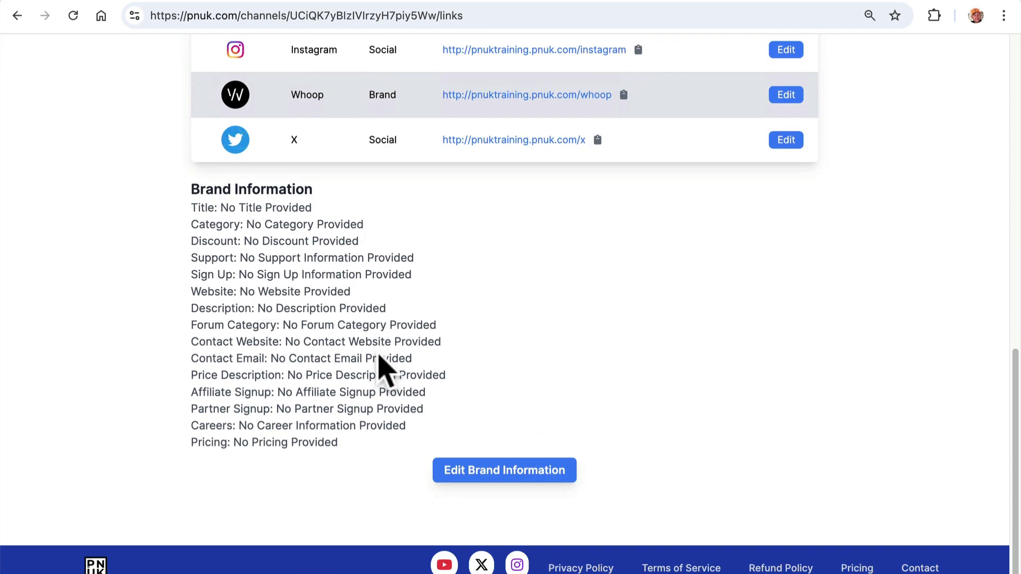
scroll(381, 361, up, 11)
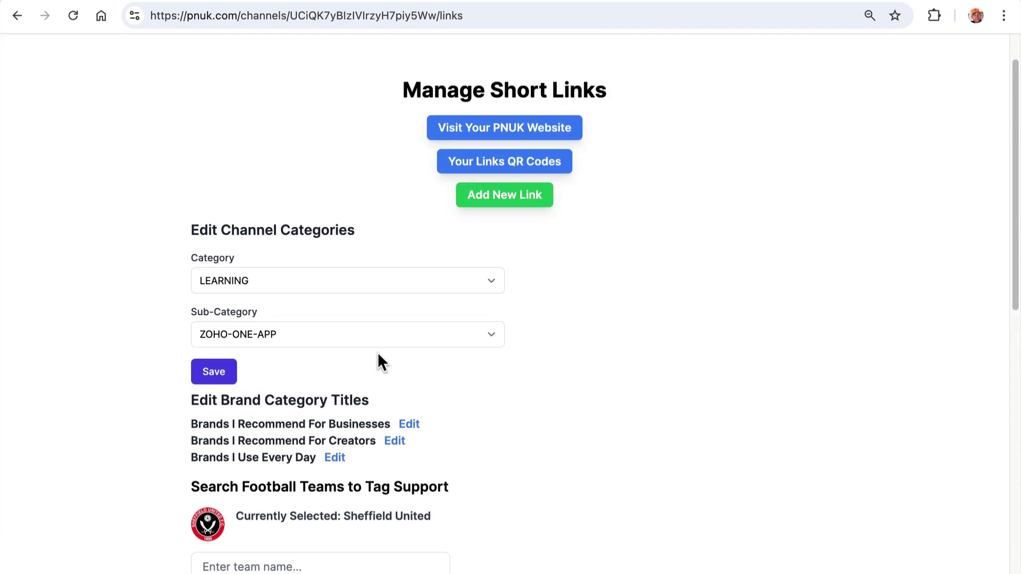
scroll(378, 361, up, 1)
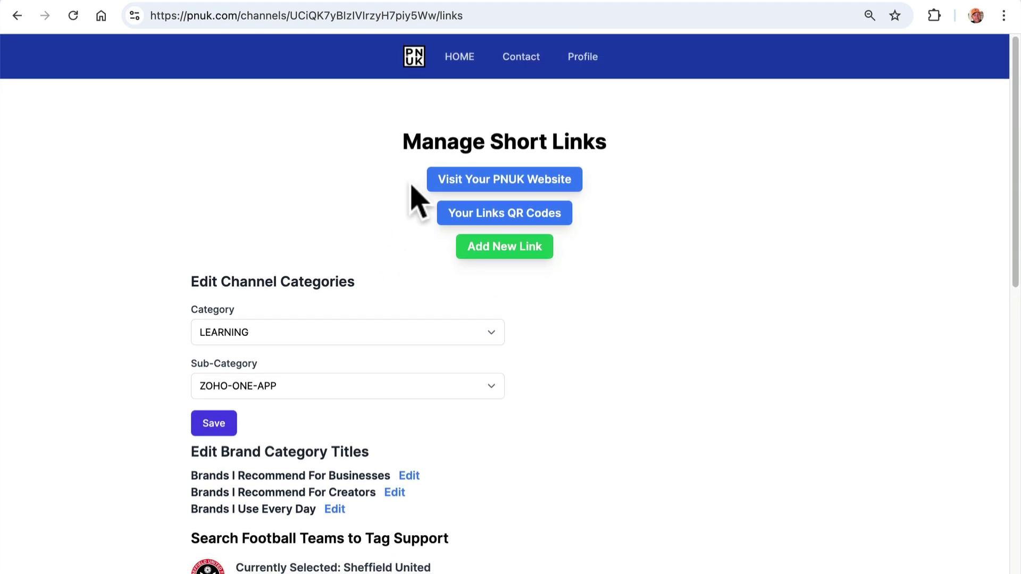
drag(241, 16, 558, 16)
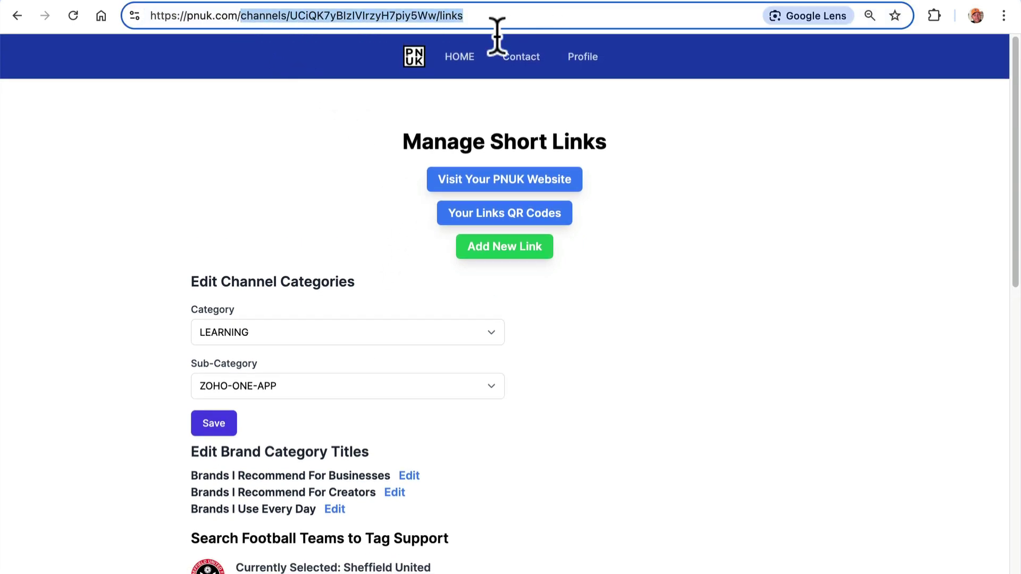
Step: Go back to the profile page and open Manage Membership to see the upgrade options
key(super+bracketleft)
scroll(468, 373, down, 3)
scroll(452, 389, down, 7)
click(502, 314)
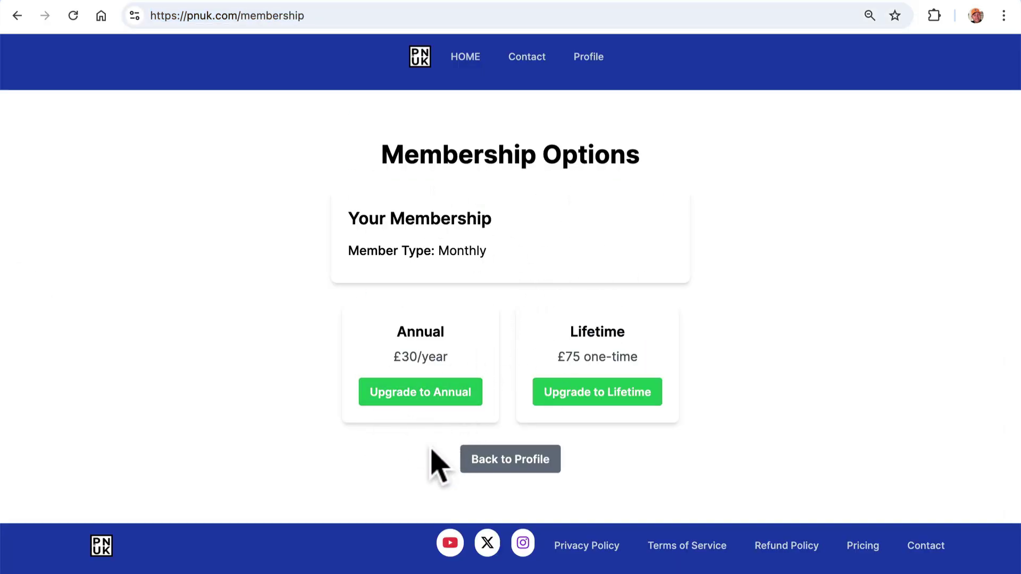
Step: Open the Pricing page showing £3.00 monthly and £30.00 annual memberships
scroll(439, 466, up, 5)
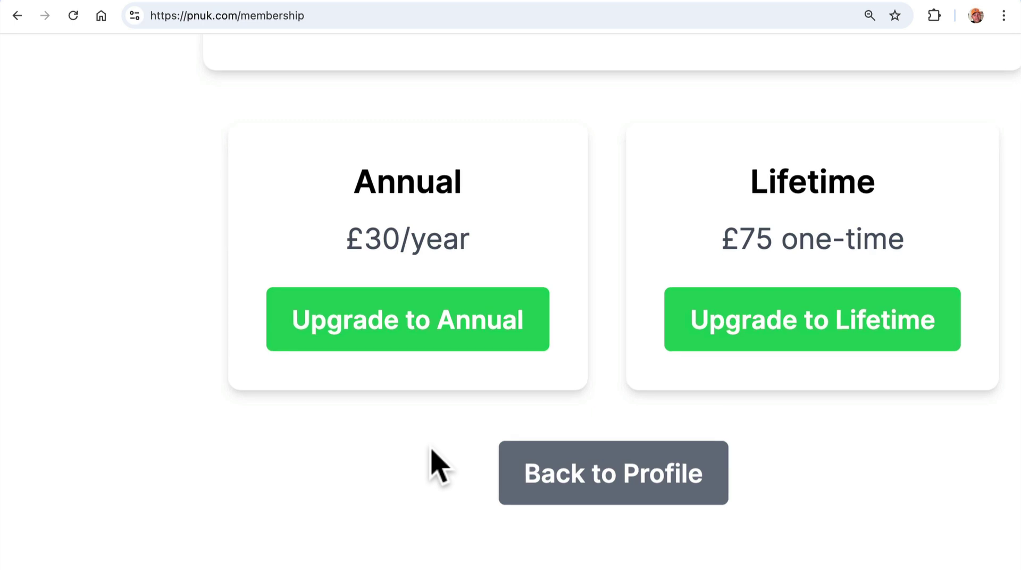
scroll(440, 467, down, 5)
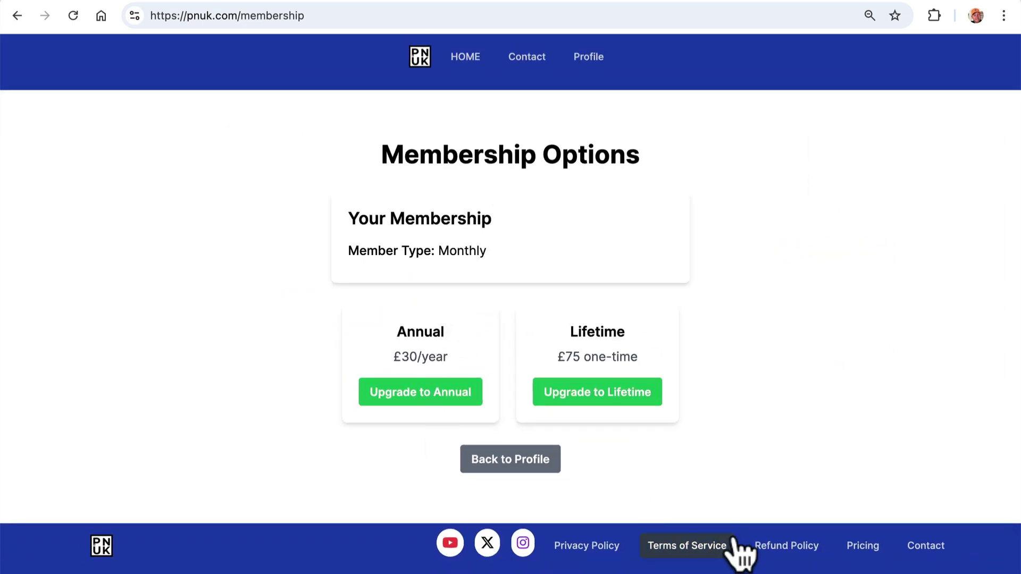
click(864, 548)
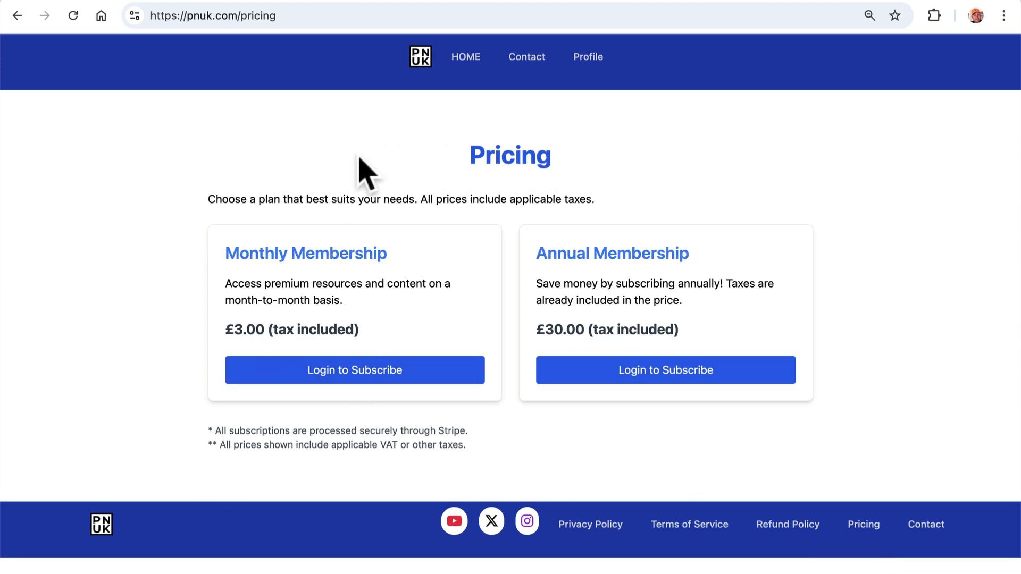
Step: Return to the PNUK.com home page with its section tiles via HOME
click(462, 59)
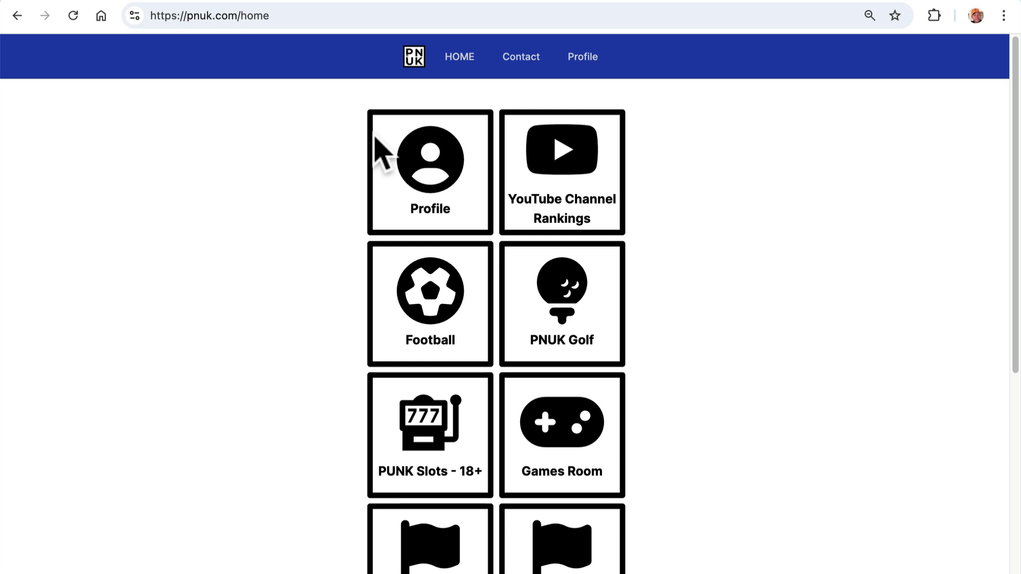